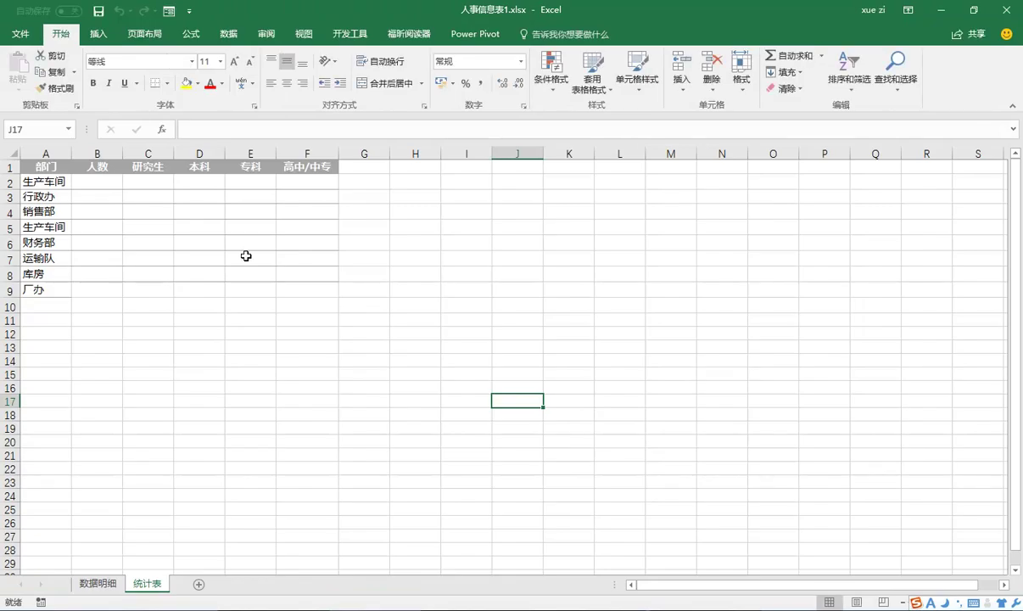
Insert a COUNTIF function in B2 of the 统计表 sheet with the absolute range 数据明细!$F$2:$F$37.
left_click(95, 185)
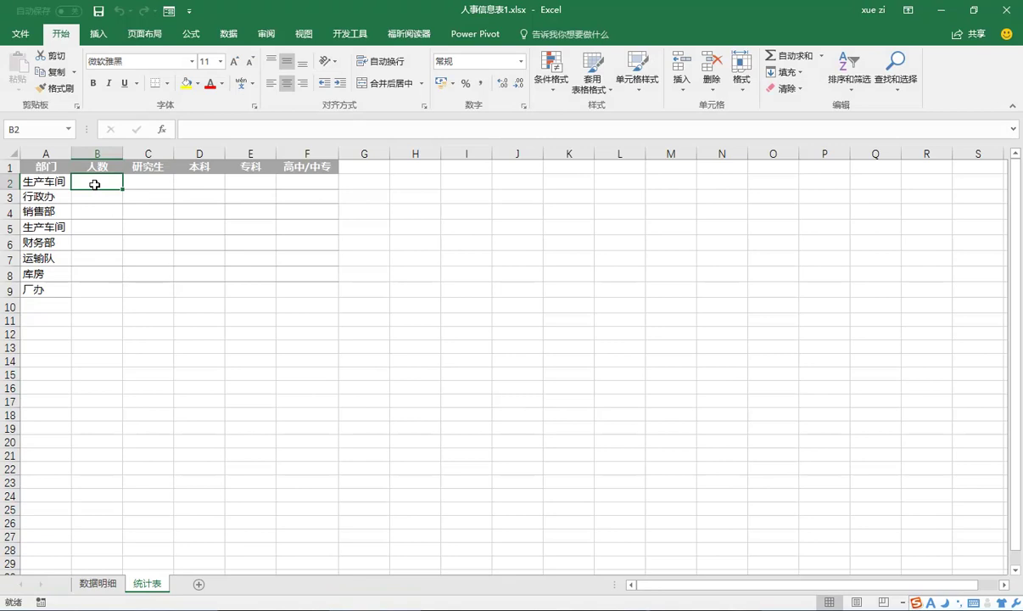
left_click(191, 34)
left_click(381, 96)
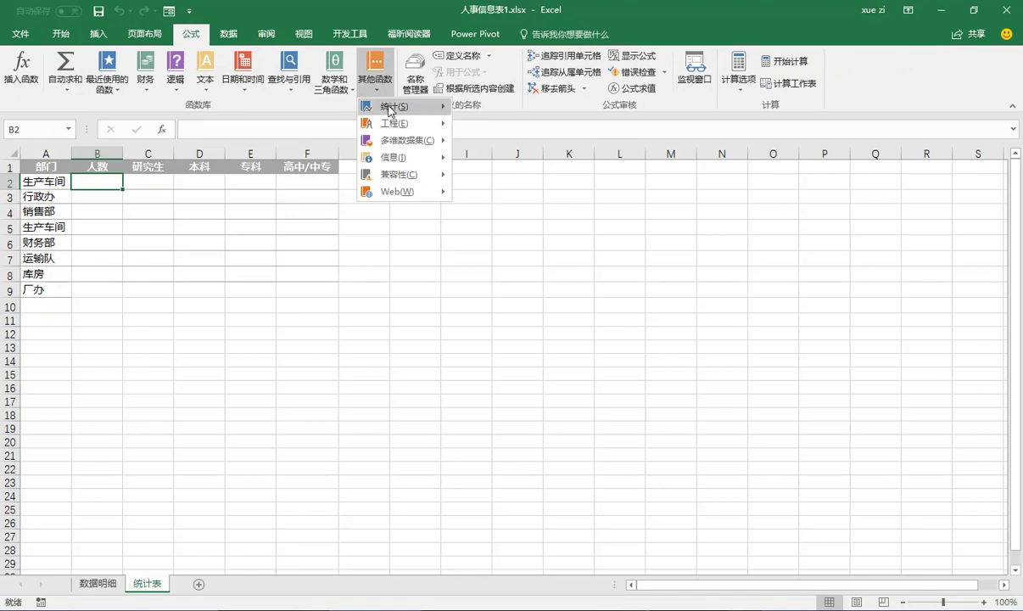
mouse_move(428, 107)
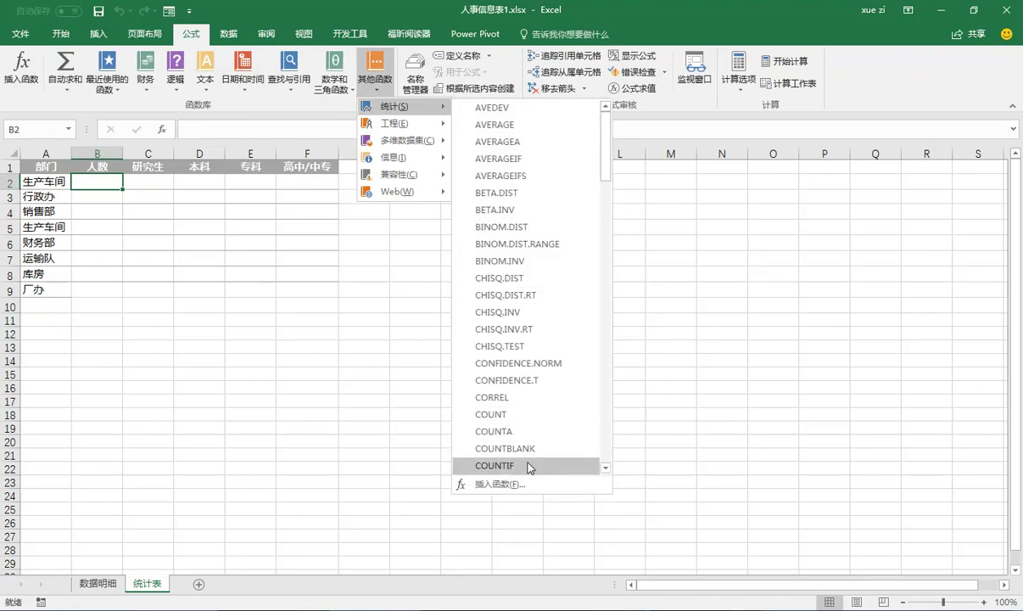
left_click(501, 465)
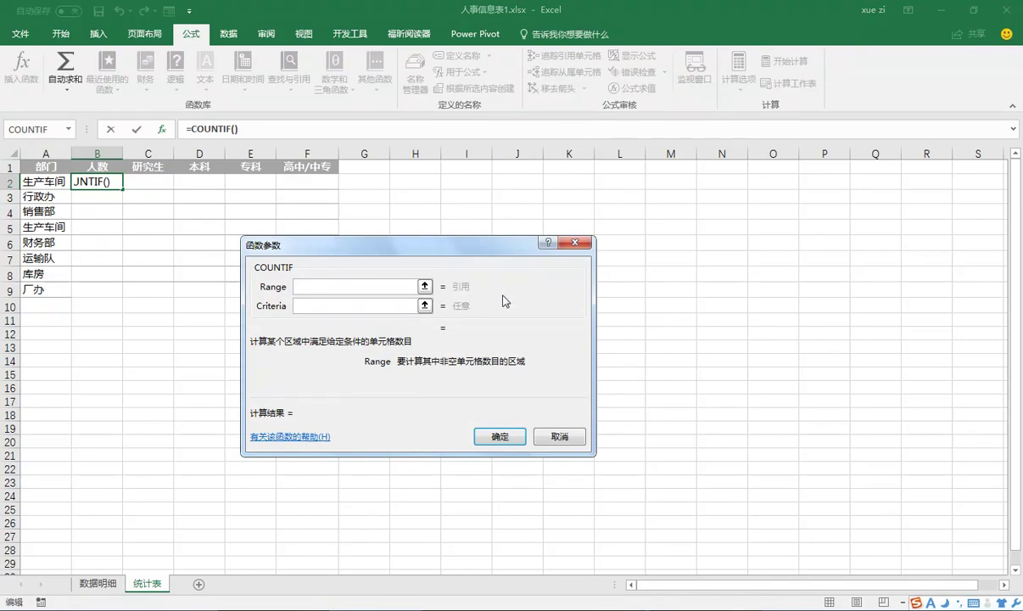
left_click(424, 285)
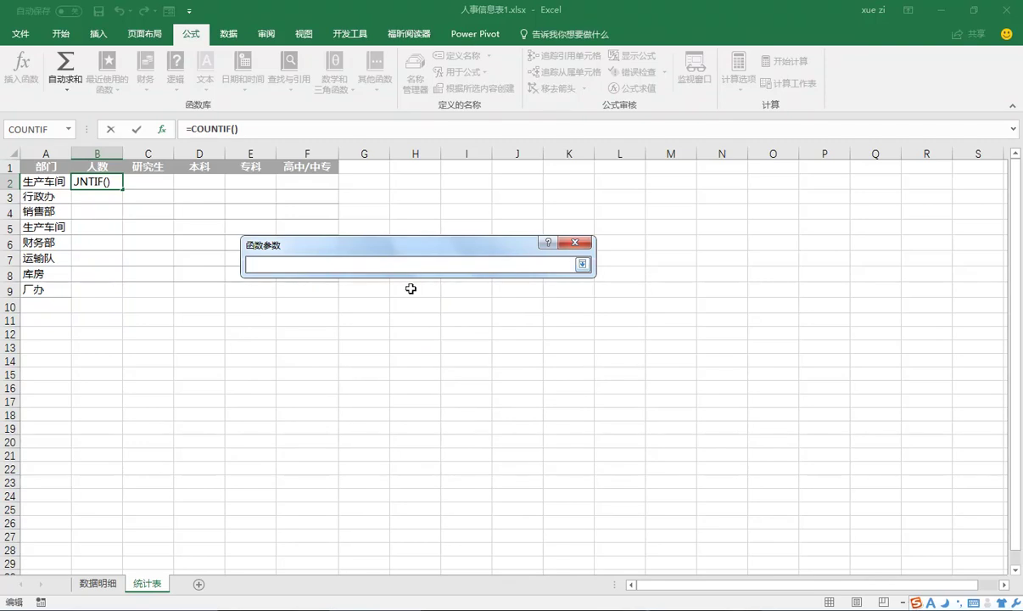
left_click(100, 584)
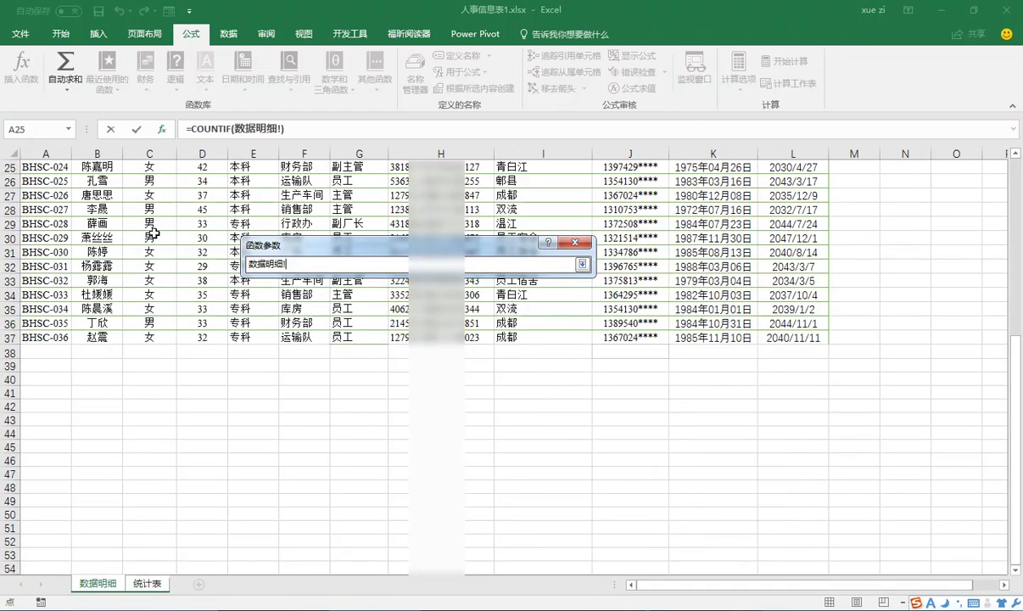
left_click_drag(1016, 354, 1020, 151)
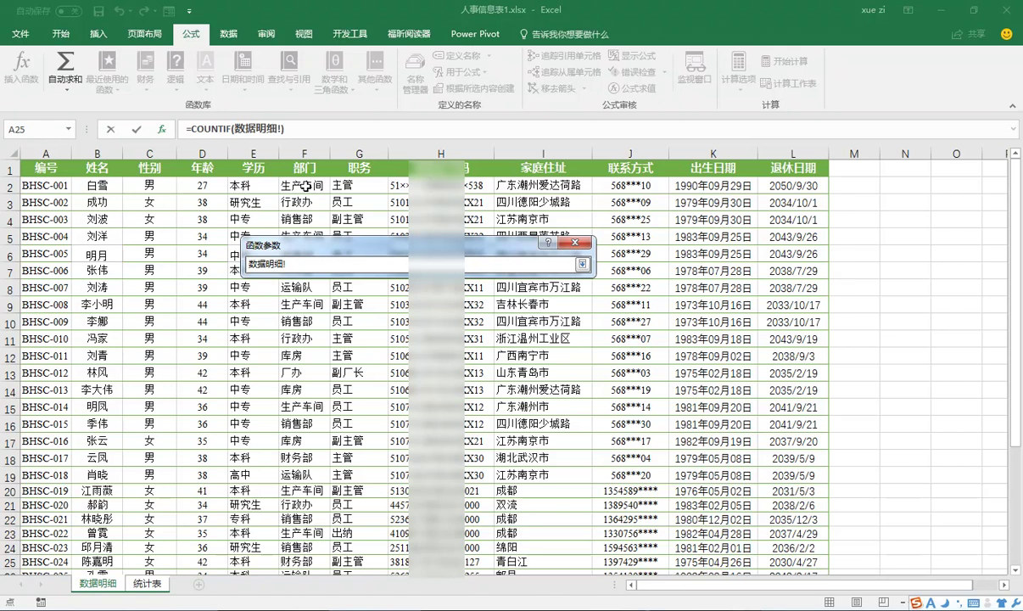
left_click_drag(298, 182, 293, 533)
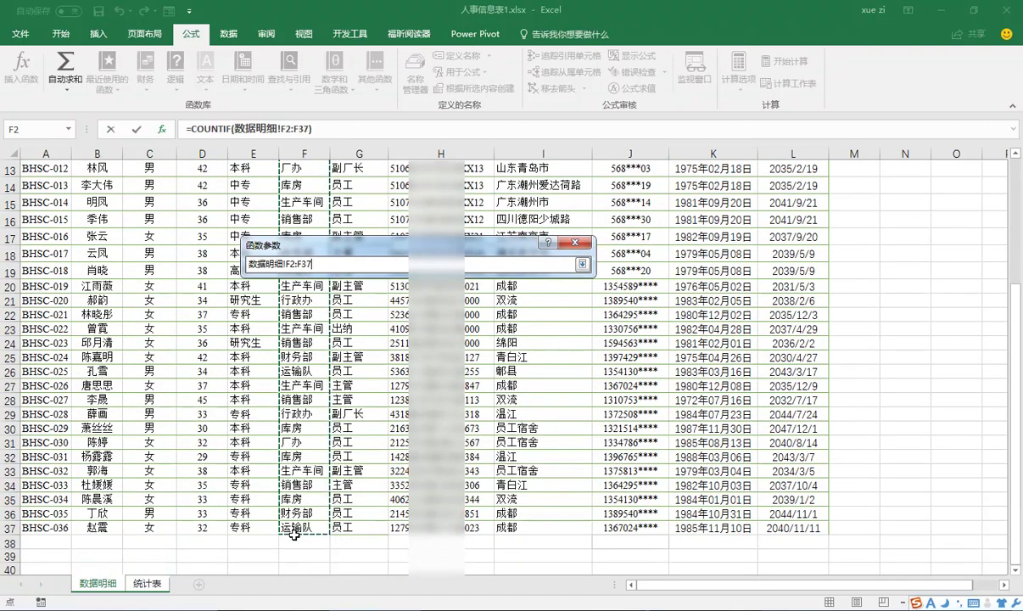
left_click(582, 264)
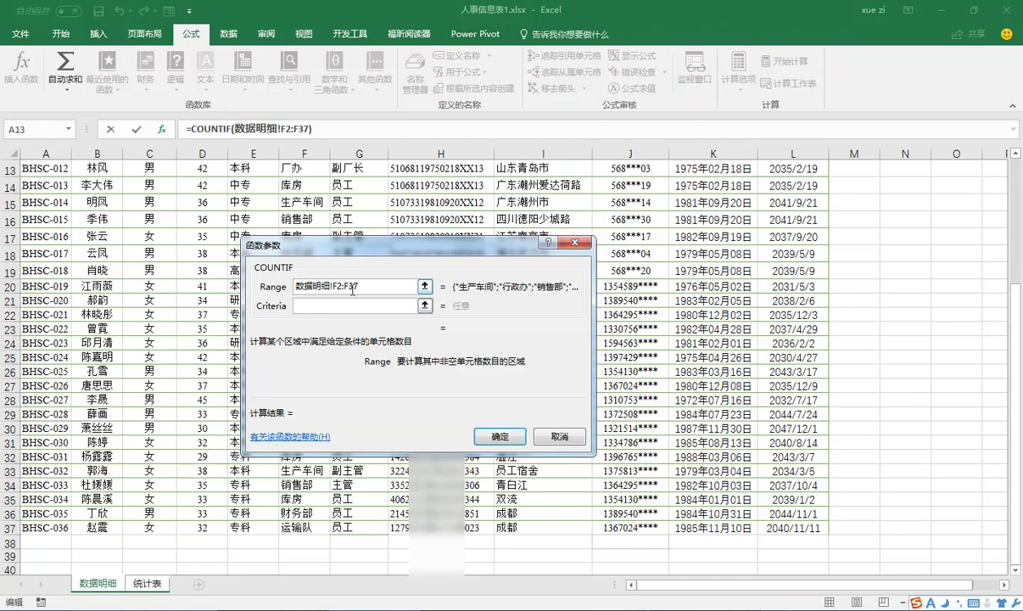
left_click_drag(332, 286, 371, 306)
key("F4")
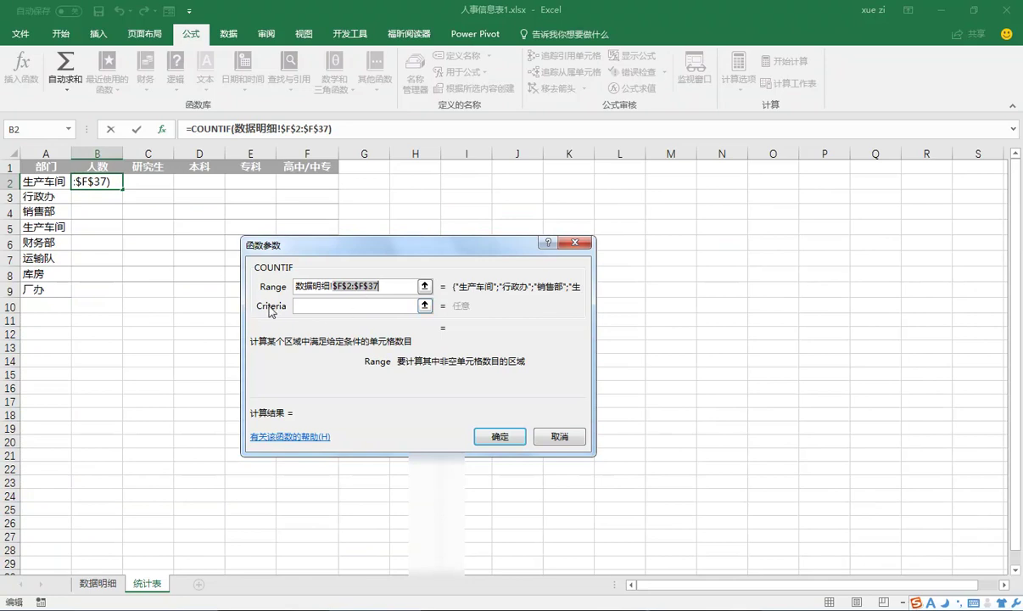
Set the COUNTIF criteria to A2 and copy the completed formula from B2 down to B9.
left_click(303, 305)
type("A2")
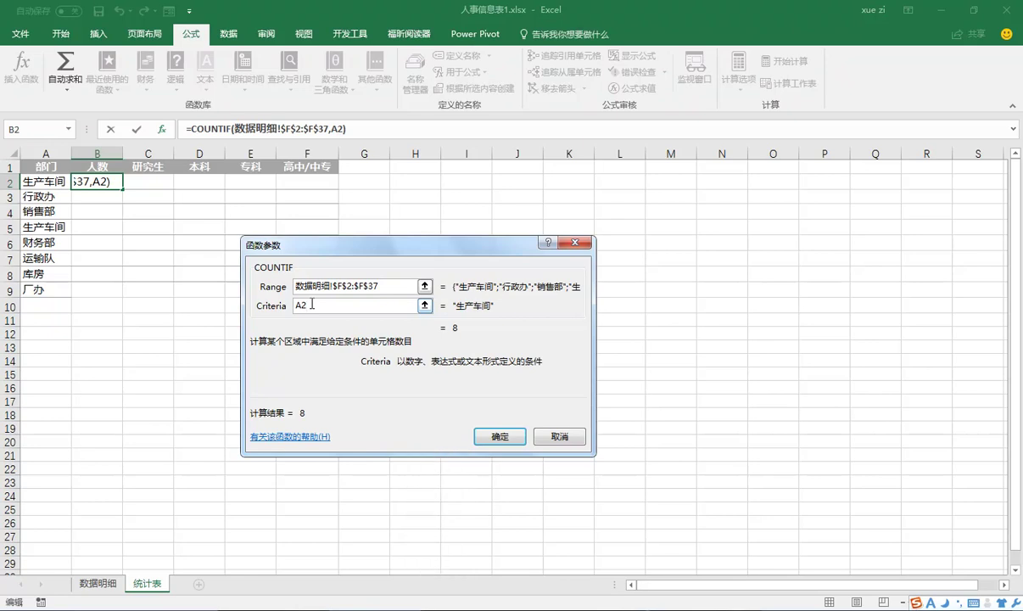
left_click(482, 434)
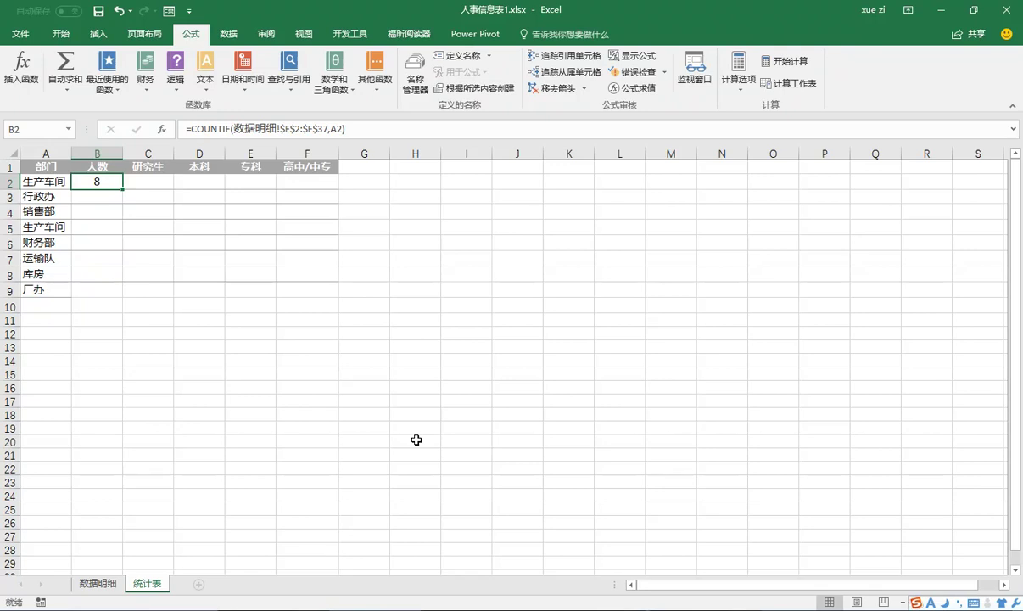
left_click_drag(123, 189, 125, 297)
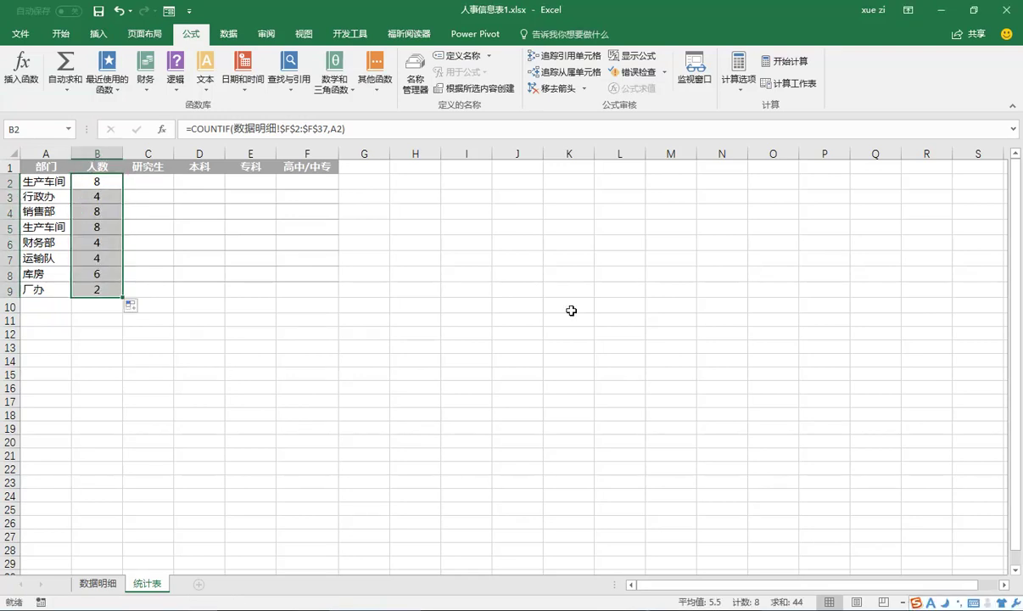
Insert a COUNTIFS function in C2 with 数据明细!$F$2:$F$37 as the first criteria range and A2 as its criterion.
left_click(144, 186)
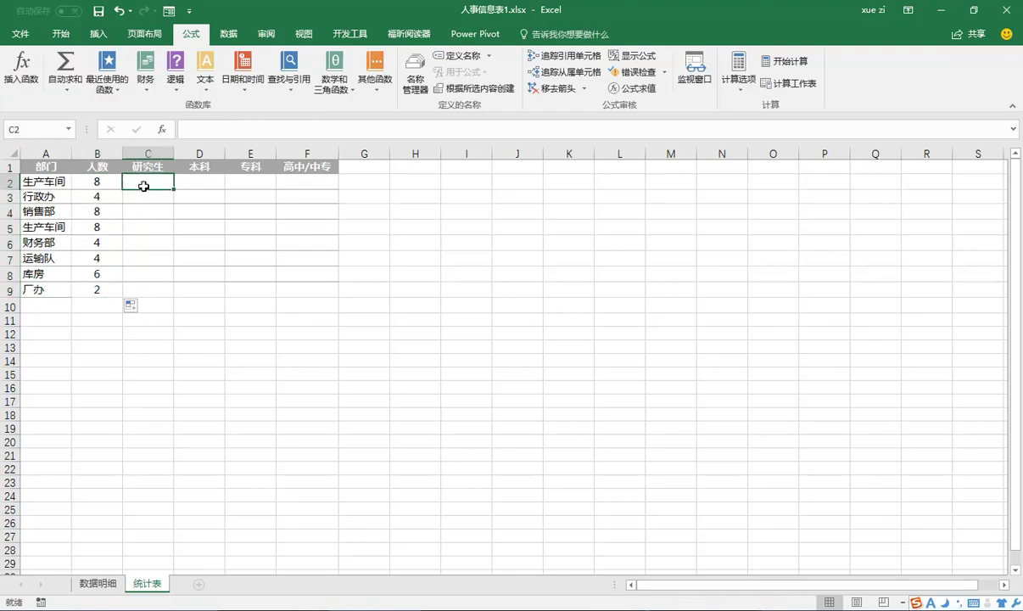
left_click(378, 85)
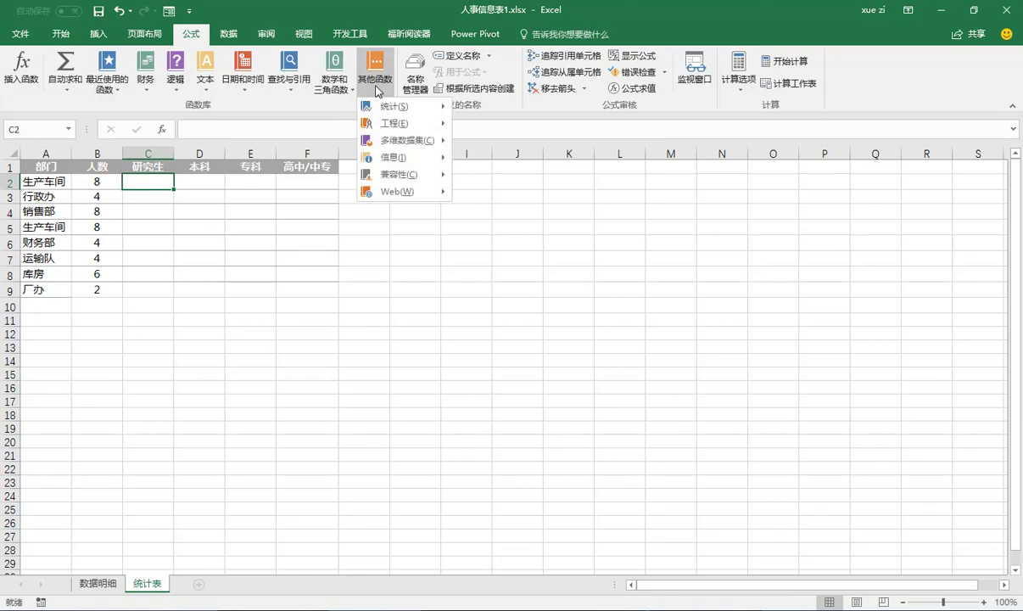
mouse_move(392, 107)
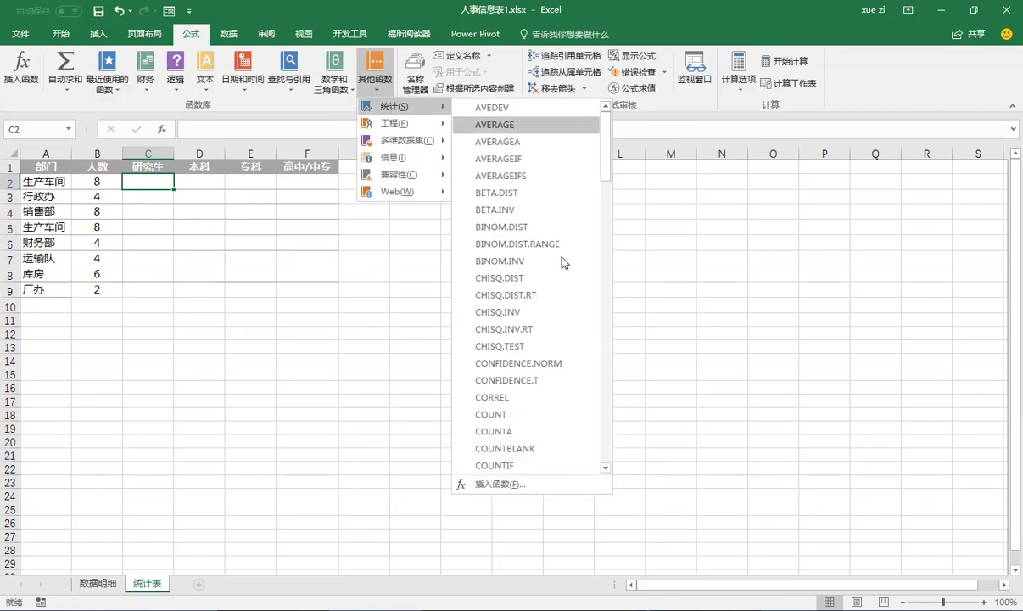
left_click(532, 432)
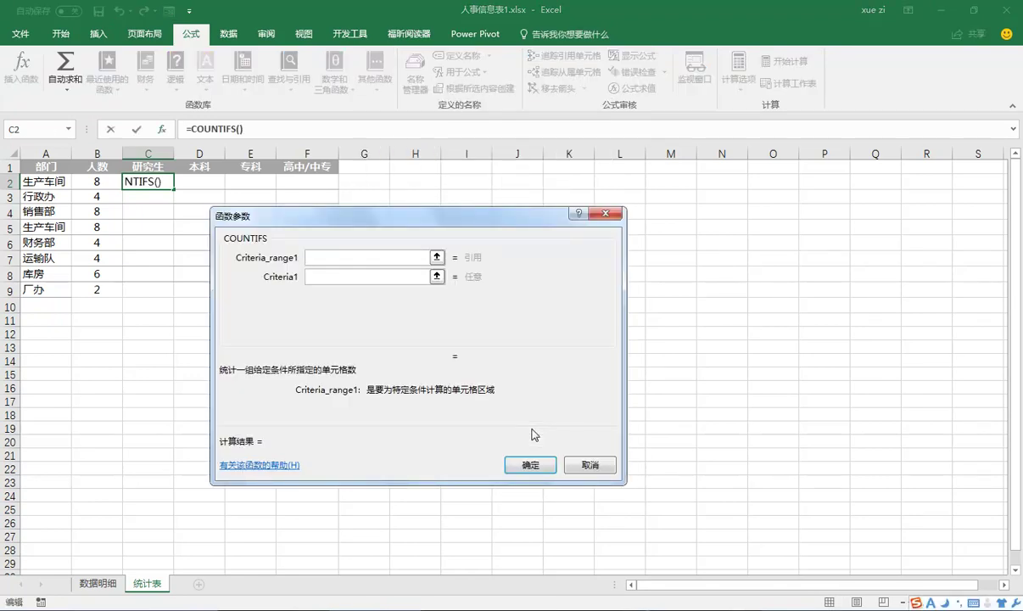
left_click(436, 258)
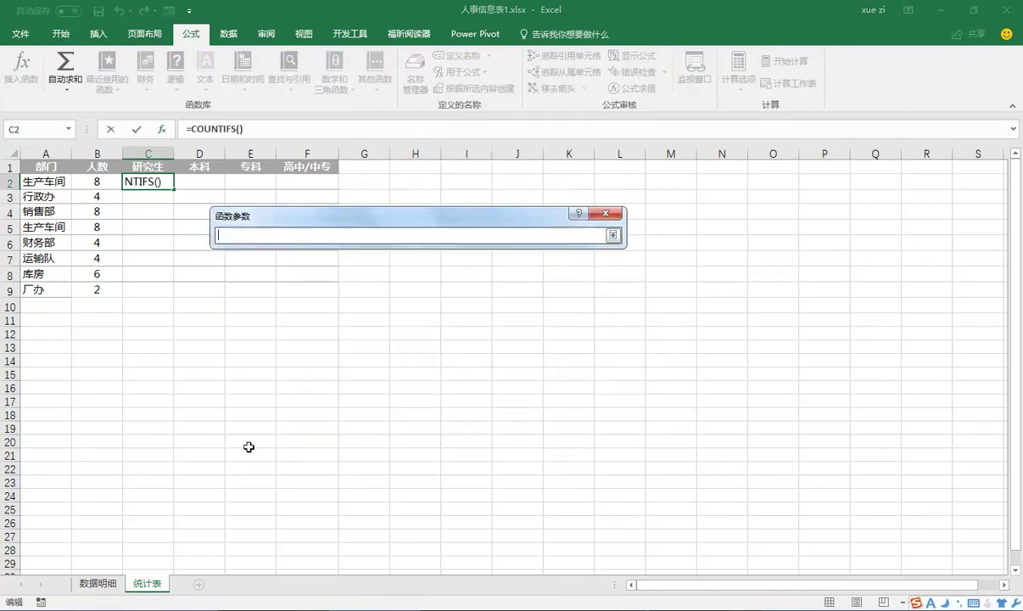
left_click(104, 585)
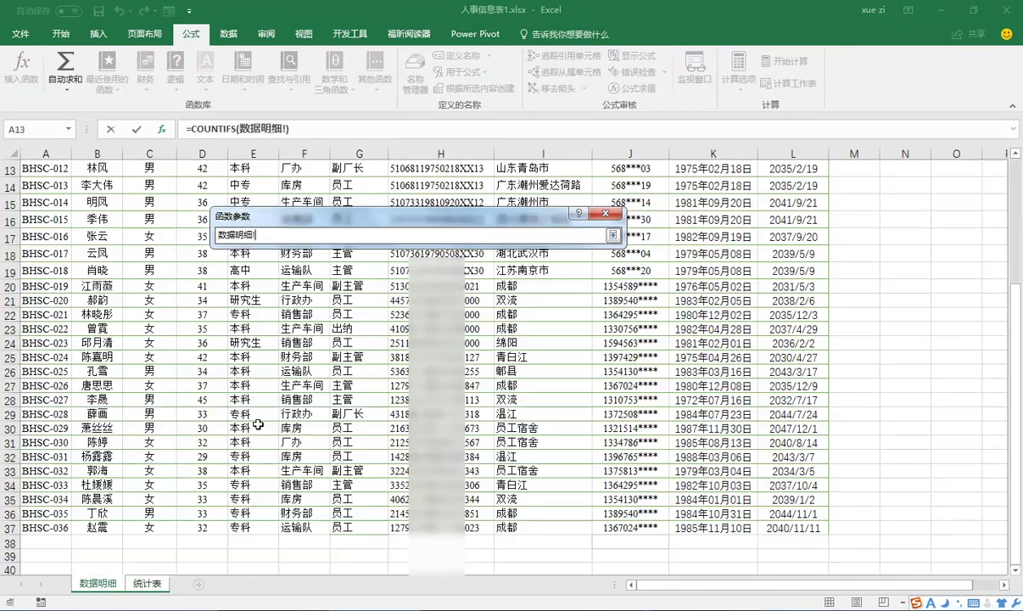
scroll(303, 165, "up", 4)
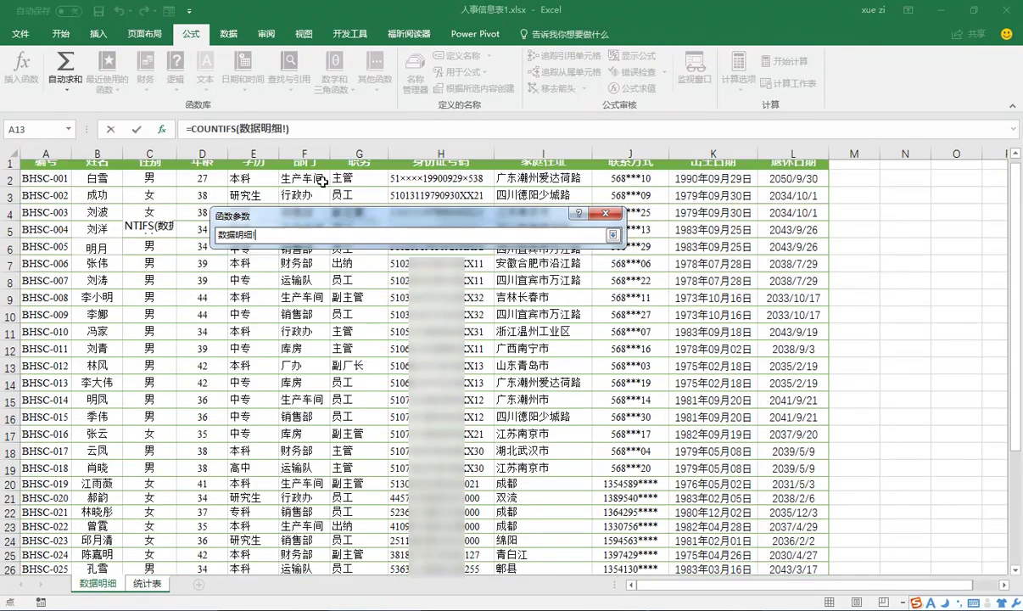
left_click_drag(309, 183, 316, 563)
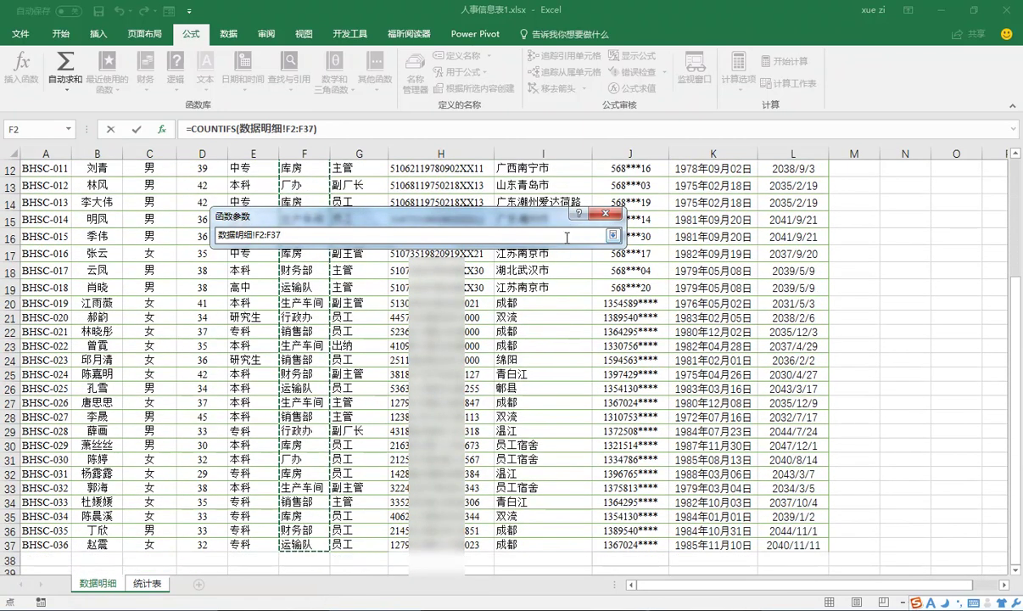
left_click_drag(561, 241, 258, 234)
key("F4")
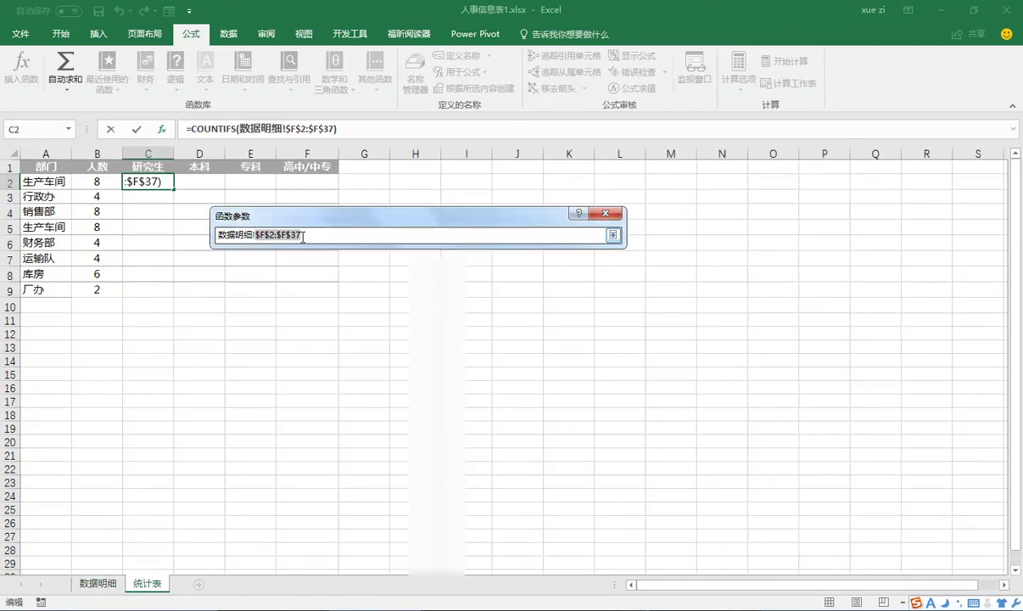
left_click(612, 235)
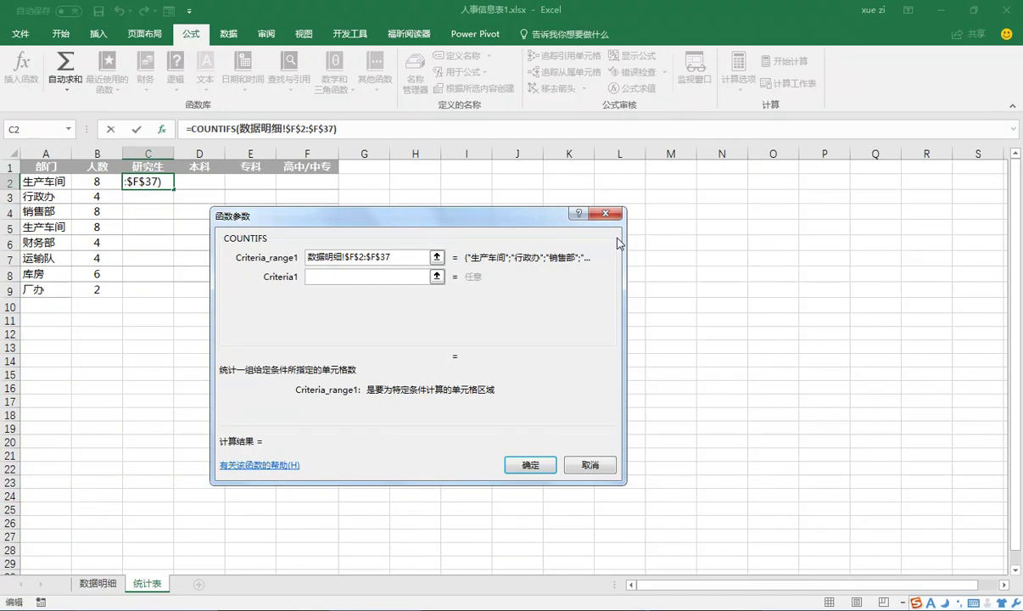
left_click(328, 279)
type("A2")
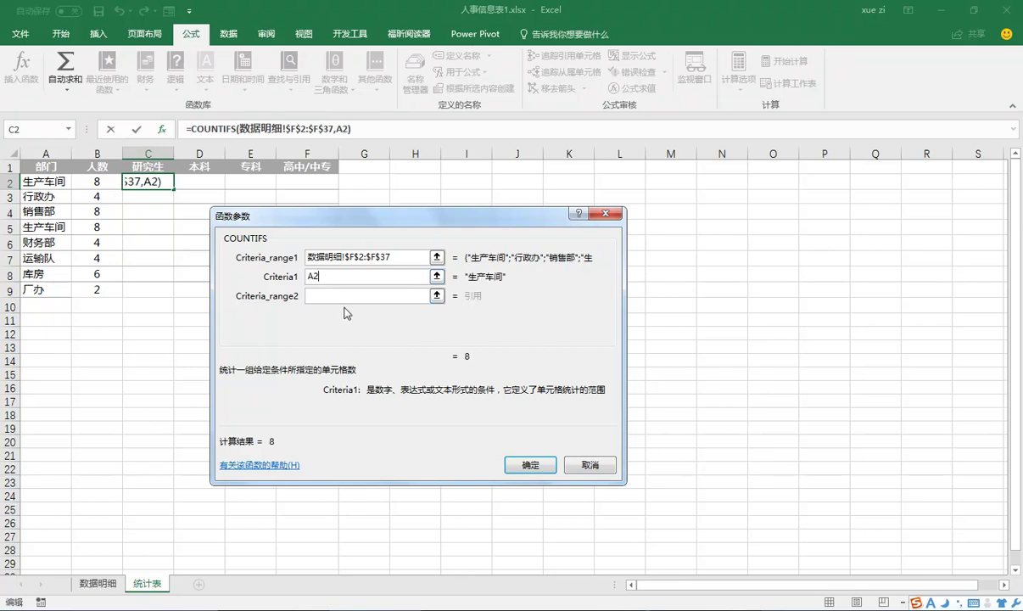
Add 数据明细!E2:E37 as the second COUNTIFS criteria range with C1 as its criterion.
left_click(327, 296)
left_click(437, 296)
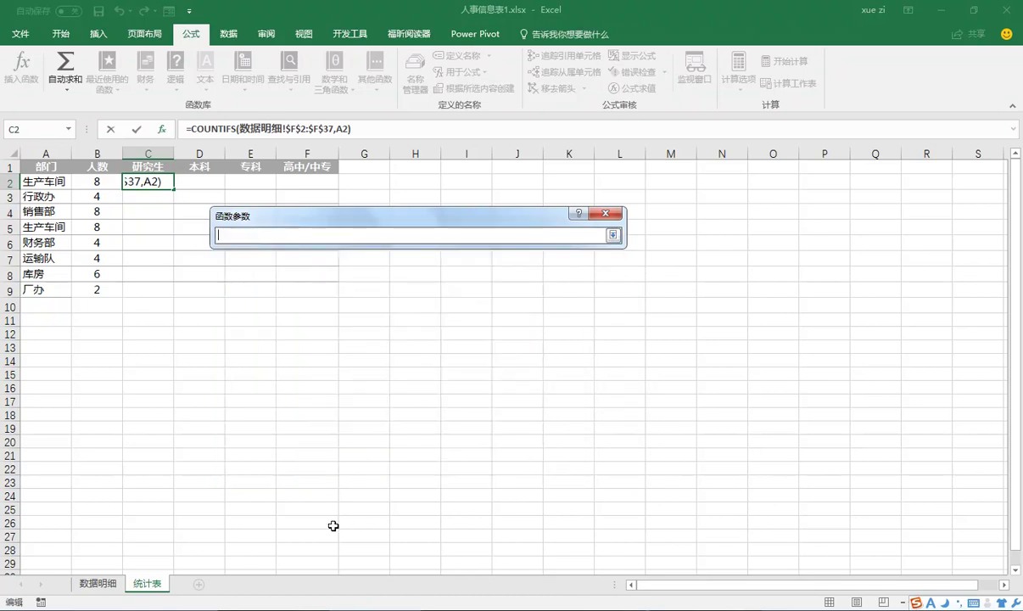
left_click(101, 584)
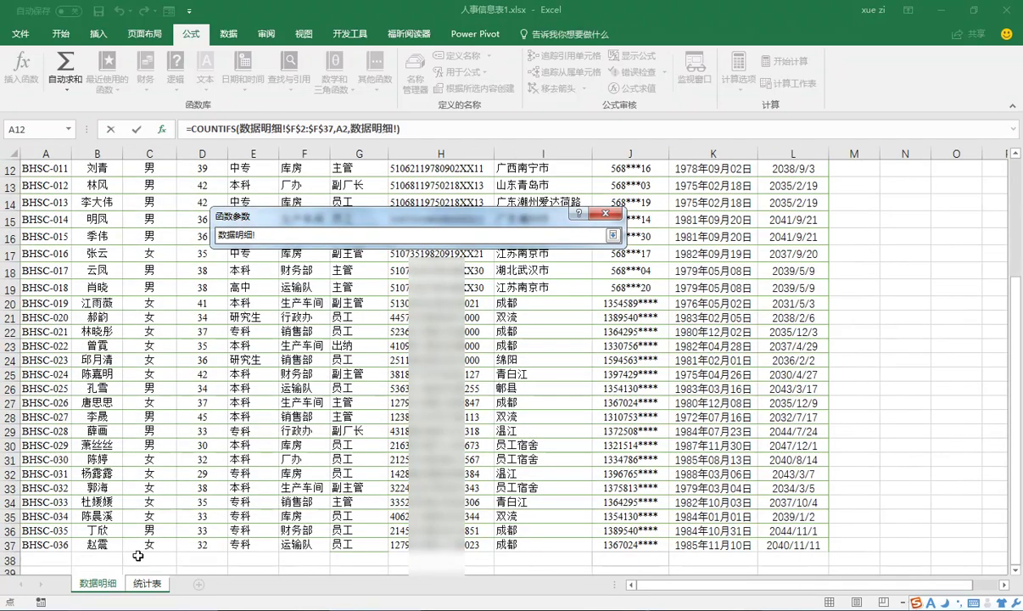
scroll(456, 178, "up", 4)
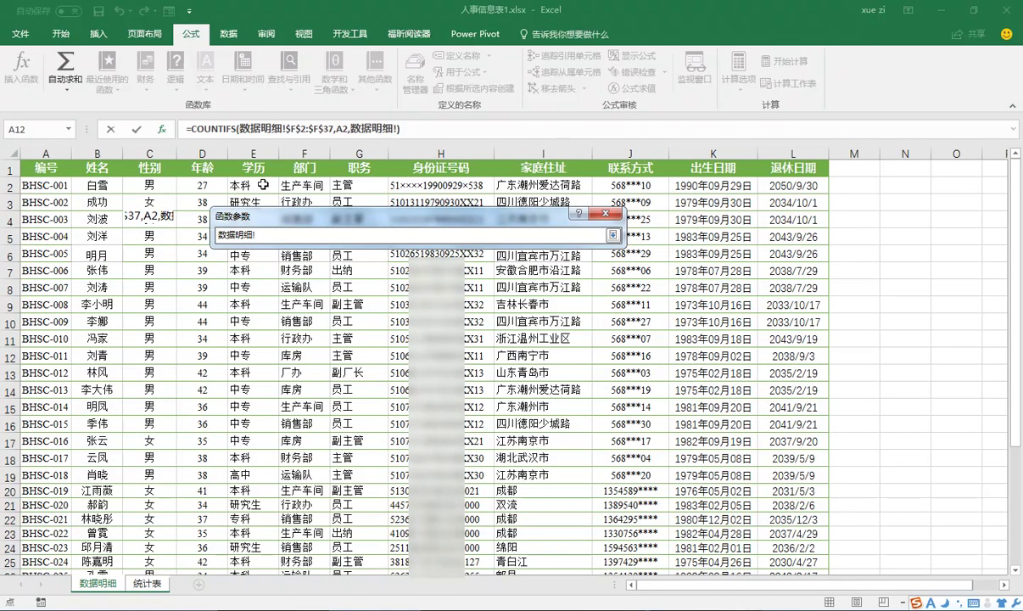
left_click_drag(253, 185, 246, 560)
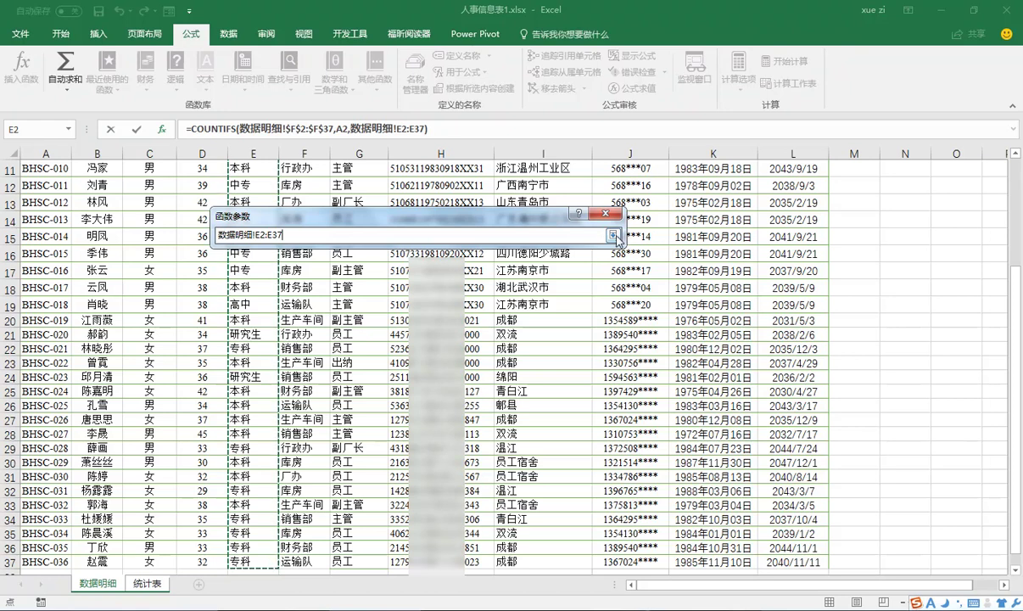
left_click(611, 235)
left_click(358, 315)
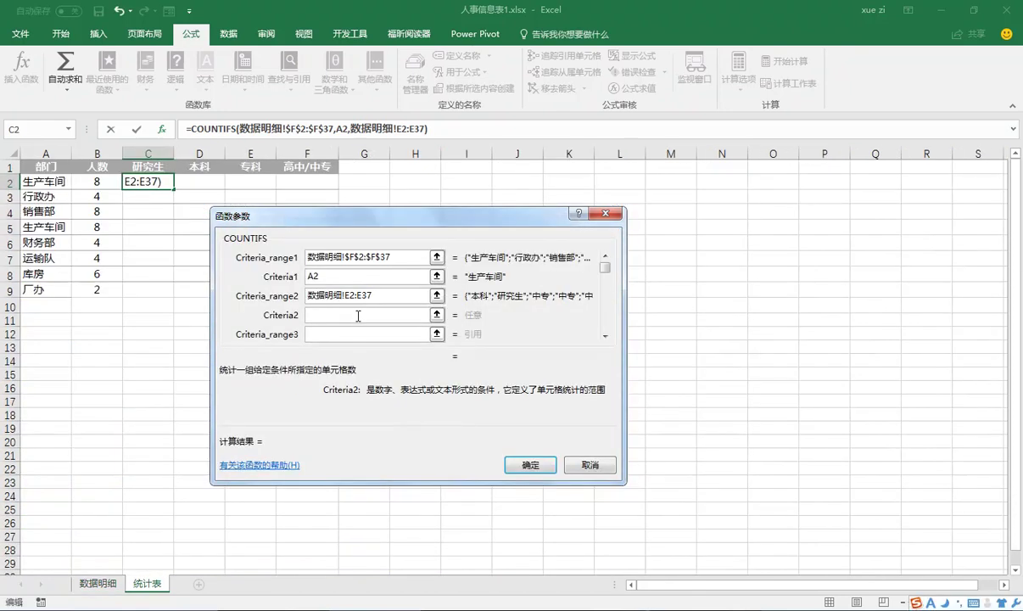
type("C1")
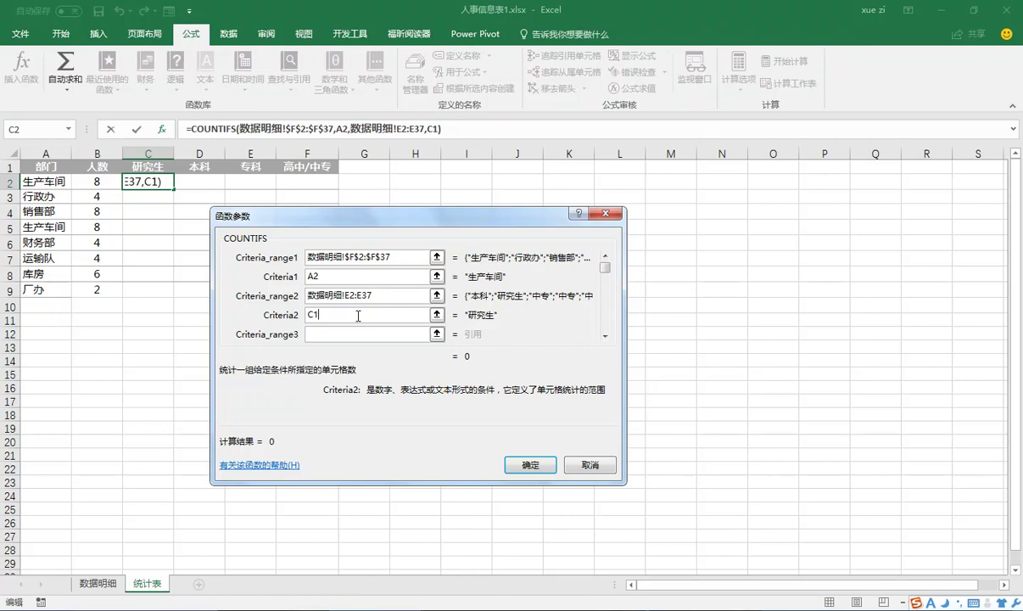
Make the second criteria range and criterion absolute as $E$2:$E$37 and $C$1, and copy the completed formula from C2 down to C9.
left_click_drag(358, 315, 219, 308)
key("F4")
left_click(373, 296)
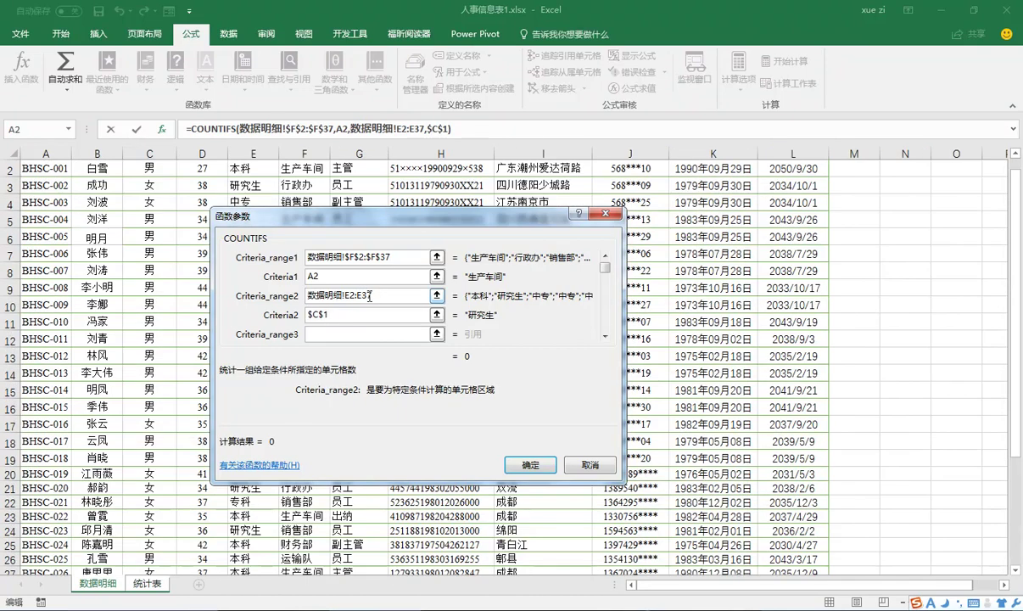
key("F4")
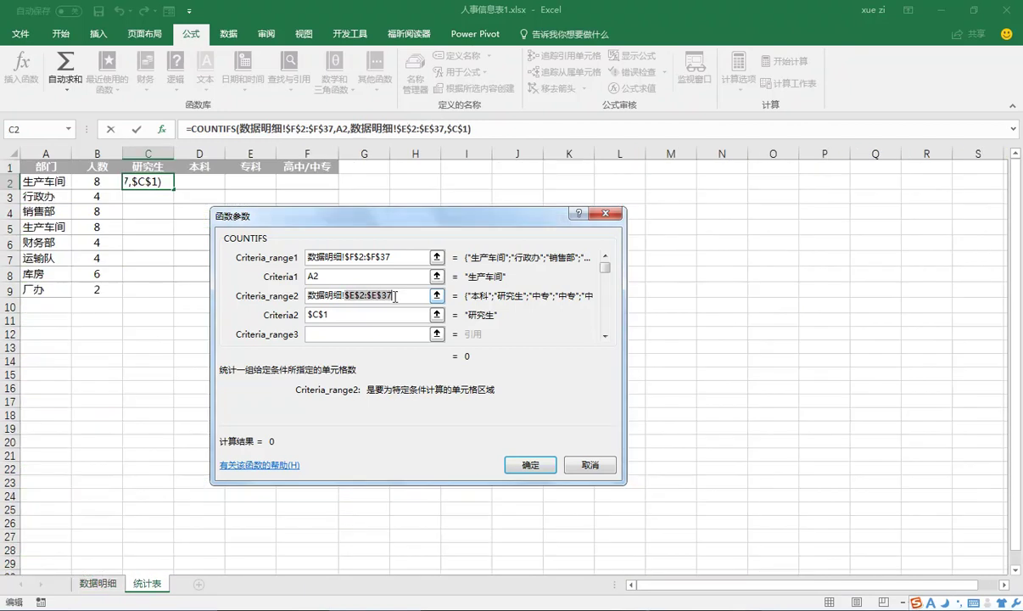
left_click(396, 296)
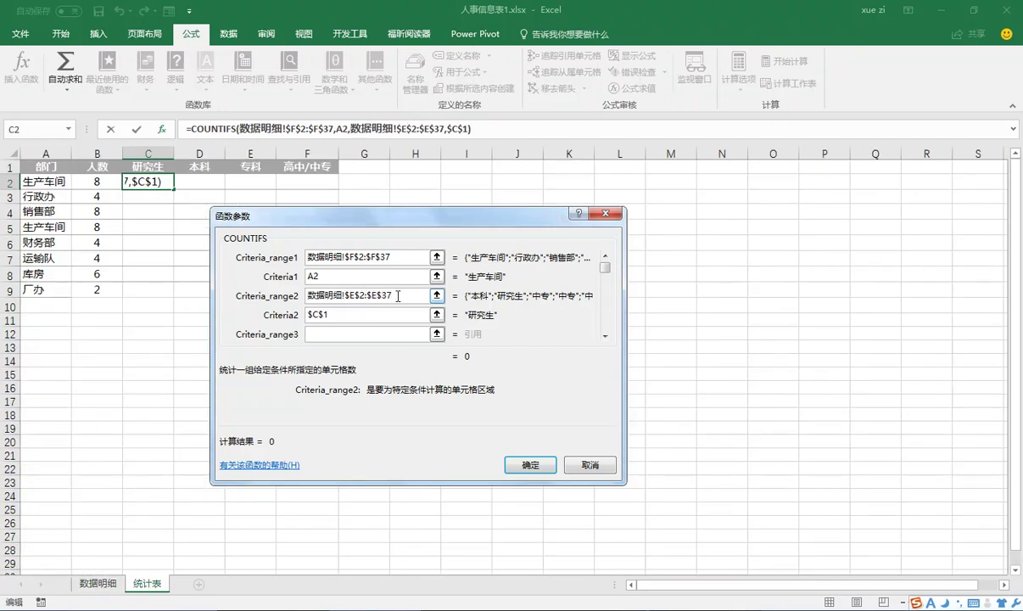
left_click(530, 466)
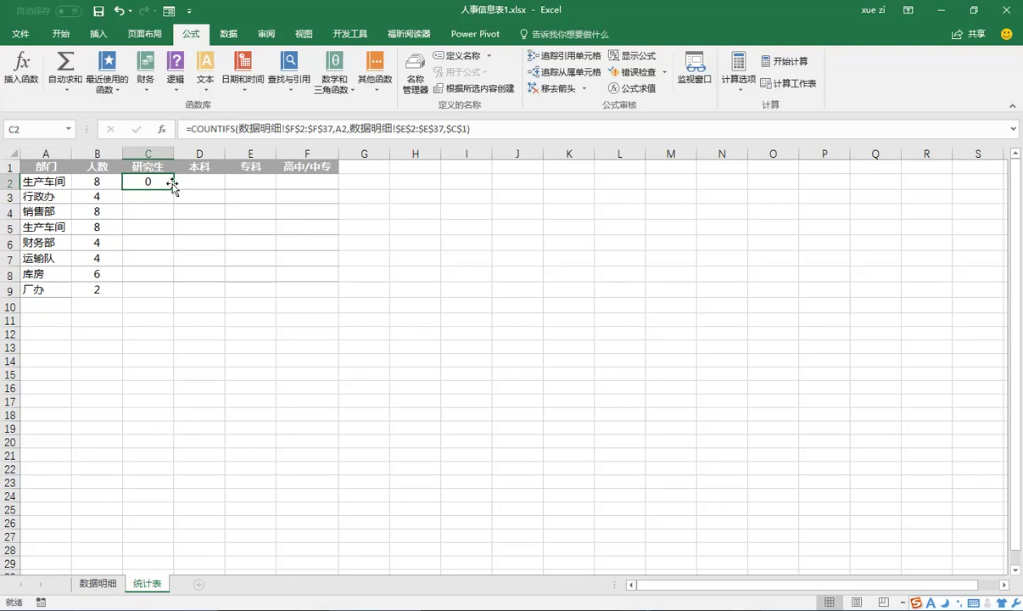
left_click_drag(173, 188, 174, 292)
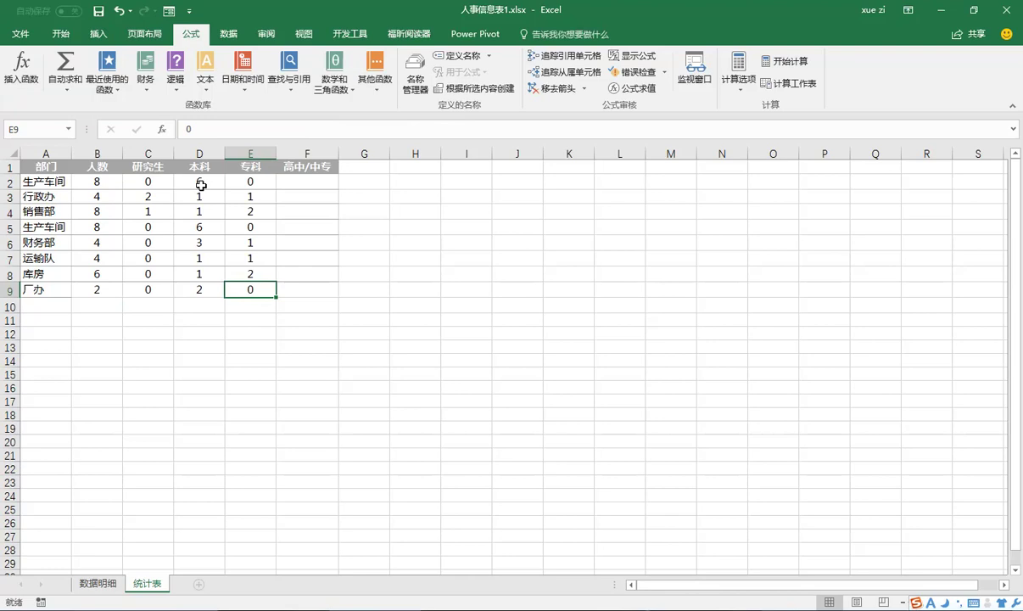
Fill F2:F9 with the sum of two COUNTIFS matching 数据明细!$F$2:$F$37 to A2 and 数据明细!$E$2:$E$37 to "高中" and "中专" respectively.
left_click_drag(317, 180, 332, 291)
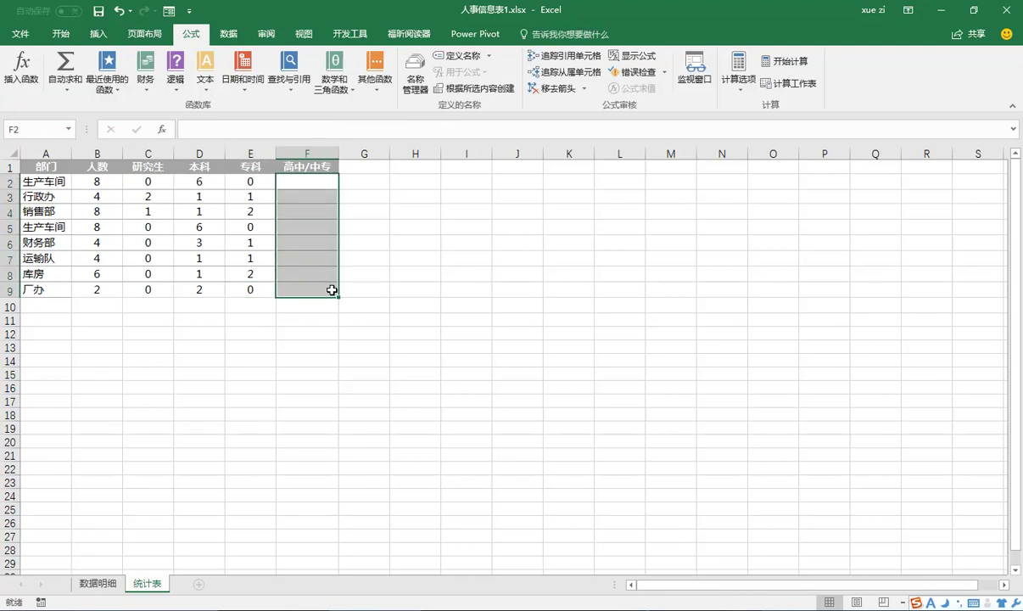
left_click(209, 125)
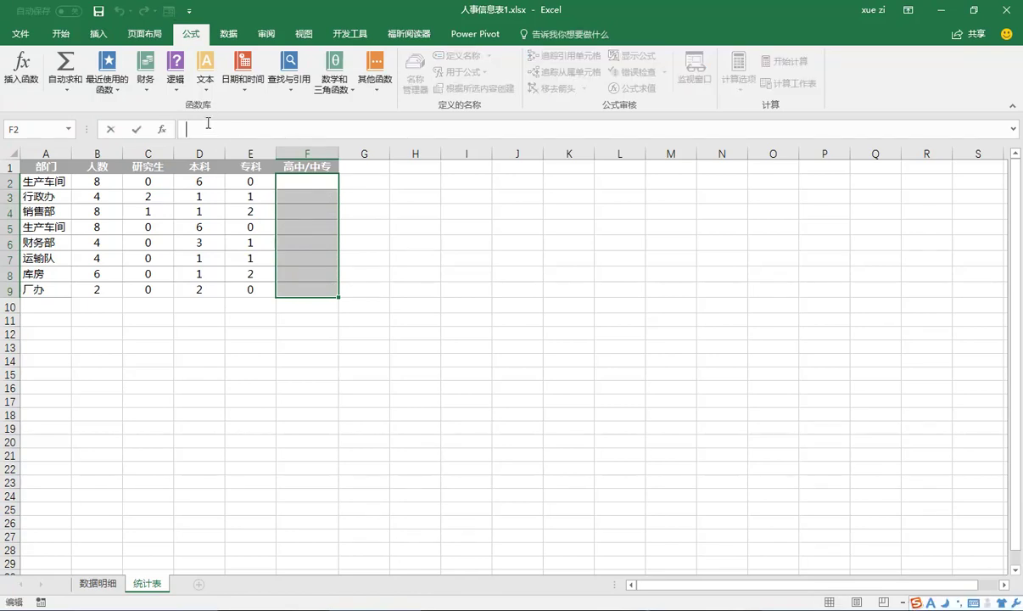
type("=COUNTIFS(数据明细!$F$2:$F$37,A2,数据明细!$E$2:$E$37,\"高中\")+COUNTIFS(数据明细!$F$2:$F$37,A2,数据明细!$E$2:$E$37,\"中专\")")
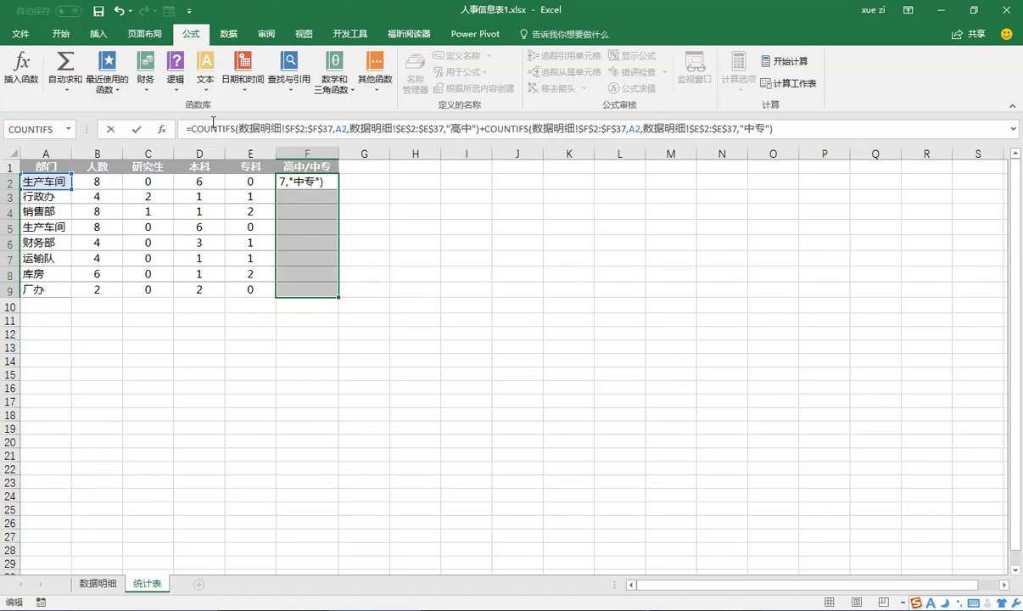
key("ctrl+Return")
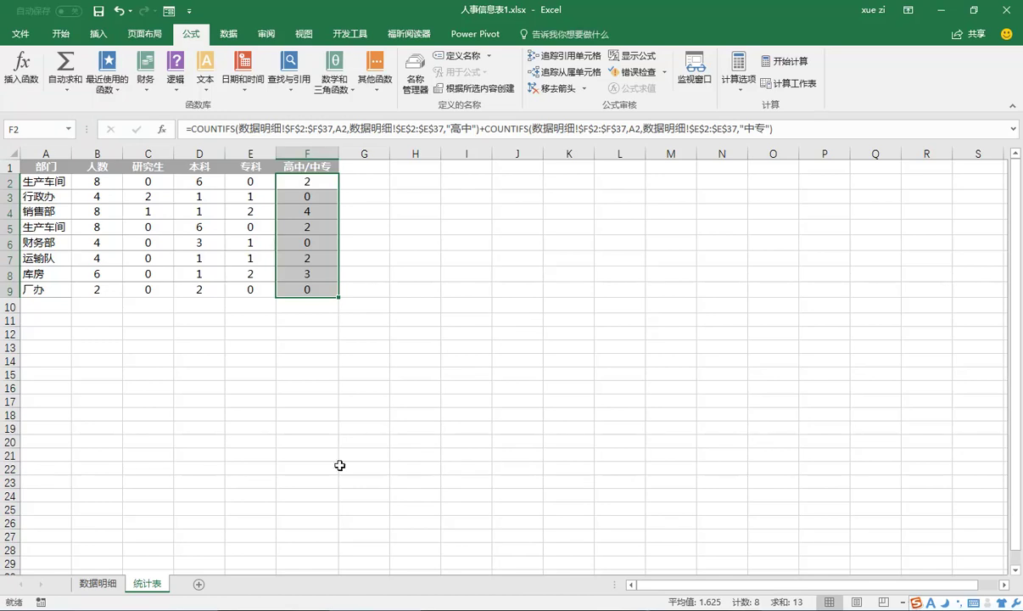
Label A10 as 合计 and add AutoSum totals of the education-level columns in C10:F10.
double_click(39, 311)
type("合计")
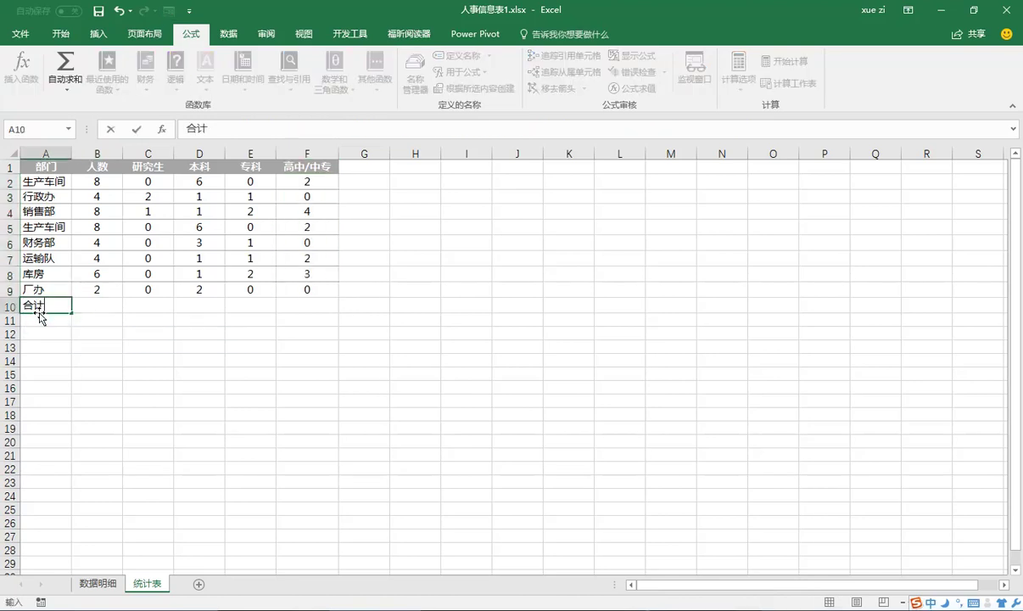
left_click_drag(140, 306, 318, 305)
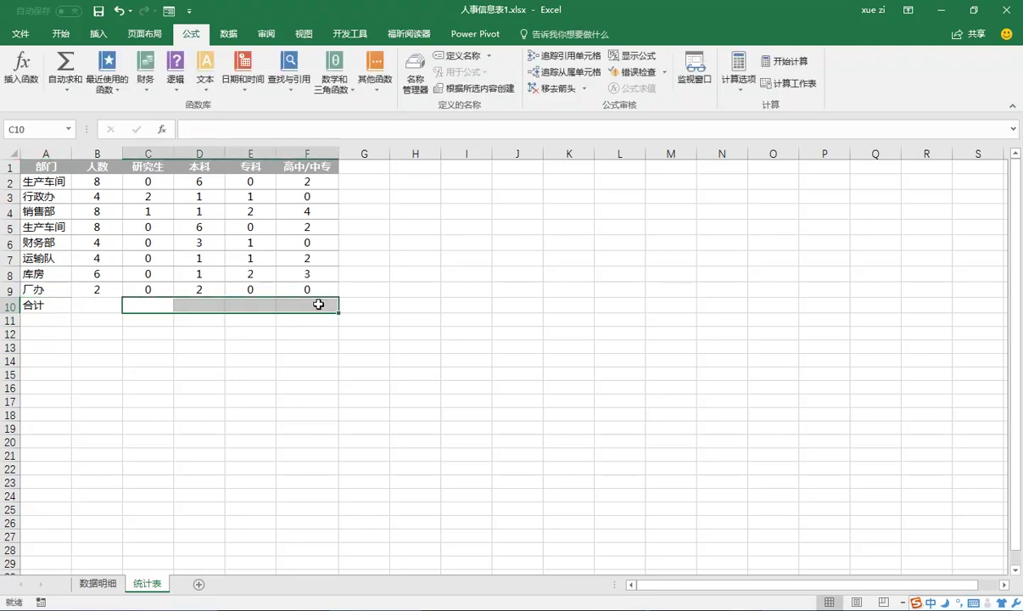
left_click(68, 71)
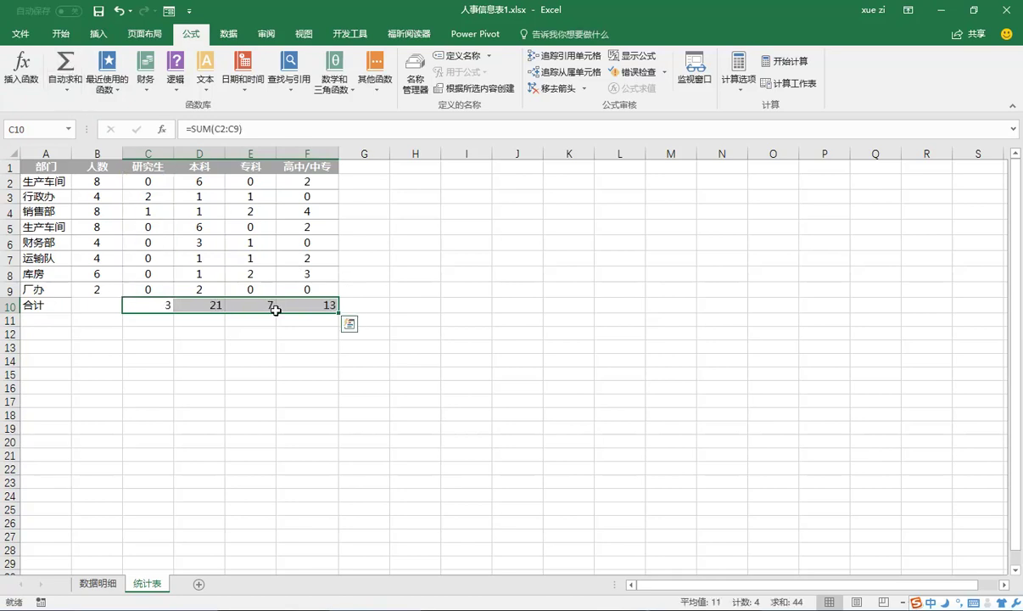
Insert a basic pie chart from the headers A1 and C1:F1 and the totals row cells A10 and C10:F10.
left_click(52, 165)
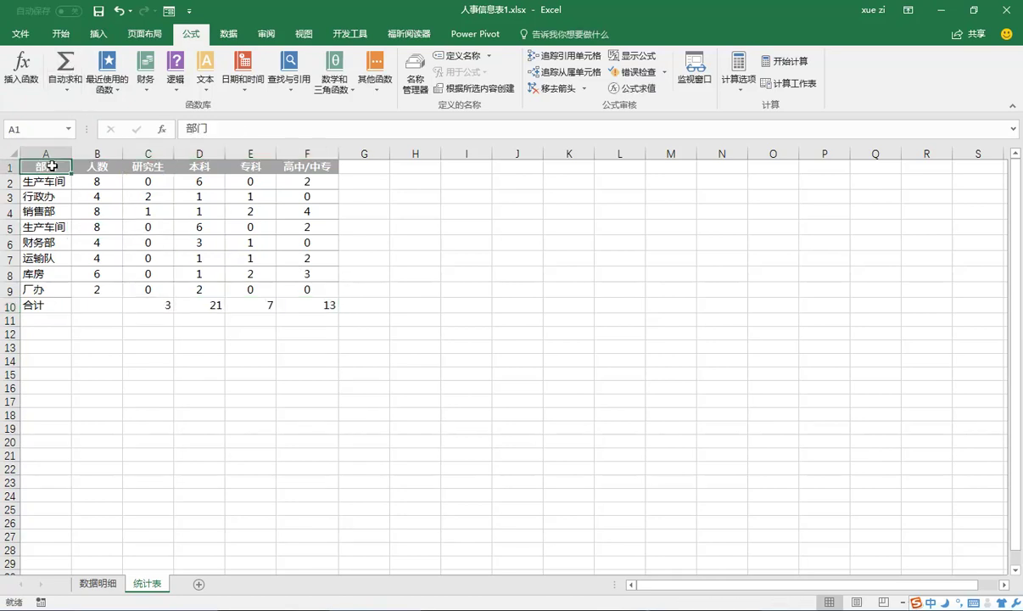
left_click_drag(149, 166, 293, 166)
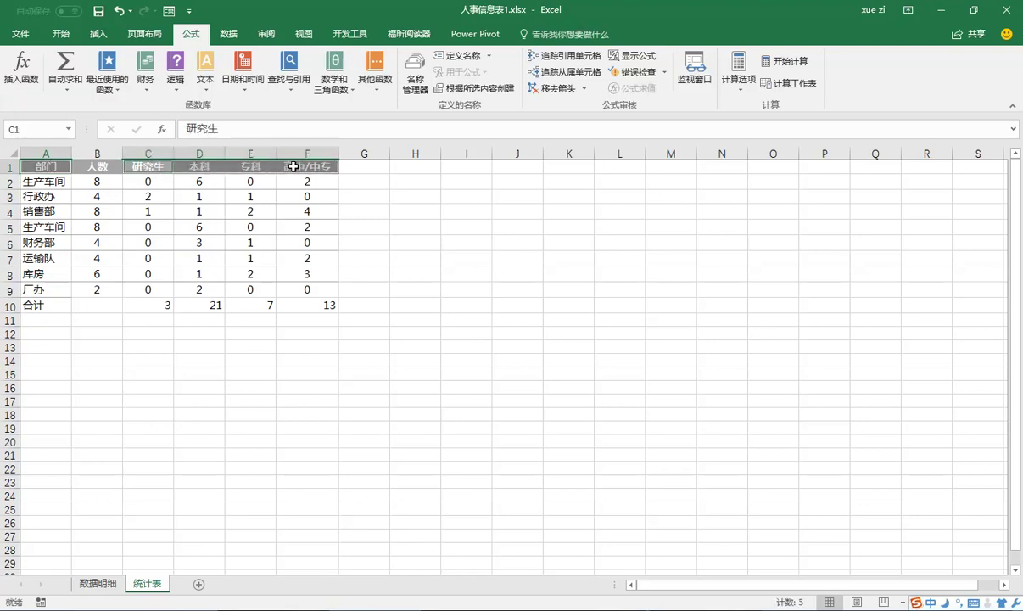
left_click(43, 308, "ctrl")
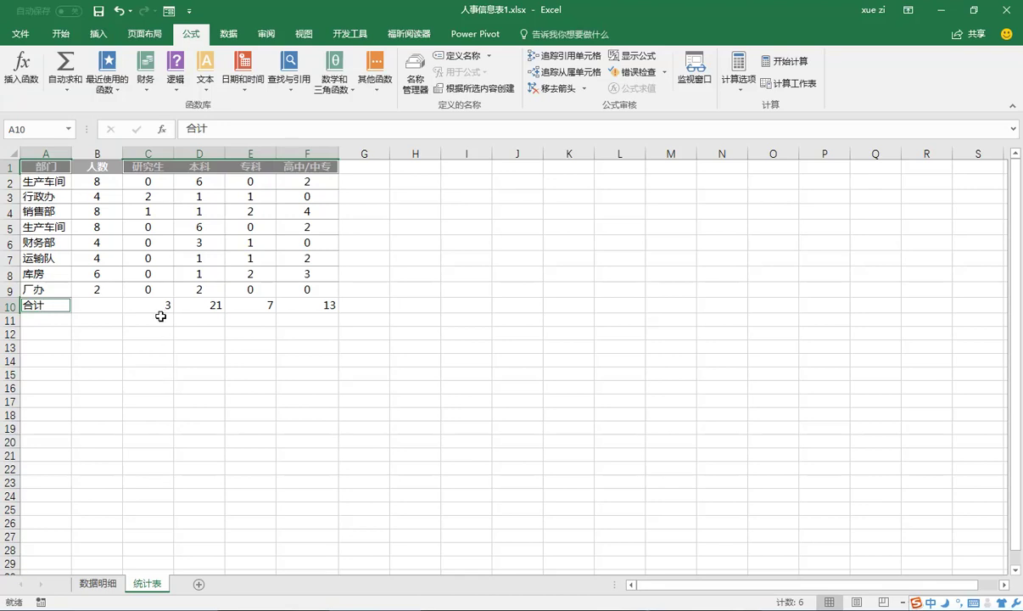
left_click_drag(151, 303, 300, 305)
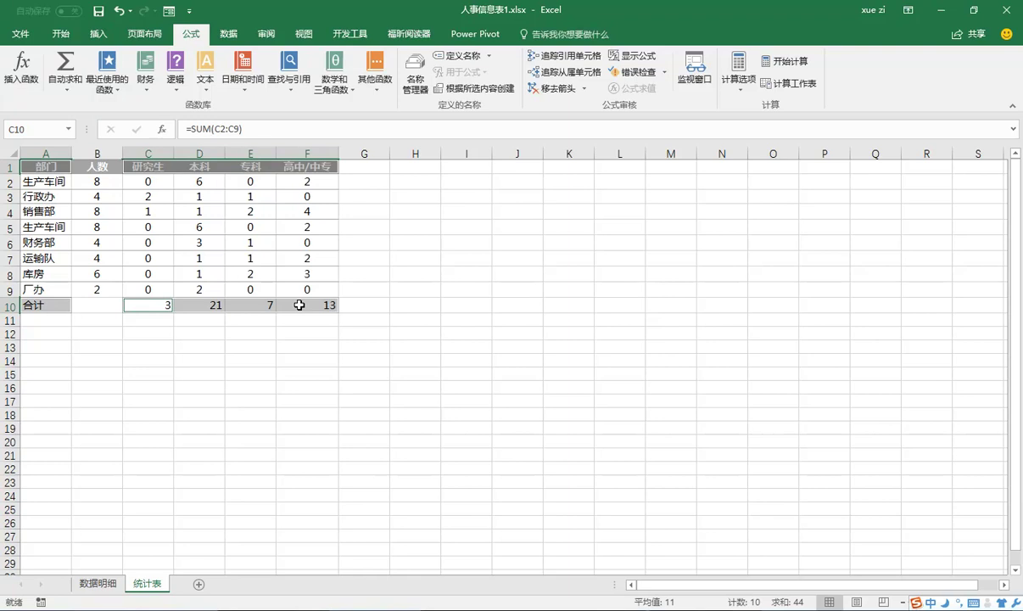
left_click(93, 34)
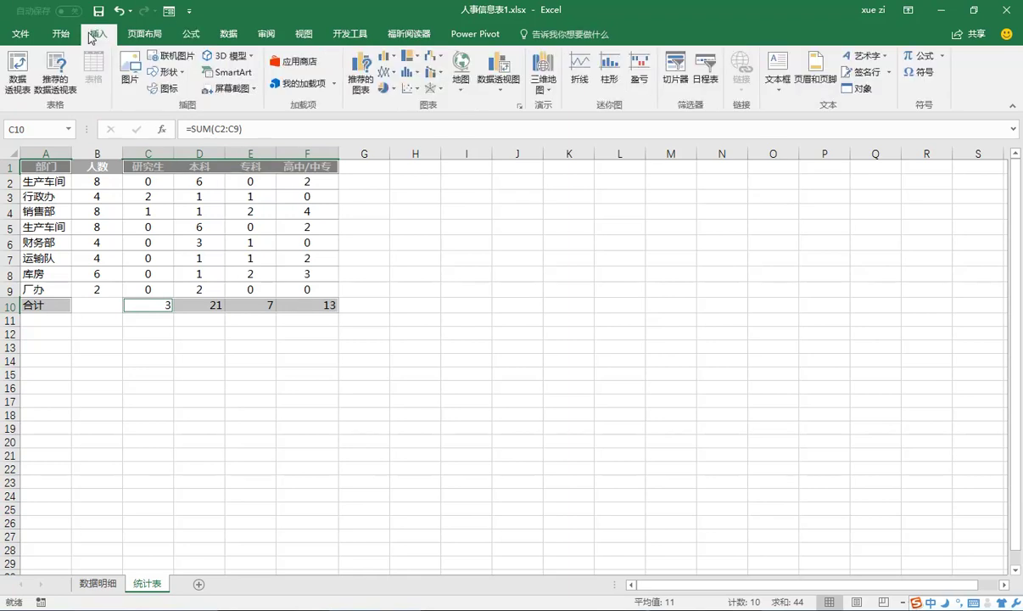
left_click(360, 73)
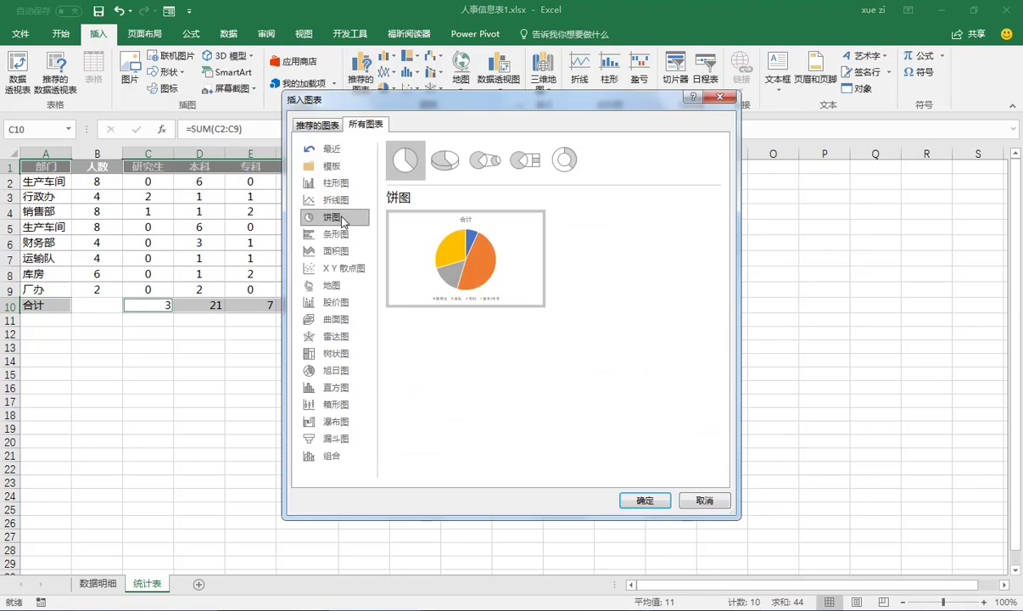
left_click(631, 504)
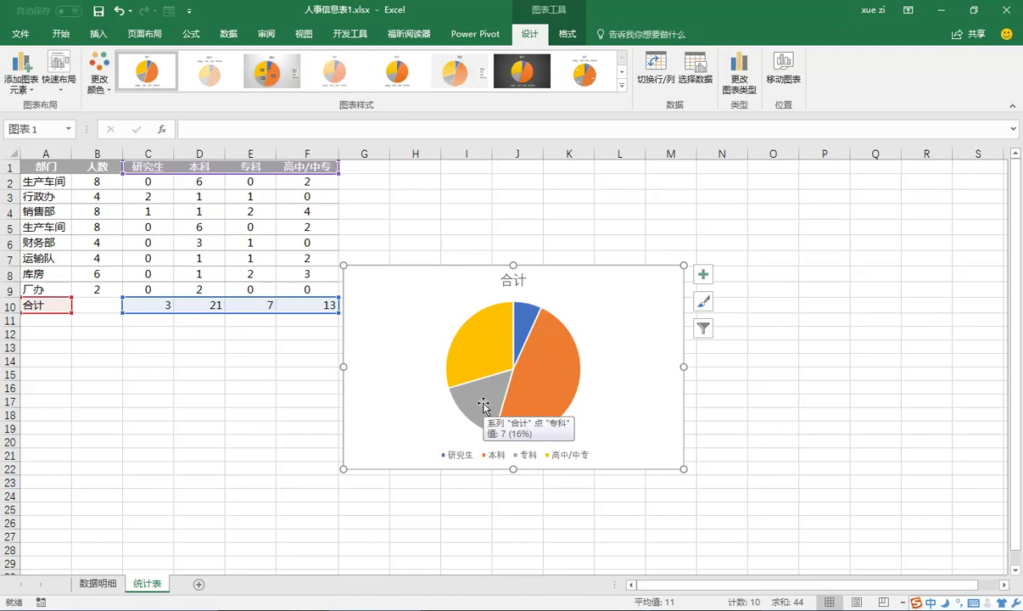
Place the pie chart below the table from row 12 and apply the lightly textured chart style with white percentage labels inside the slices.
left_click_drag(572, 267, 254, 333)
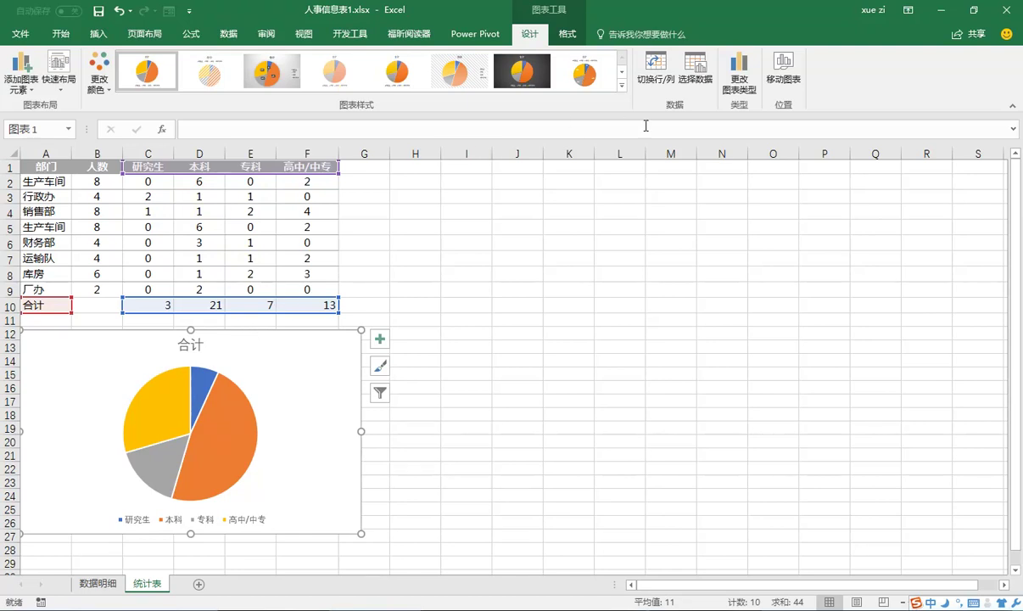
left_click(621, 85)
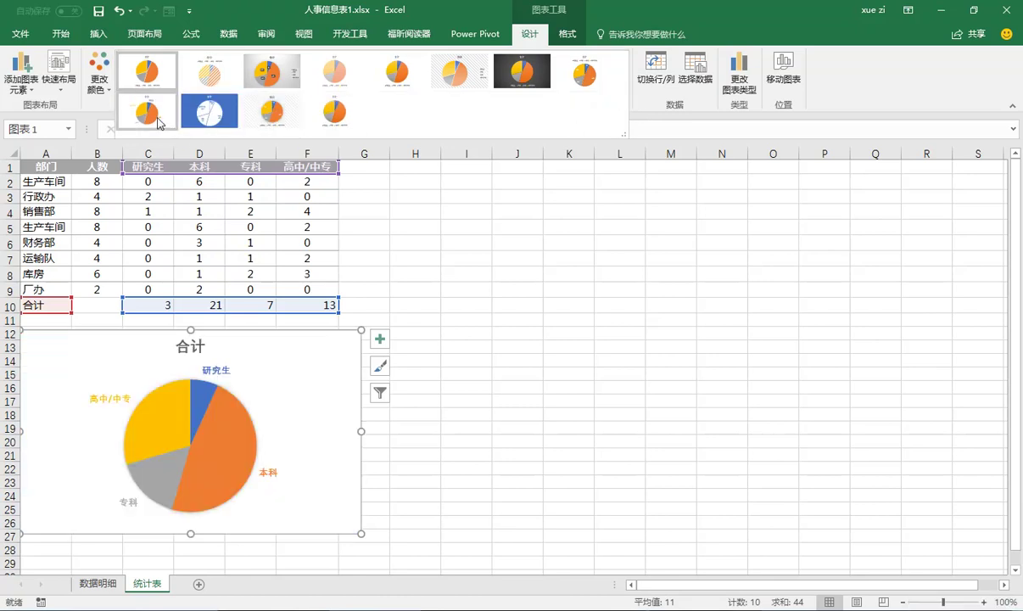
left_click(290, 120)
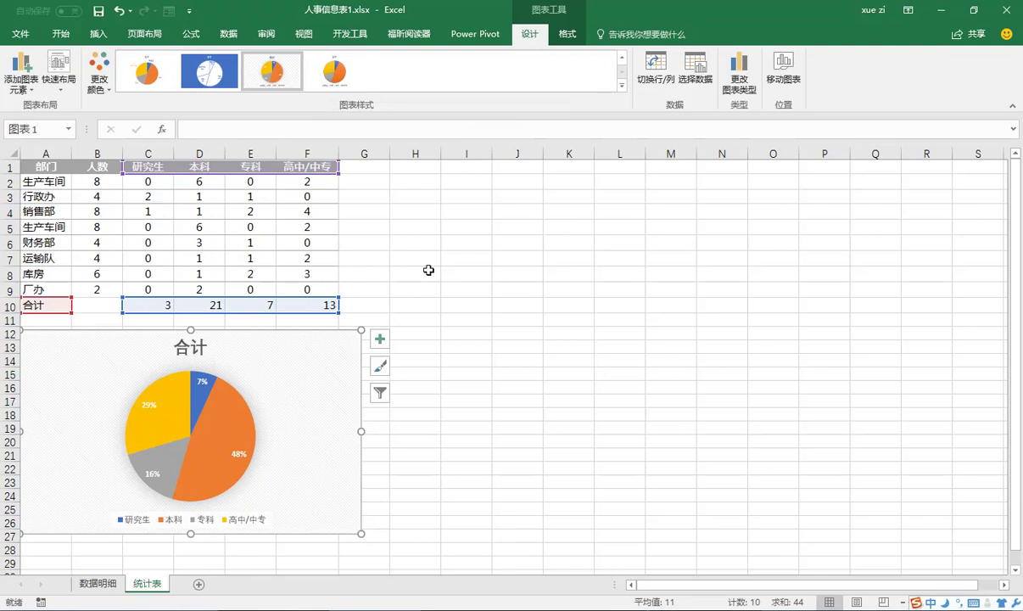
Replace the pie chart's title text with 公司学历情况分析.
left_click(195, 344)
left_click_drag(177, 345, 204, 354)
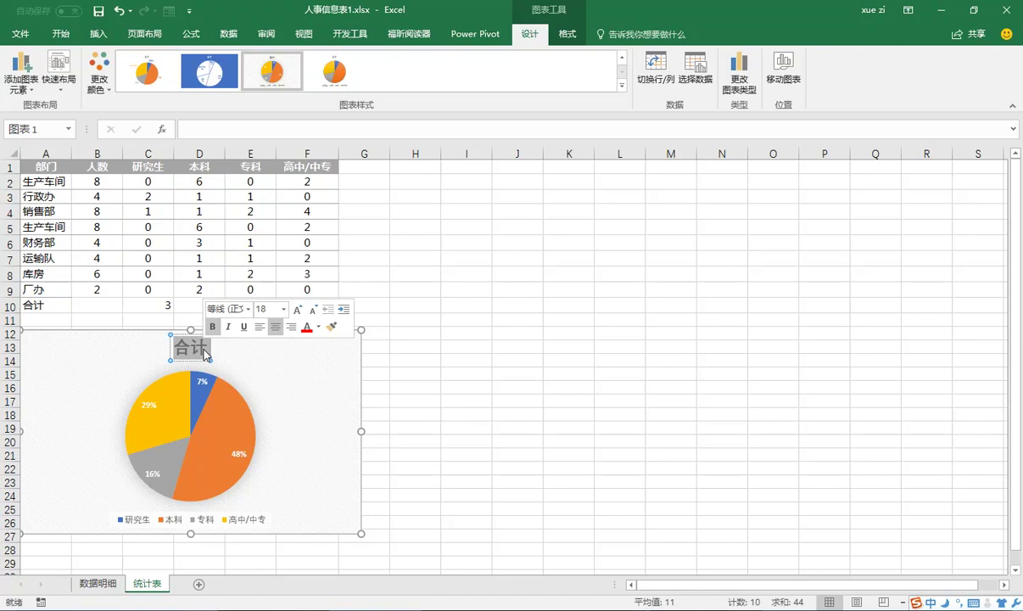
type("gs")
key("space")
type("xueli")
key("space")
type("qingkuang")
key("space")
type("fenx")
key("Escape")
key("space")
left_click(399, 389)
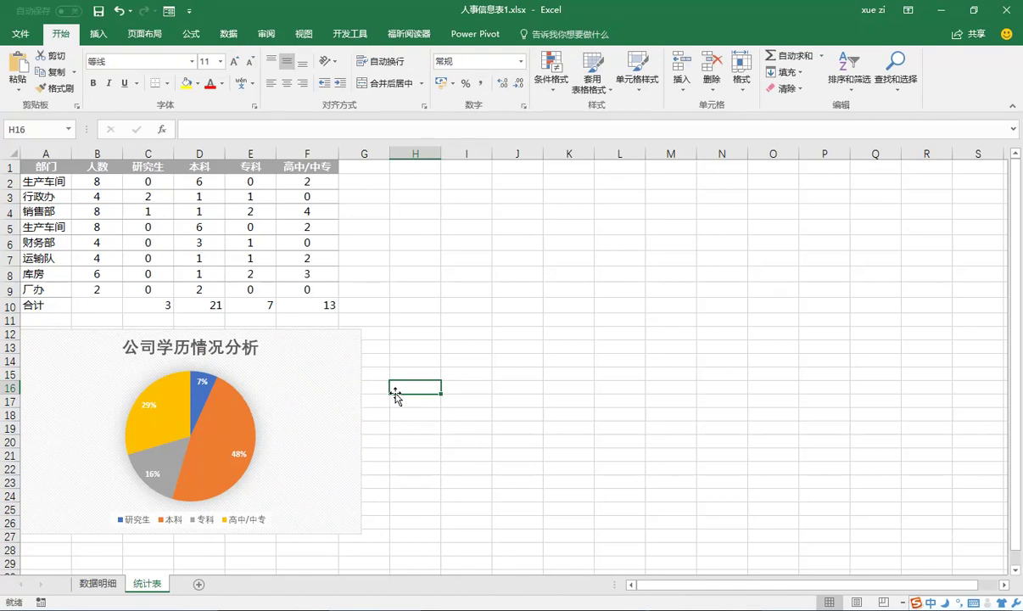
Copy the header cells A1 and C1:F1 and paste them into row 11 starting at A11.
left_click(50, 165)
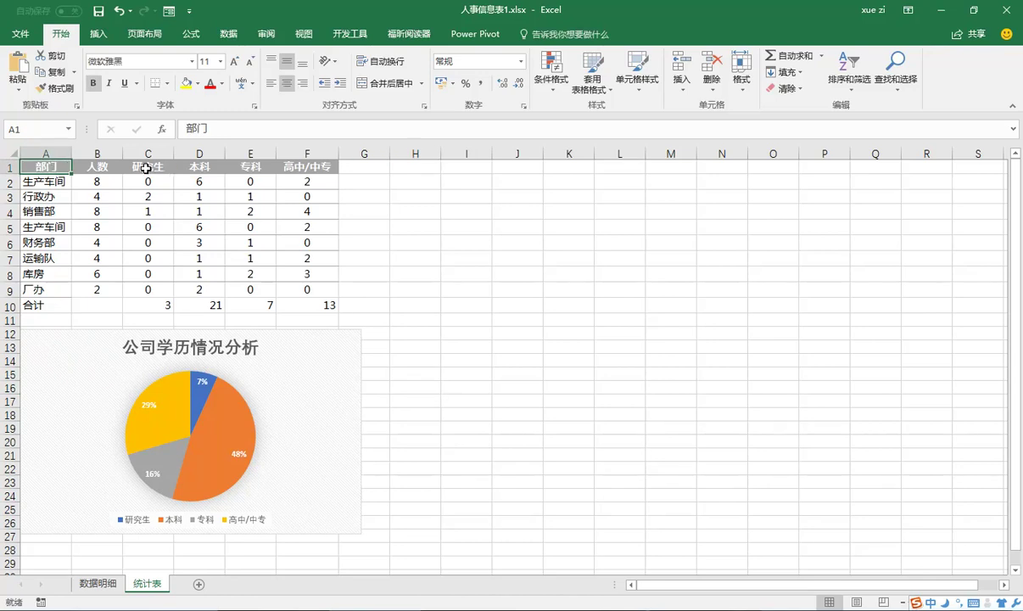
left_click(144, 165, "ctrl")
left_click_drag(177, 165, 306, 165)
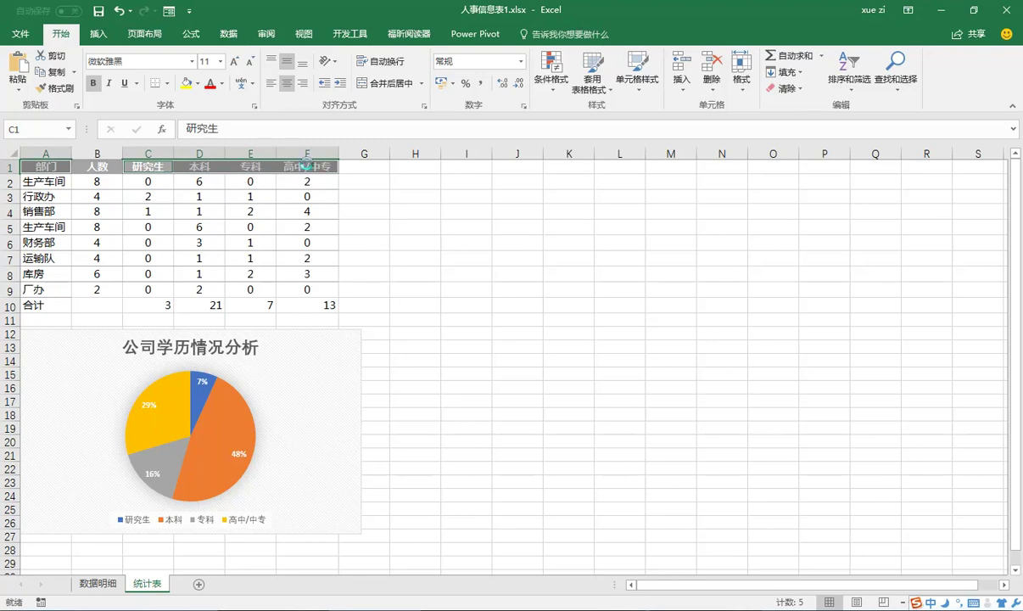
key("ctrl+c")
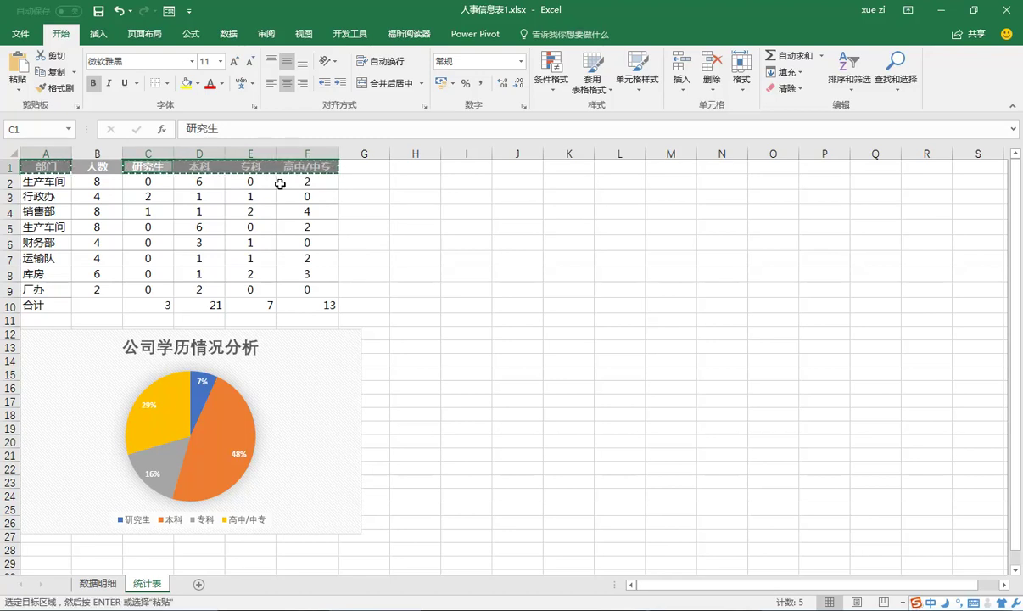
left_click(42, 322)
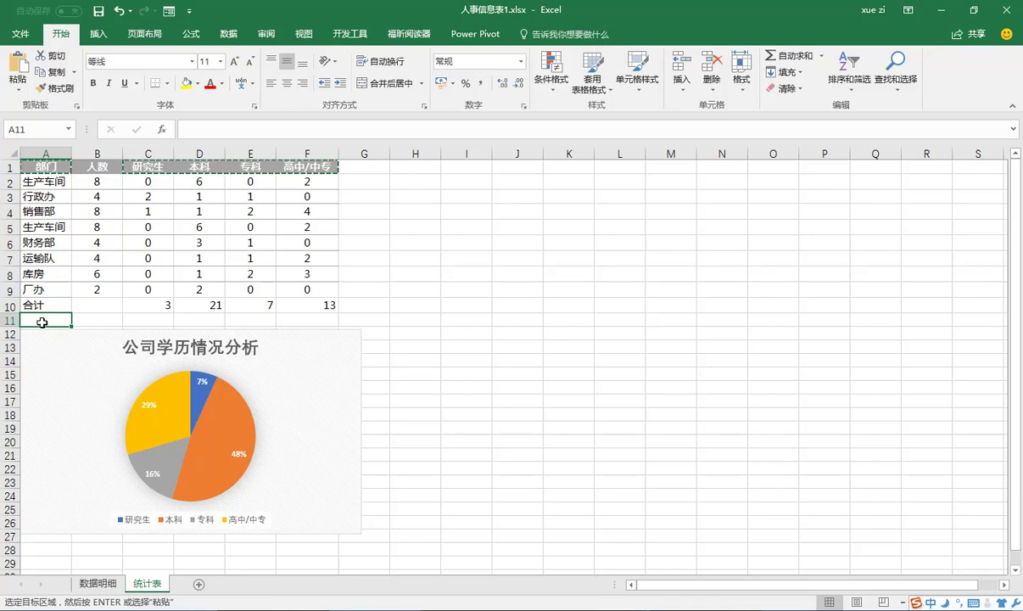
key("ctrl+v")
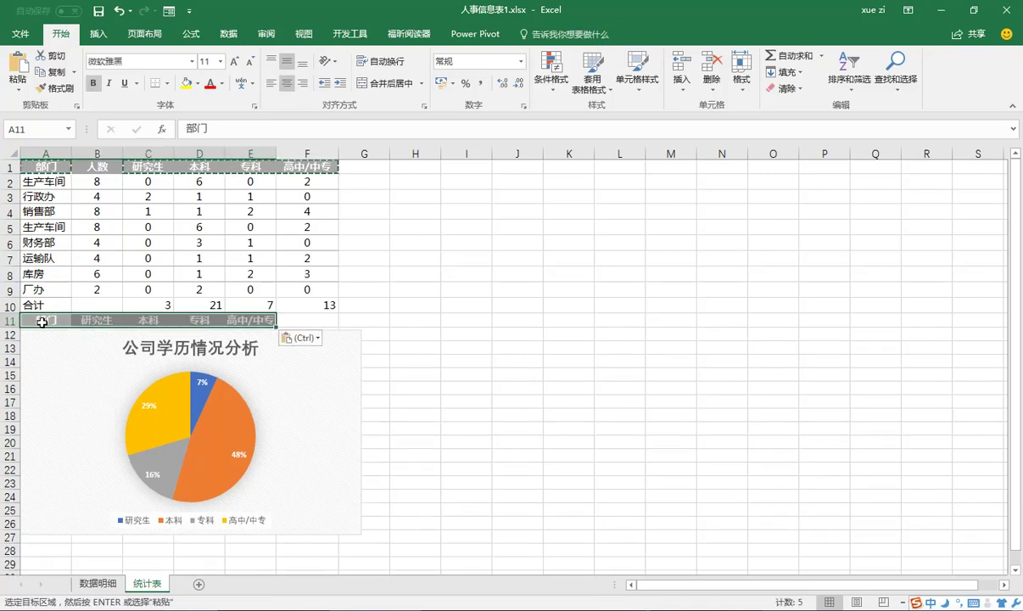
Move the pie chart beside the table over columns G to M, and select the pasted headers A11:E11.
left_click(333, 331)
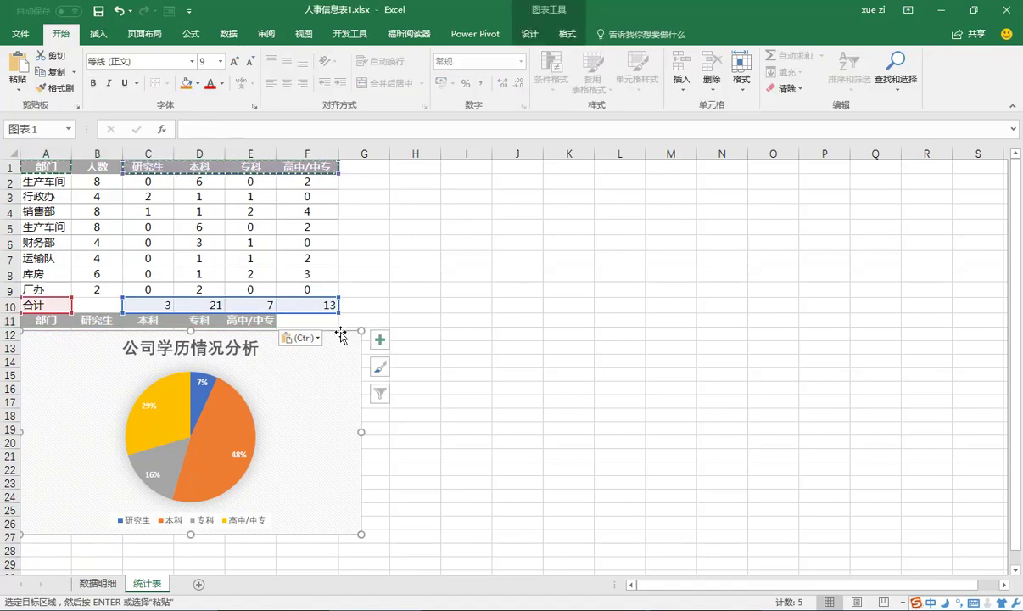
left_click_drag(333, 331, 673, 170)
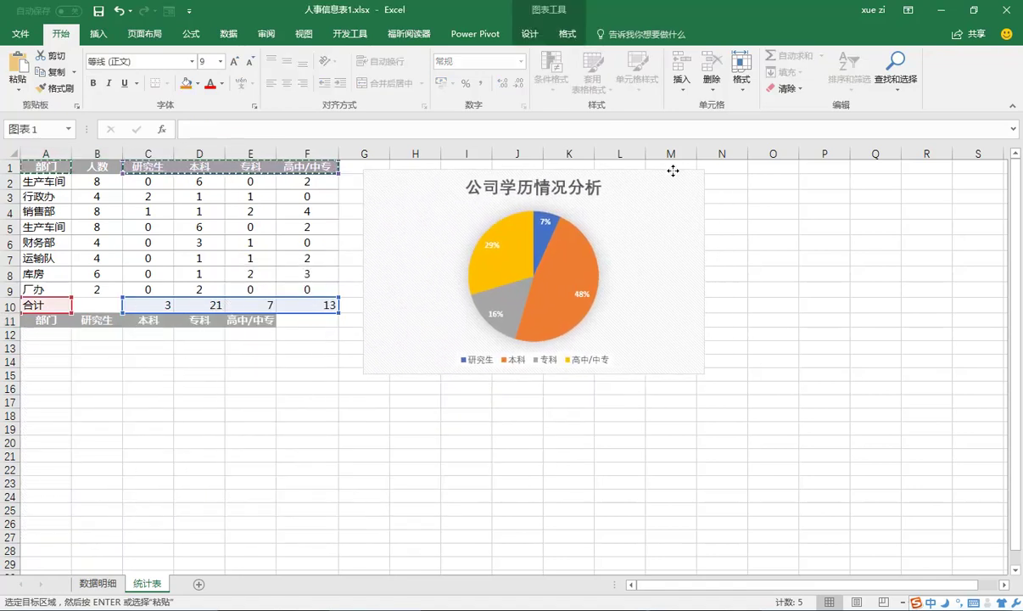
left_click(49, 320)
left_click_drag(49, 320, 245, 322)
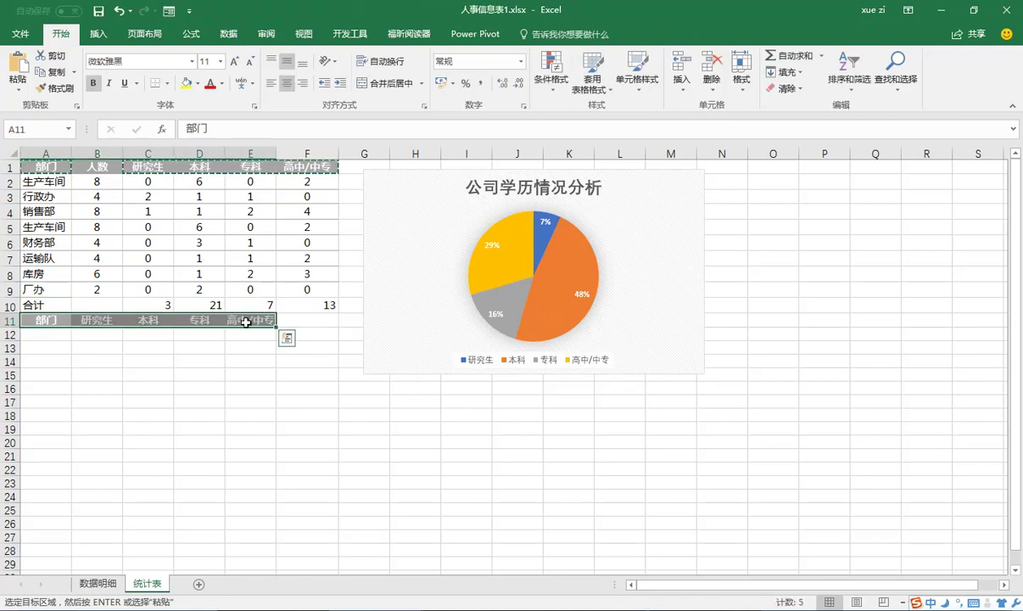
Draw a combo box form control over cell A12, directly under the 部门 header in row 11.
left_click(347, 35)
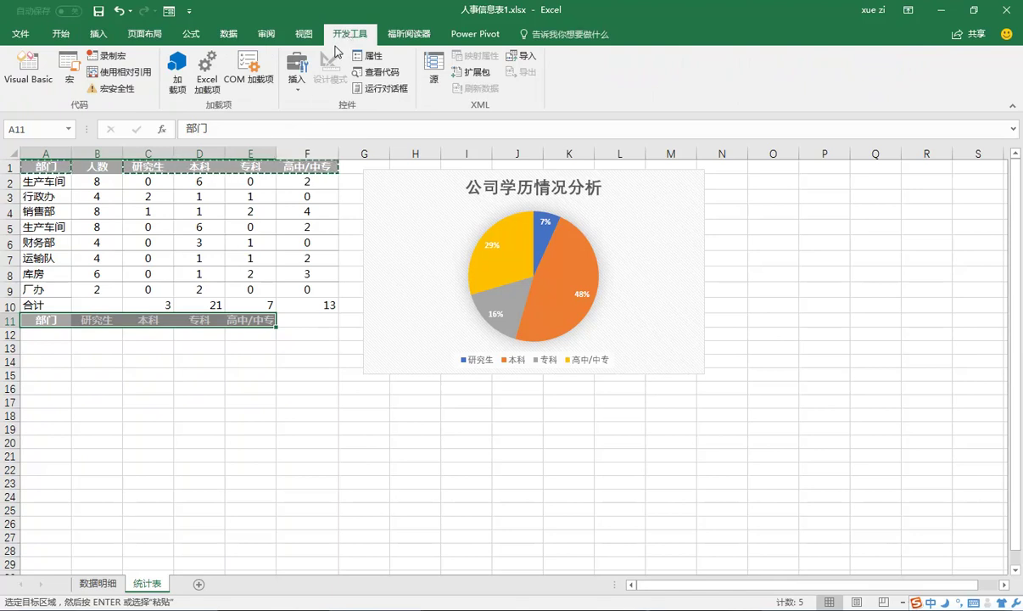
left_click(300, 89)
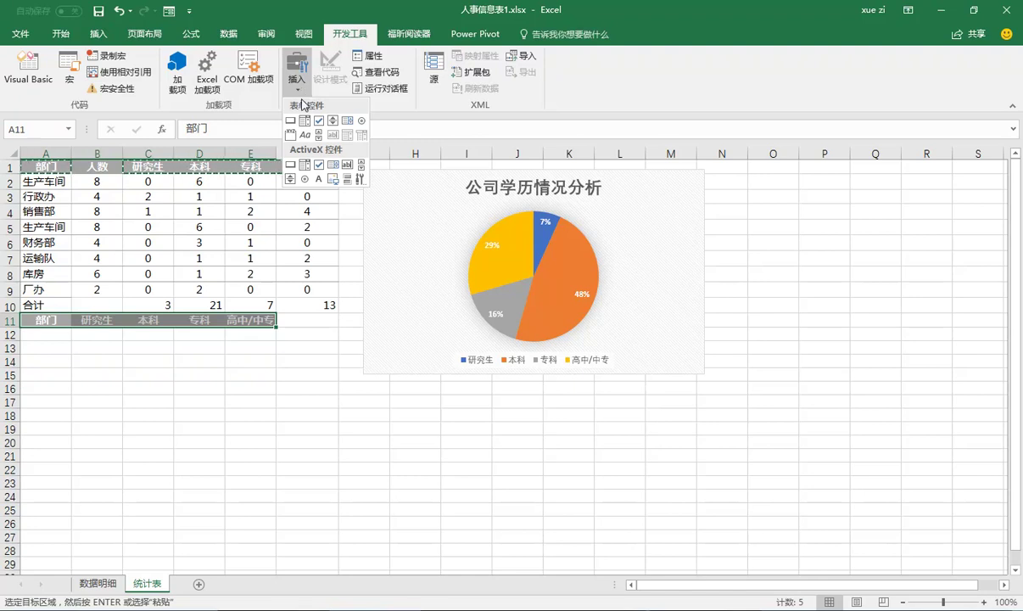
left_click(305, 121)
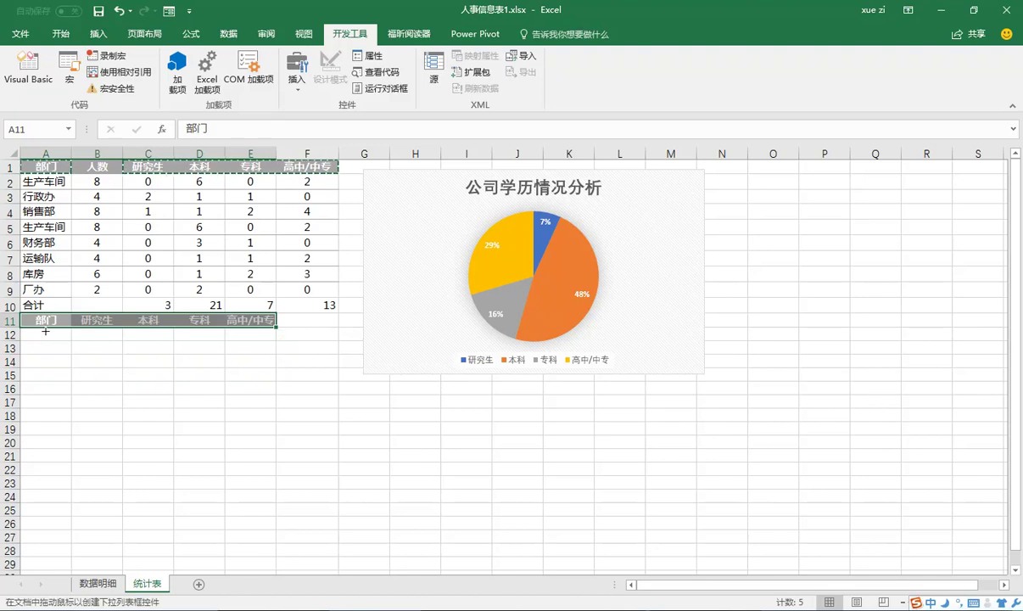
left_click_drag(21, 328, 70, 333)
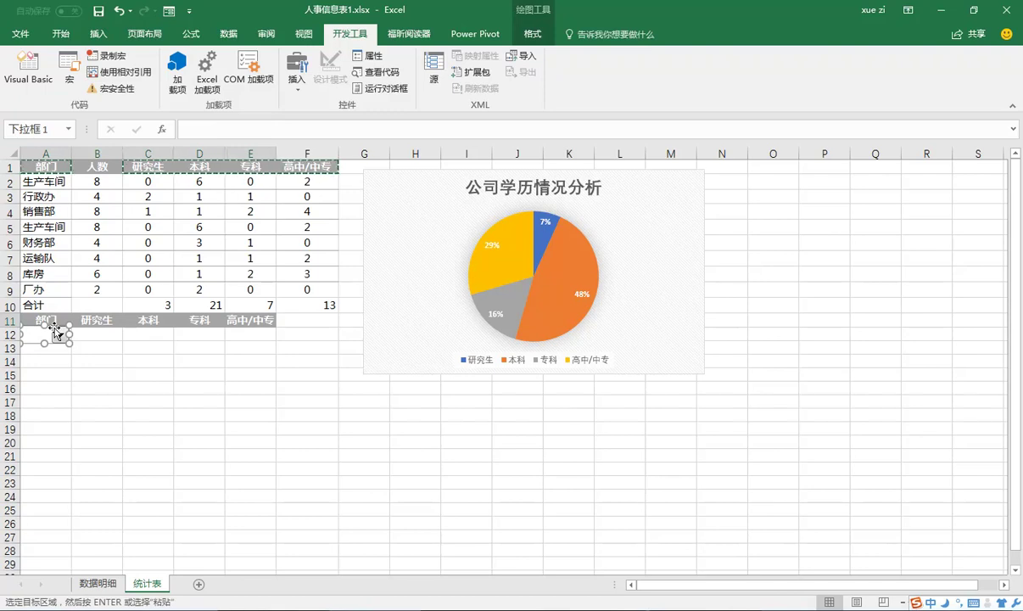
Set the combo box control's input range to $A$2:$A$8 and its cell link to A12.
right_click(56, 331)
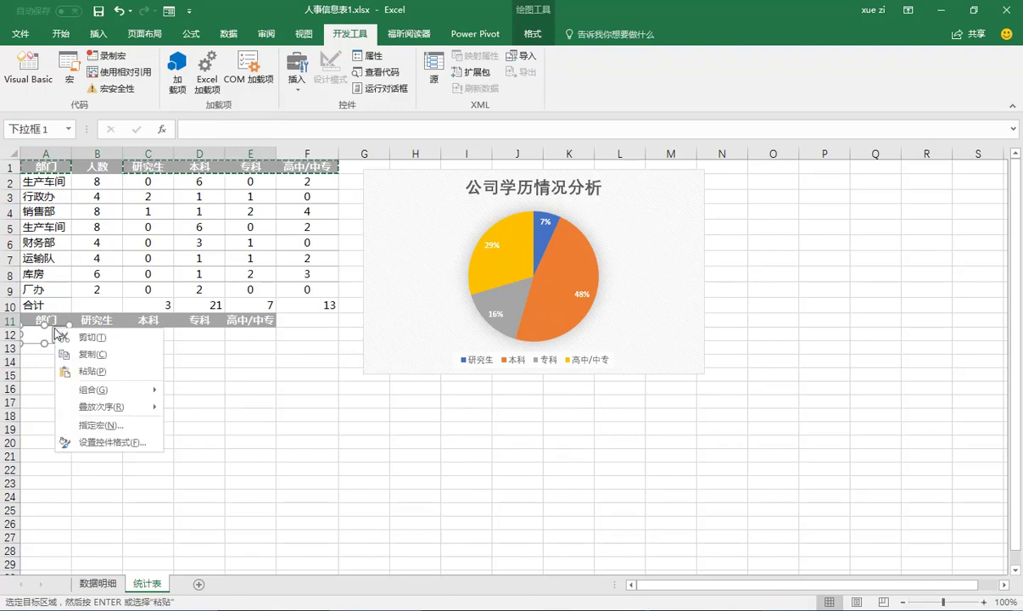
left_click(106, 442)
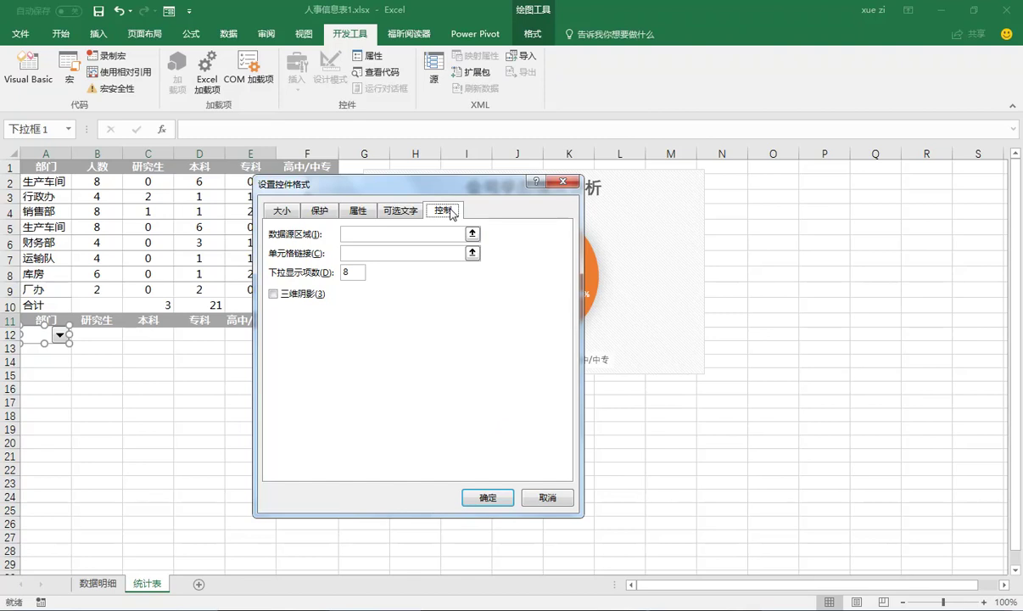
left_click(374, 235)
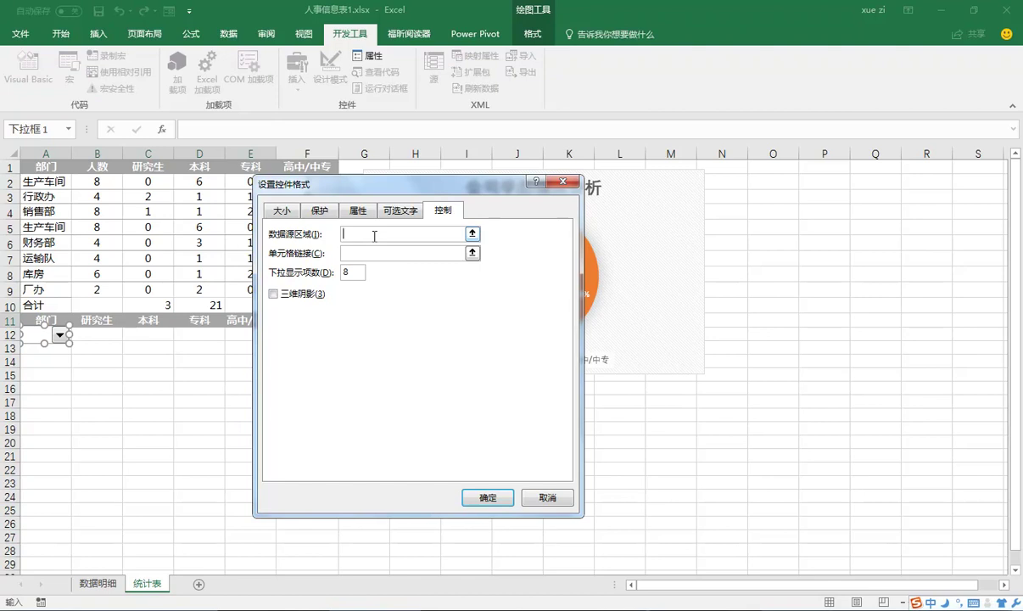
left_click_drag(43, 180, 46, 273)
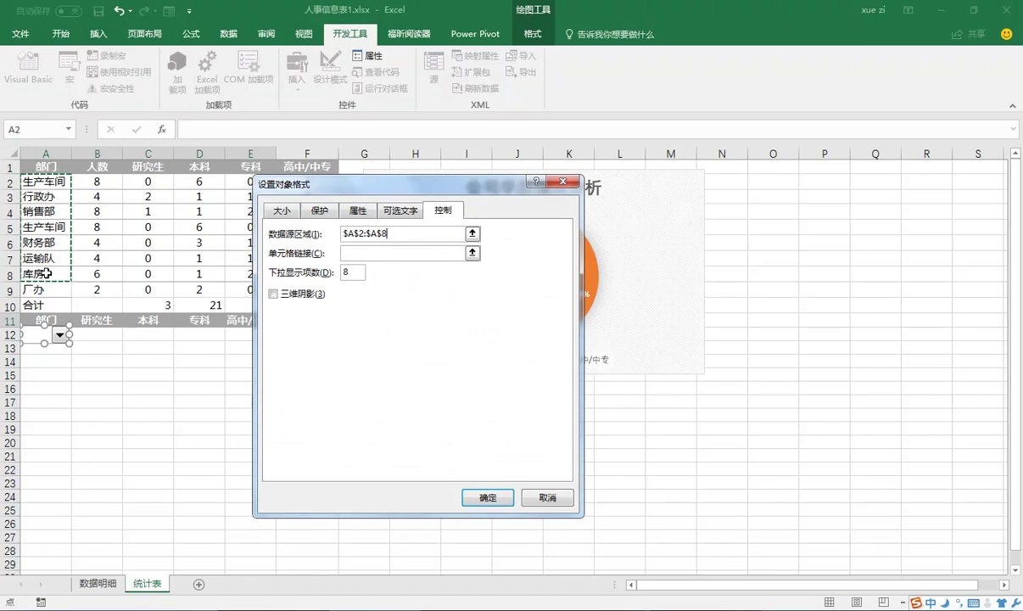
left_click(361, 253)
key("shift")
type("A12")
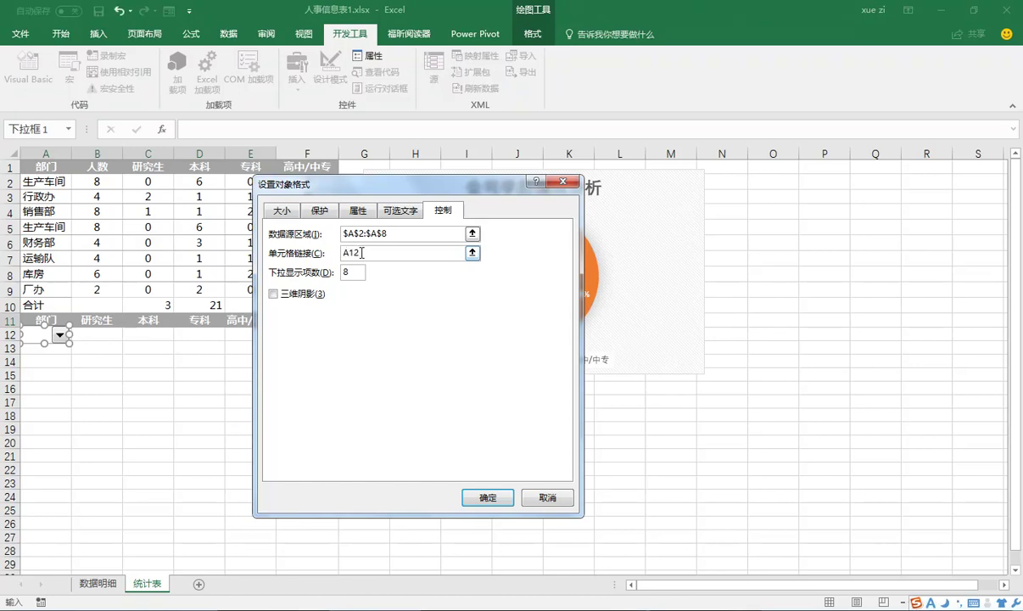
left_click(488, 498)
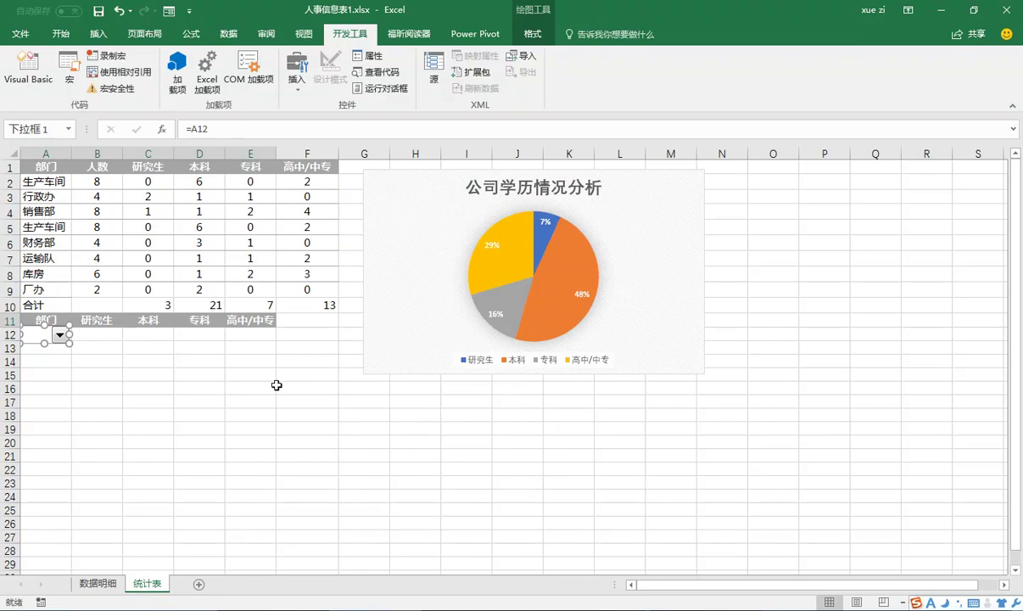
Start an INDEX function in B12 in the array,row_num,column_num form, with the absolute range $A$2:$F$8 as its array.
left_click(99, 337)
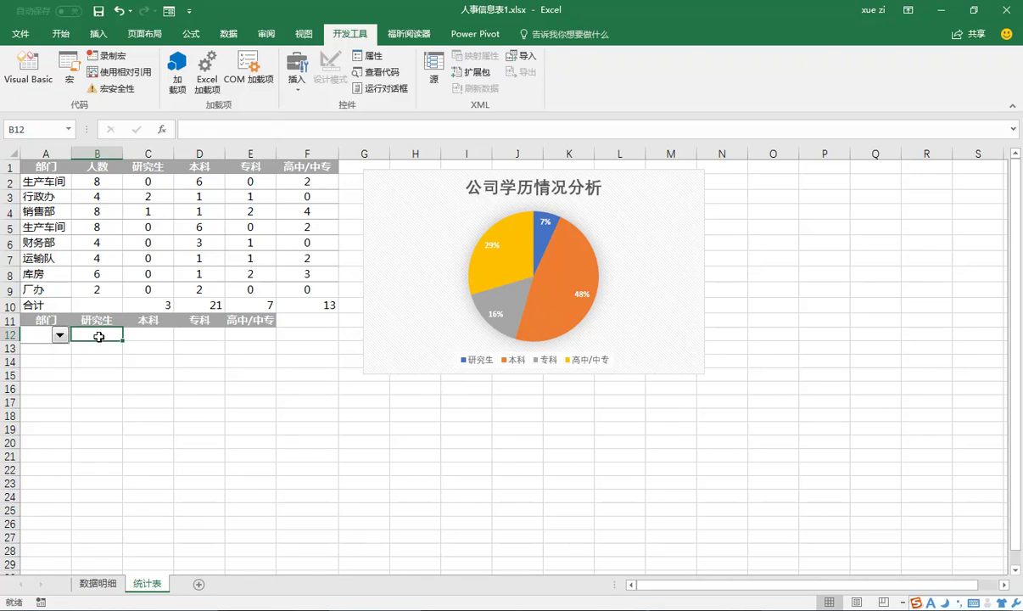
left_click(188, 34)
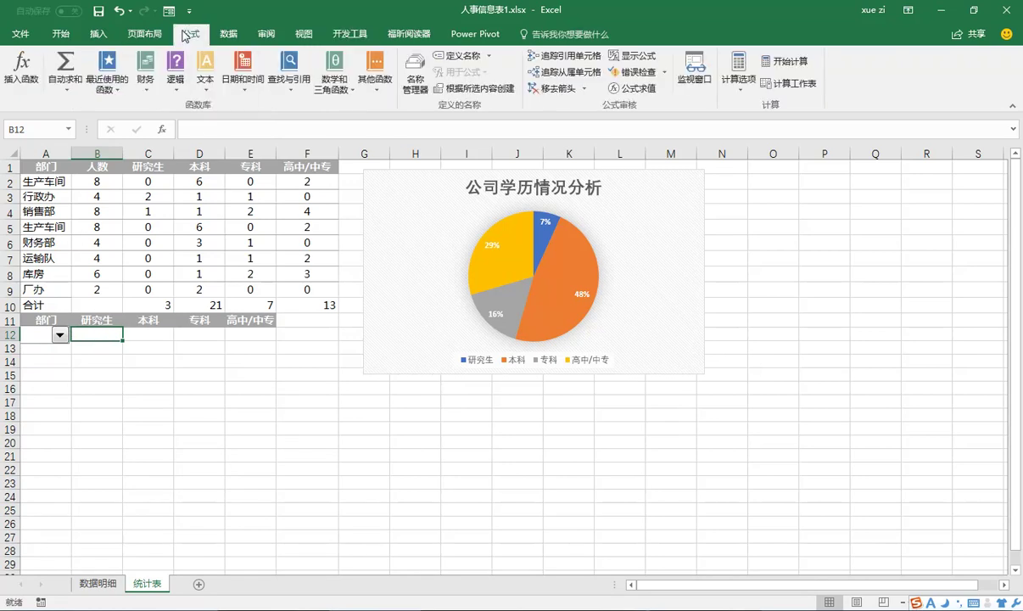
left_click(292, 87)
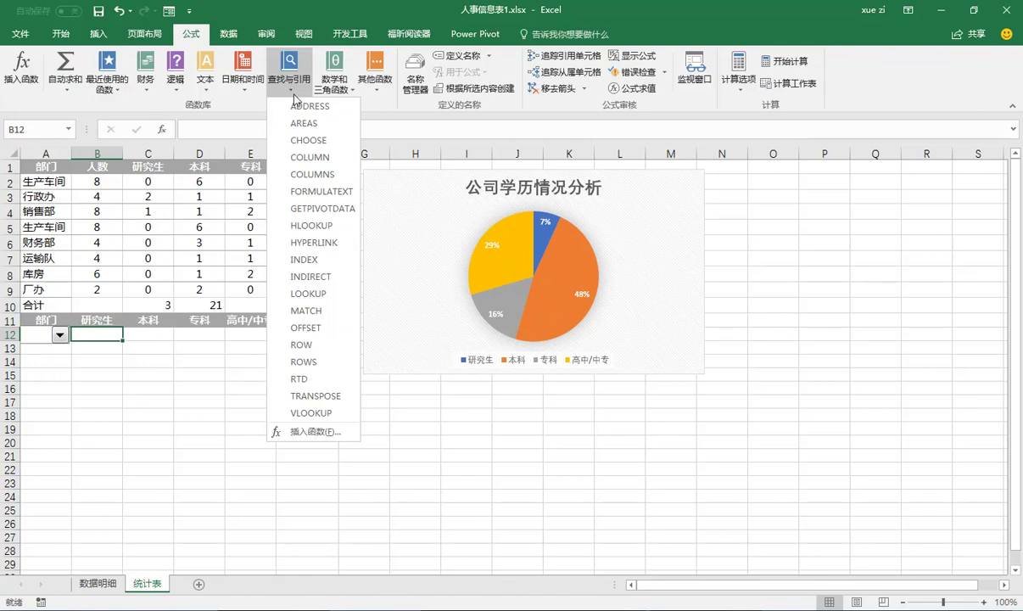
left_click(311, 259)
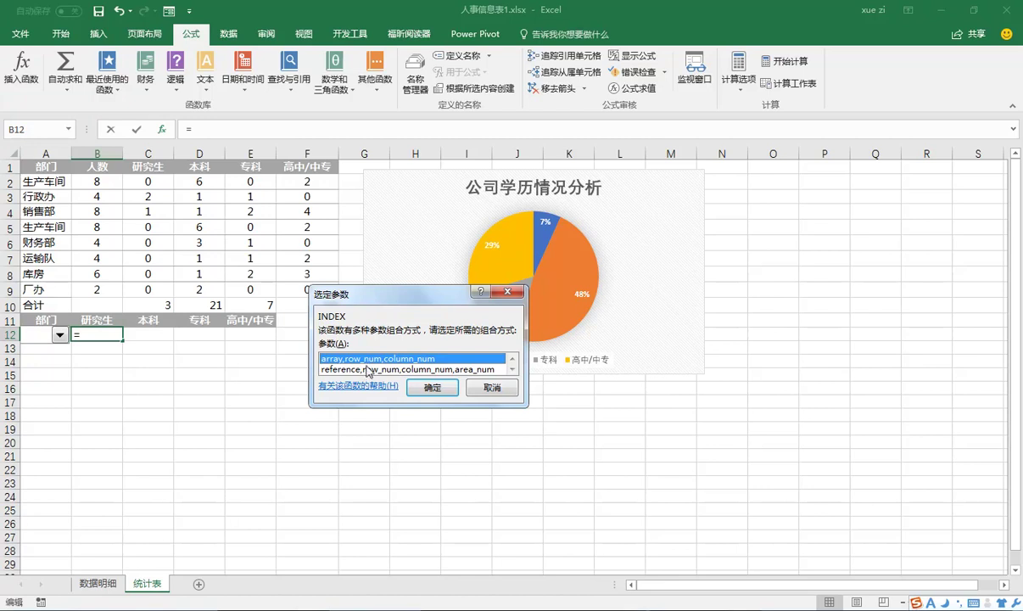
left_click(431, 387)
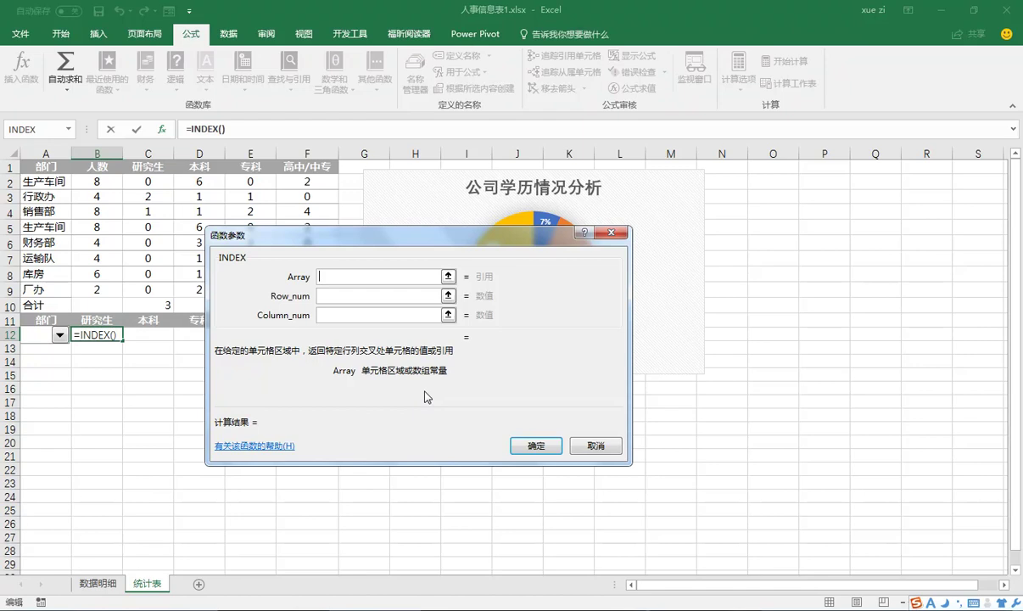
left_click(448, 277)
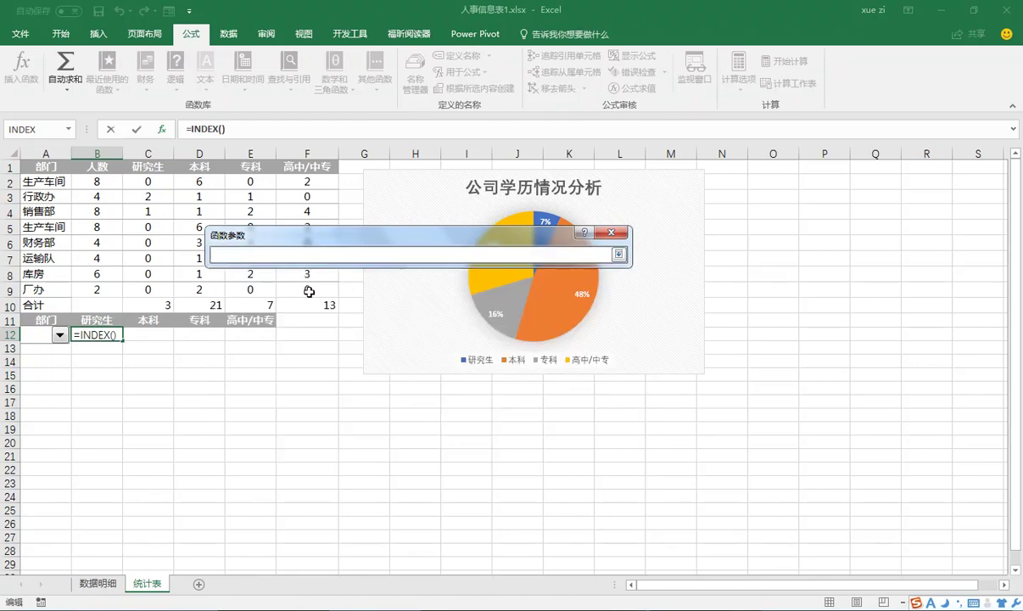
left_click(48, 183)
left_click_drag(48, 182, 286, 274)
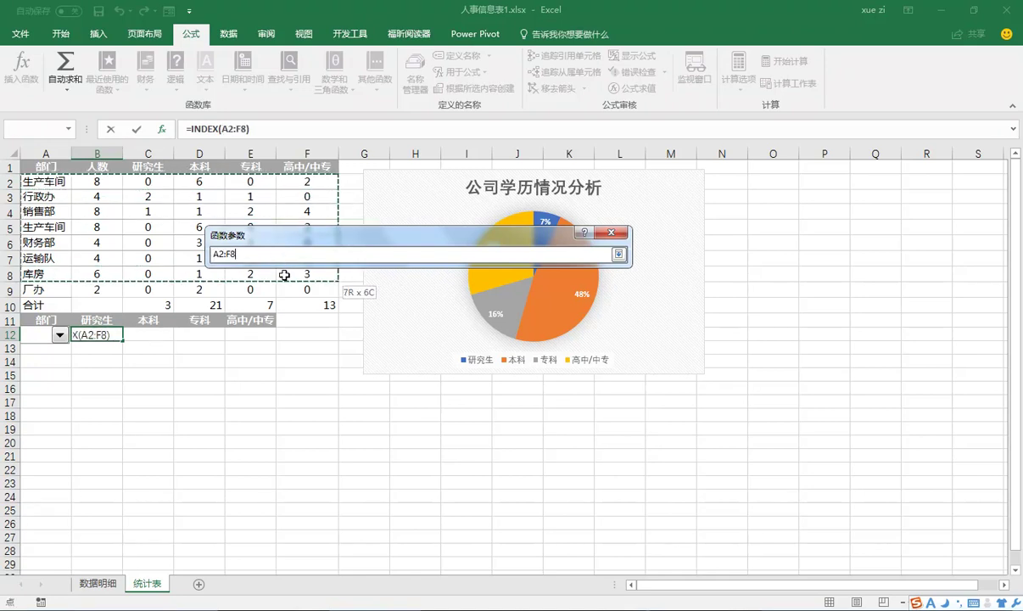
left_click(619, 256)
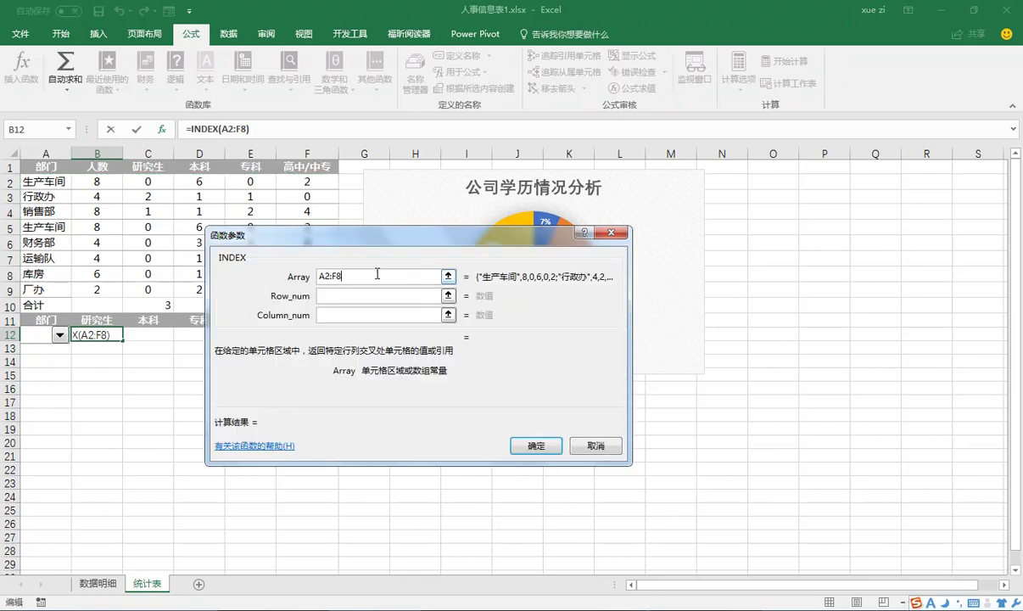
key("F4")
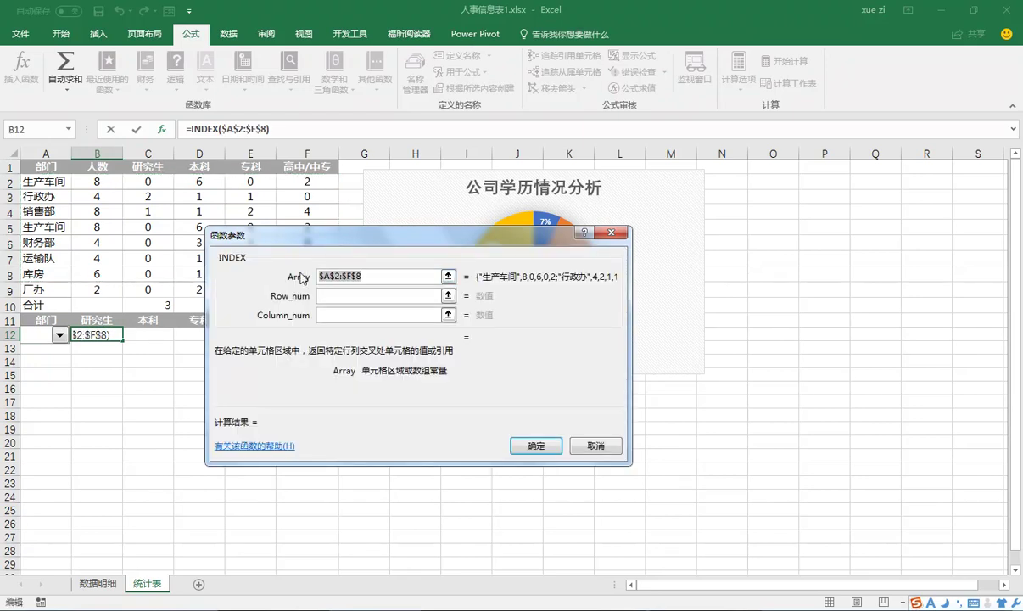
Complete the INDEX function in B12 with row number $A$12 and column number 3.
left_click(339, 296)
type("A12")
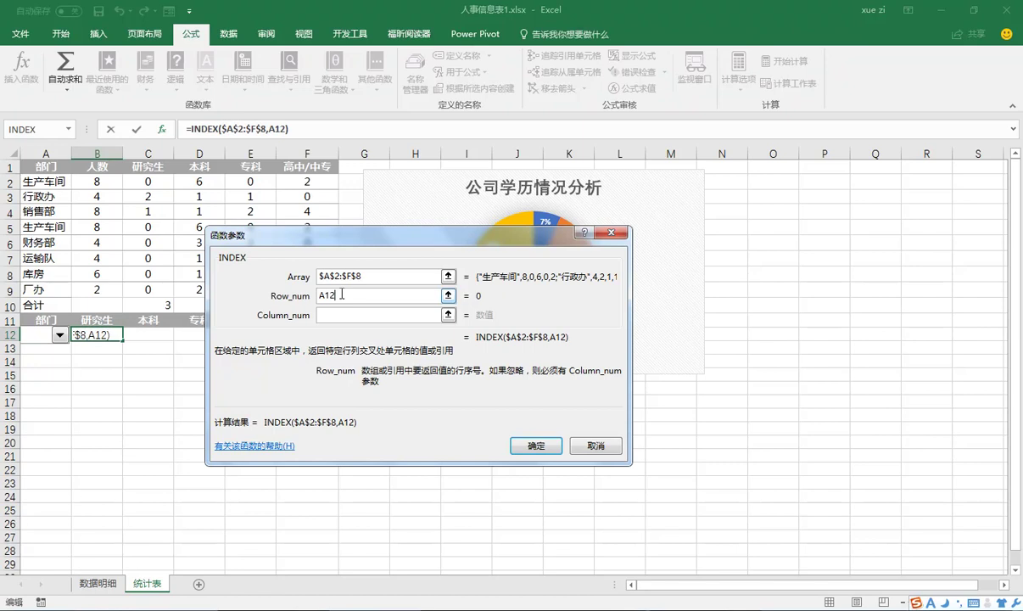
left_click_drag(342, 295, 302, 297)
key("F4")
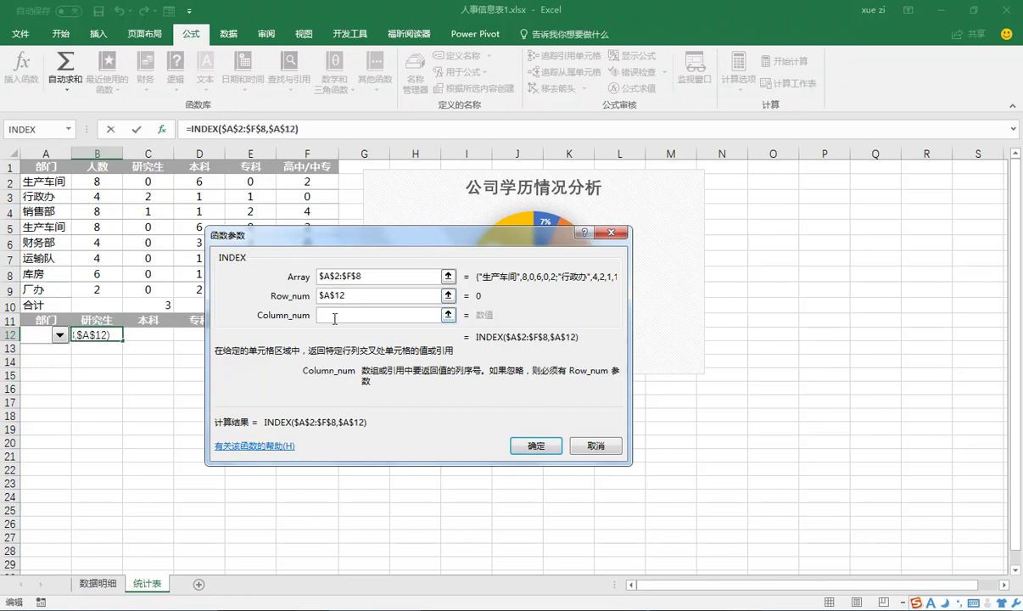
left_click(335, 316)
type("3")
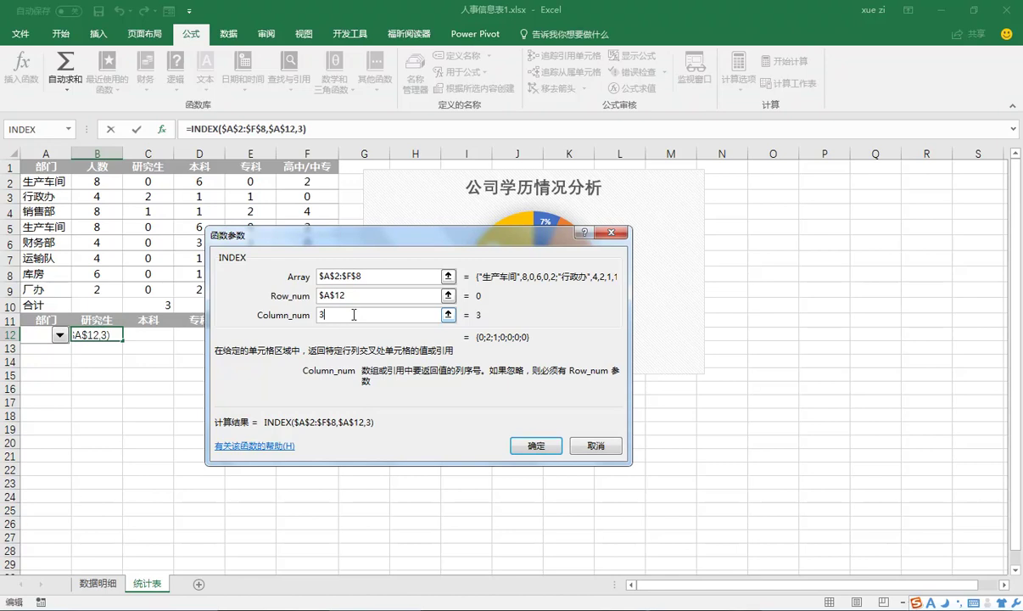
left_click(535, 446)
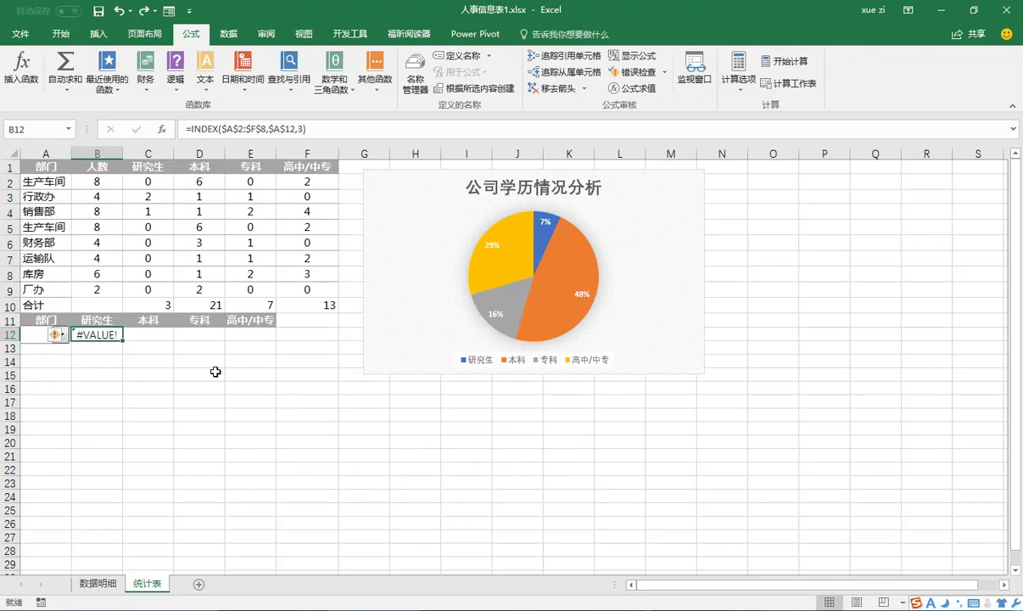
Fill the B12 formula across to E12 and change the INDEX column number in C12 to 4.
left_click_drag(123, 340, 255, 338)
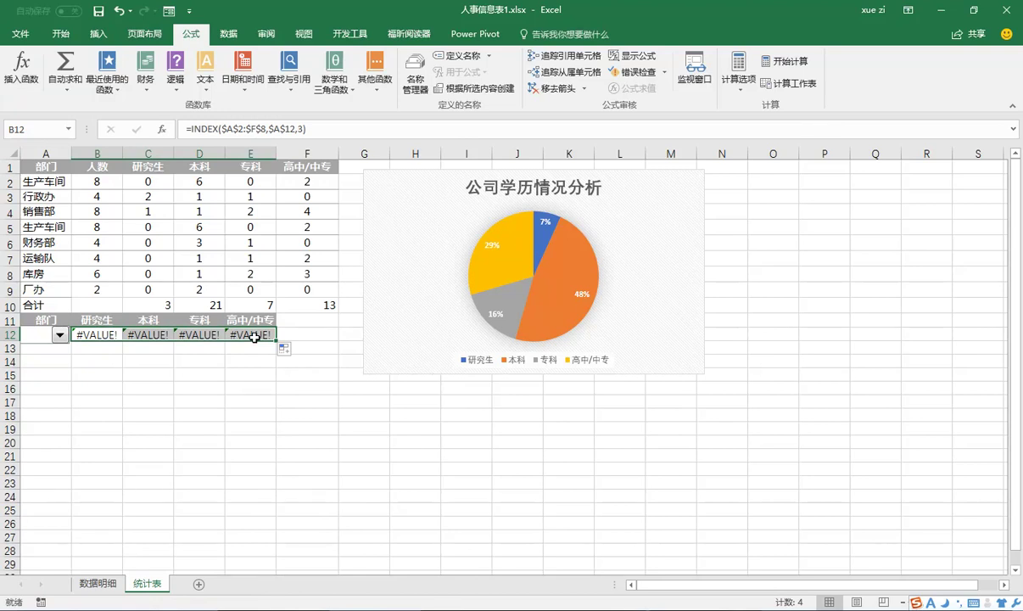
left_click(140, 333)
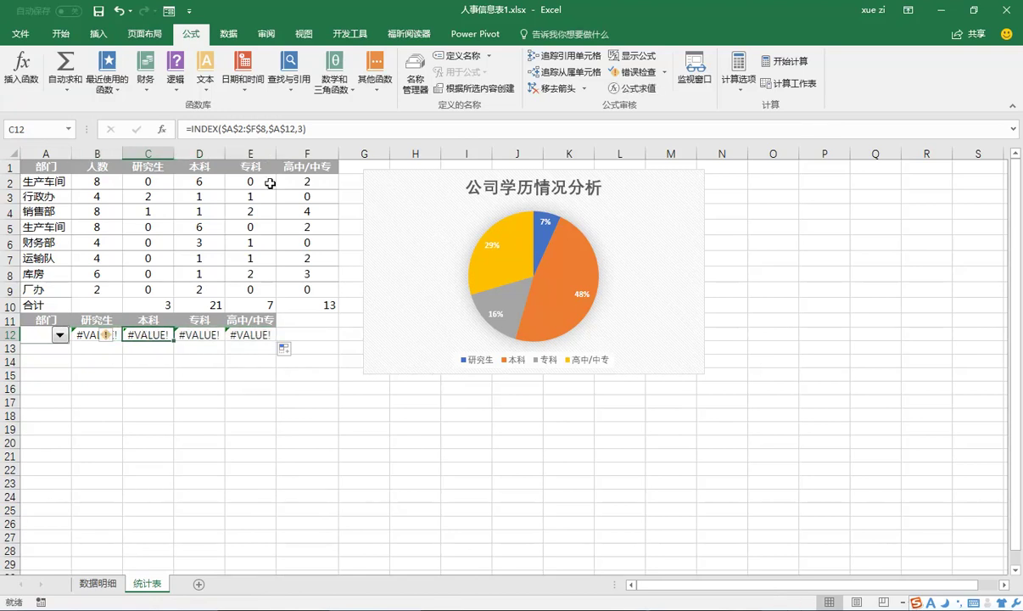
left_click(303, 129)
type("3")
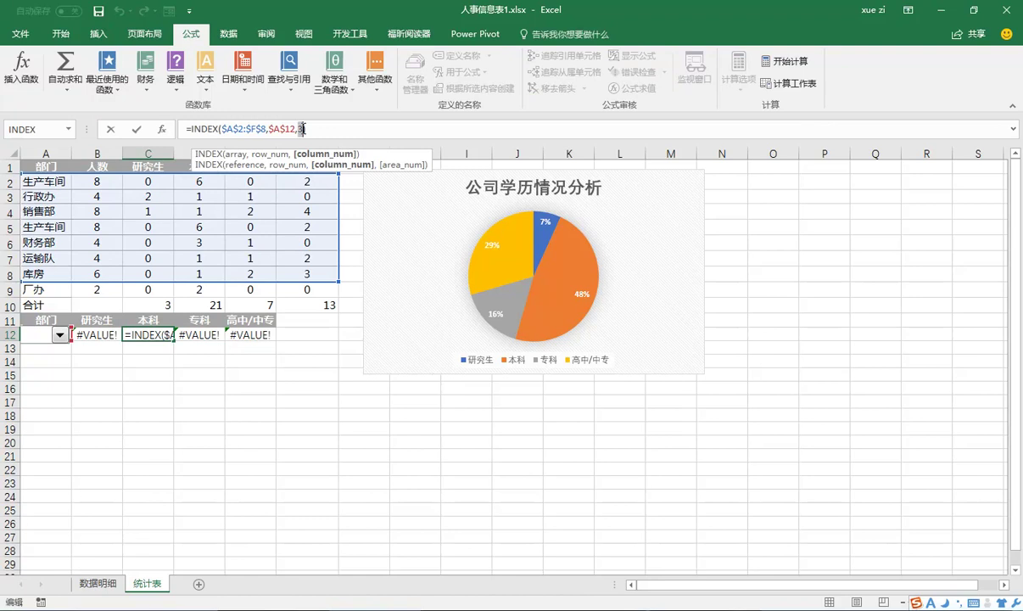
key("BackSpace")
type("4)")
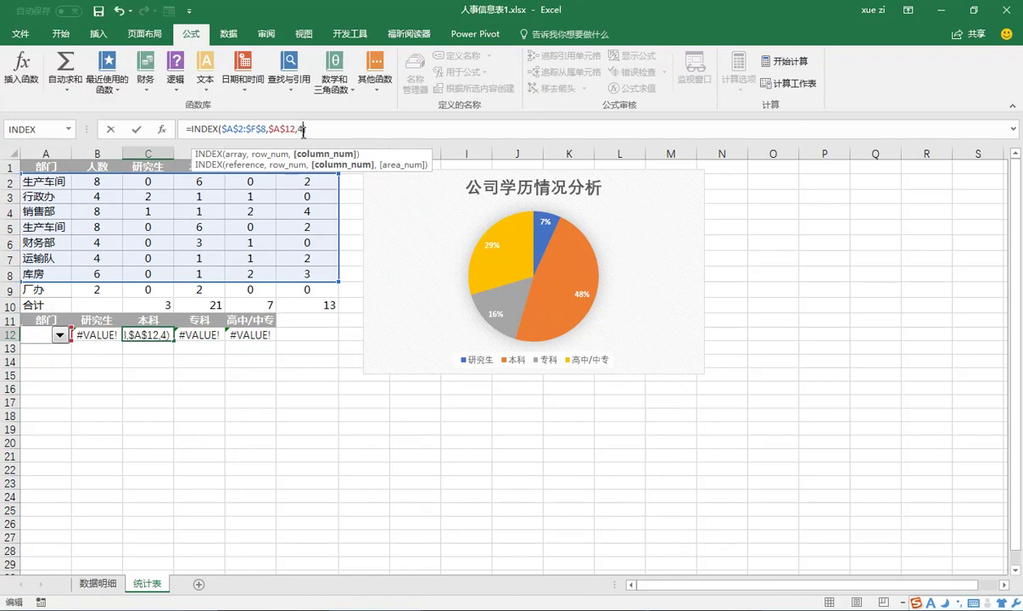
Point the INDEX formula in D12 at the table's 专科 column and set the column number in E12 to 6.
left_click(205, 335)
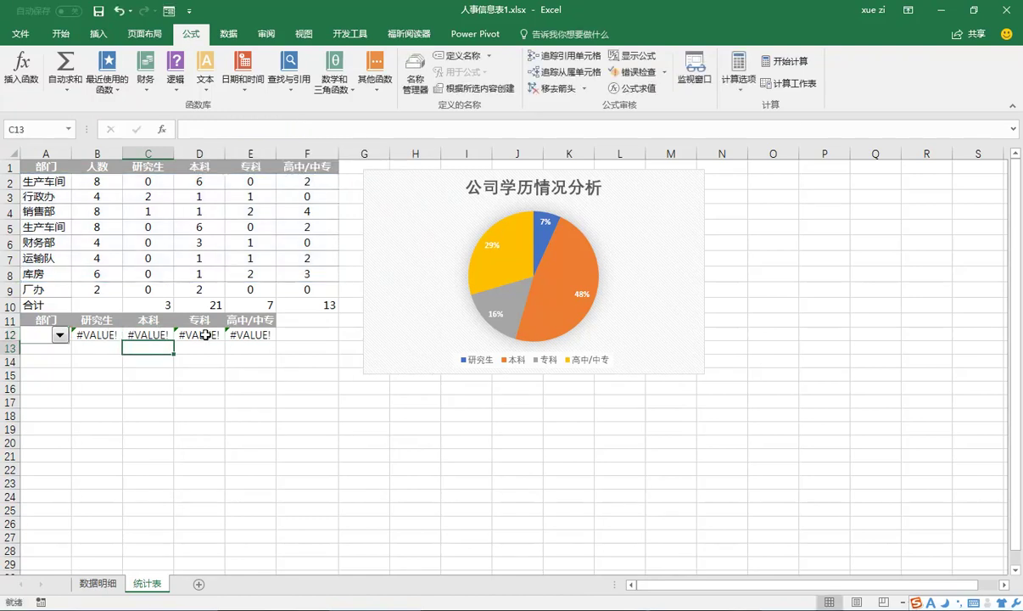
left_click(302, 129)
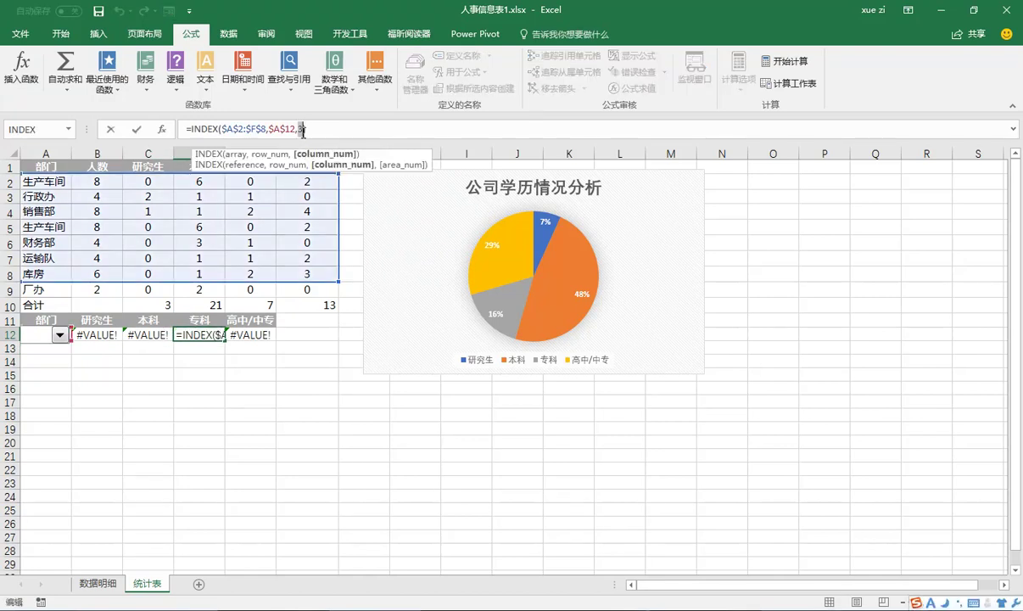
key("ctrl+Return")
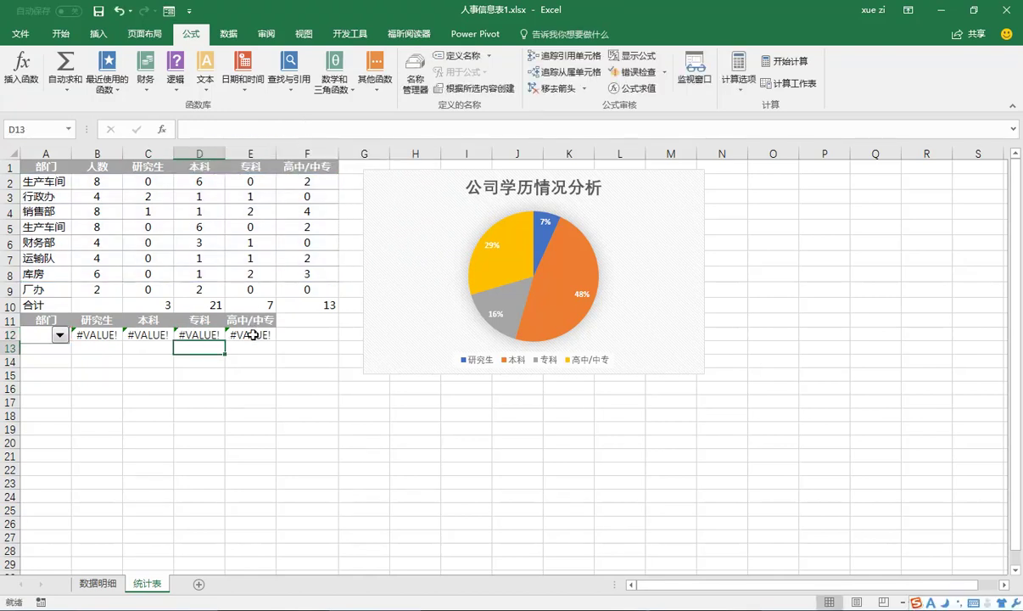
key("Right")
left_click(302, 128)
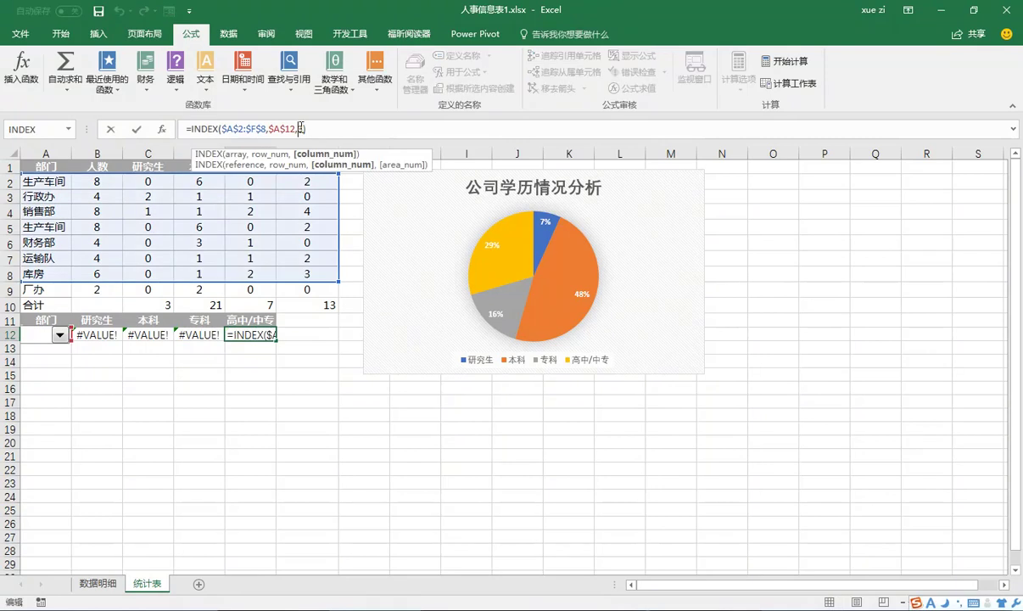
key("BackSpace")
type("3")
type(")")
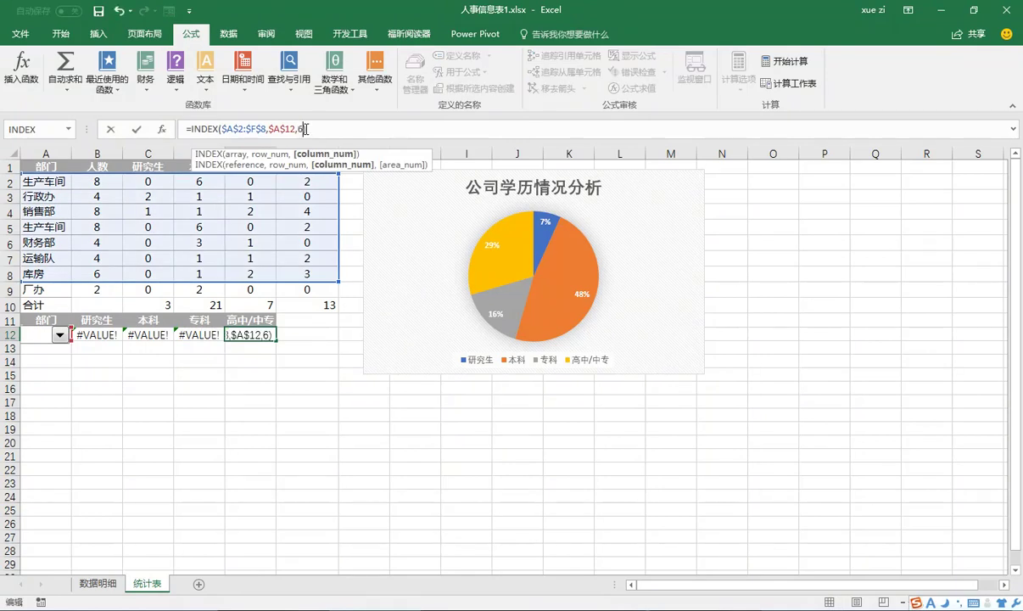
key("Return")
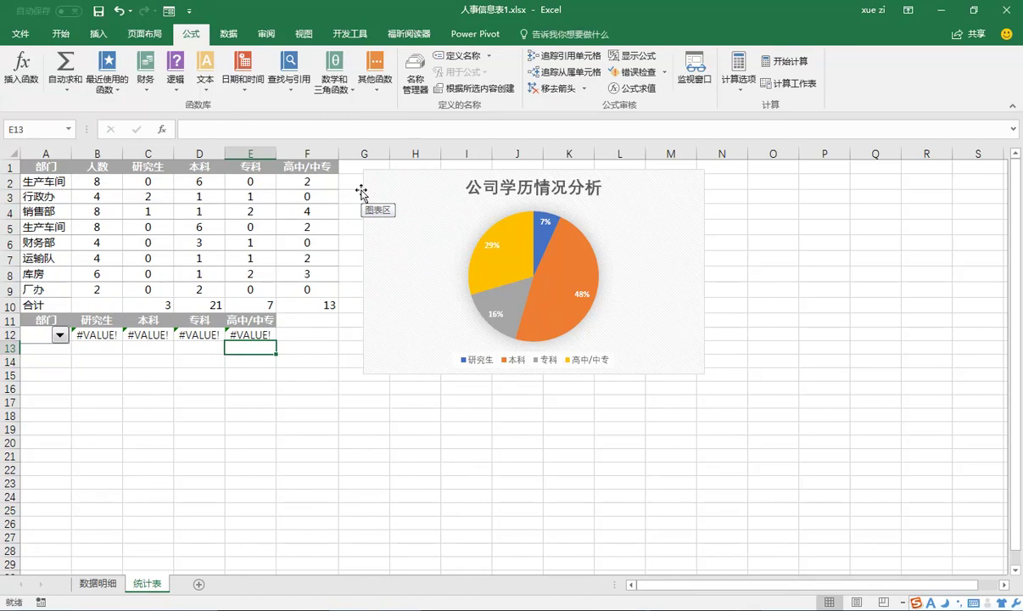
Choose 行政办 in the department combo box and insert a 2-D pie chart from B11:E12.
left_click(60, 335)
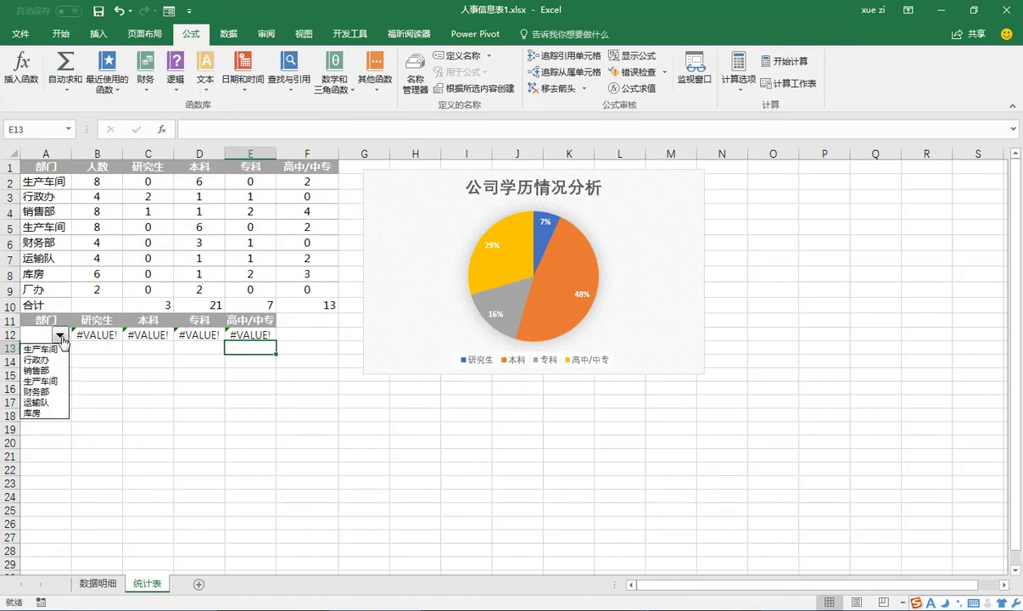
left_click(36, 360)
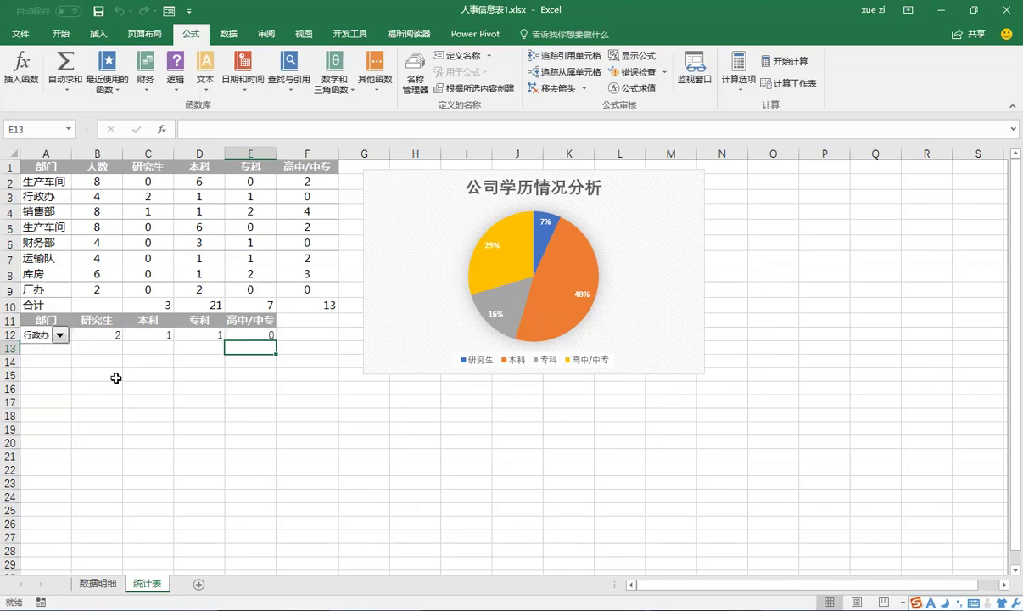
left_click_drag(95, 321, 235, 334)
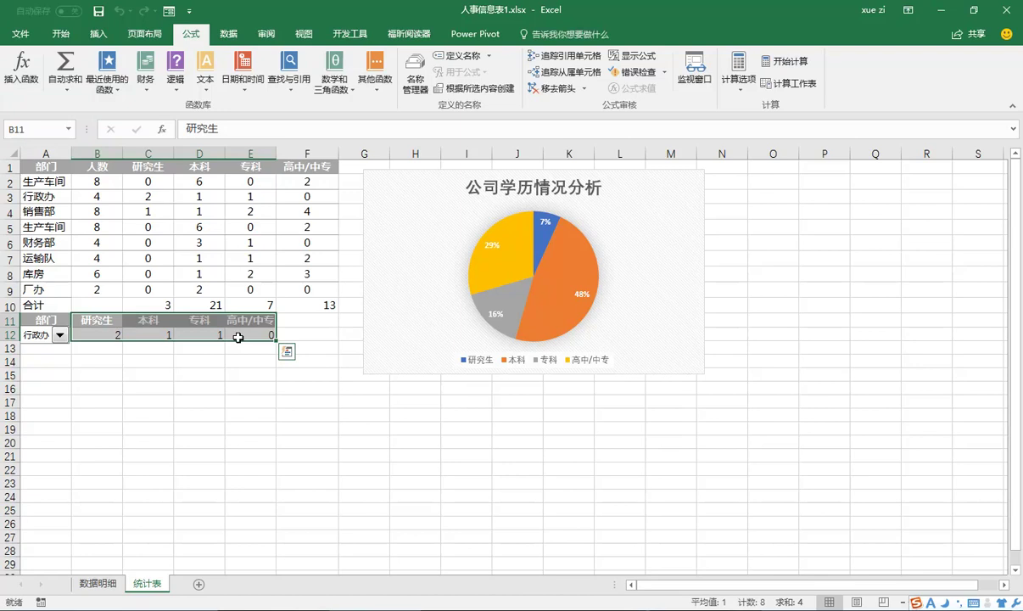
left_click(108, 35)
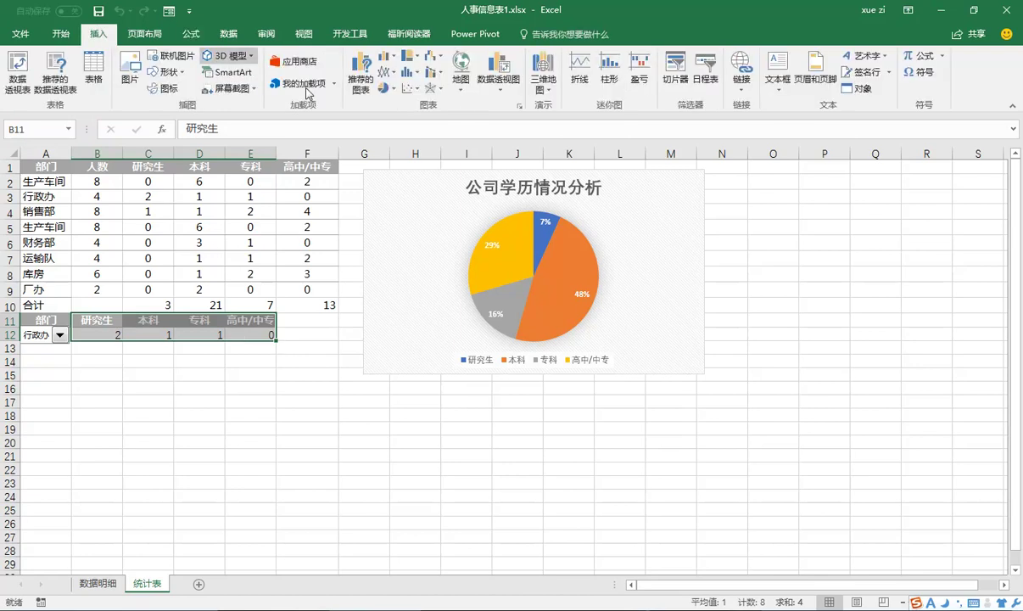
left_click(392, 89)
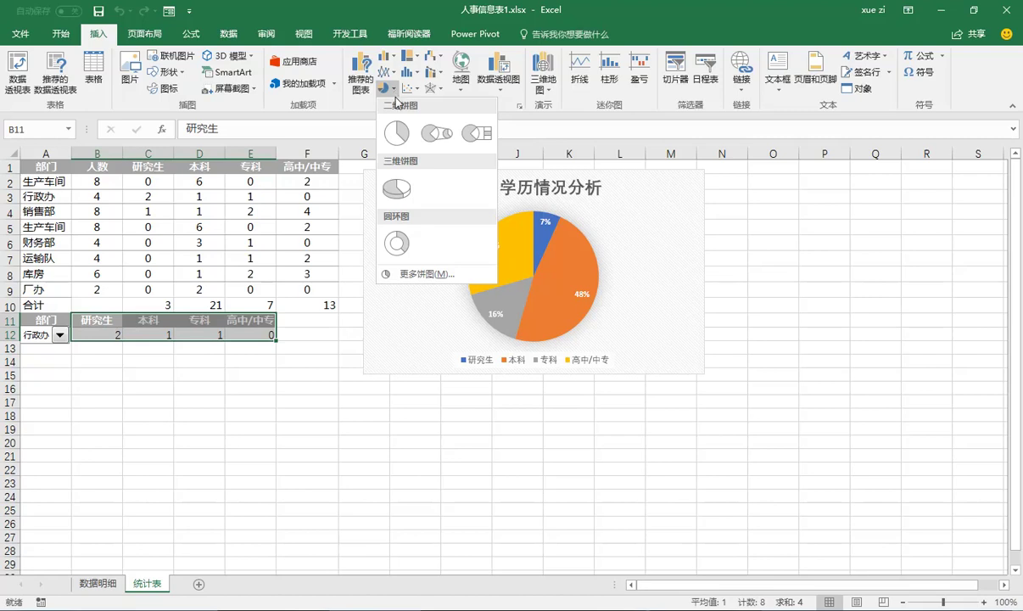
left_click(396, 132)
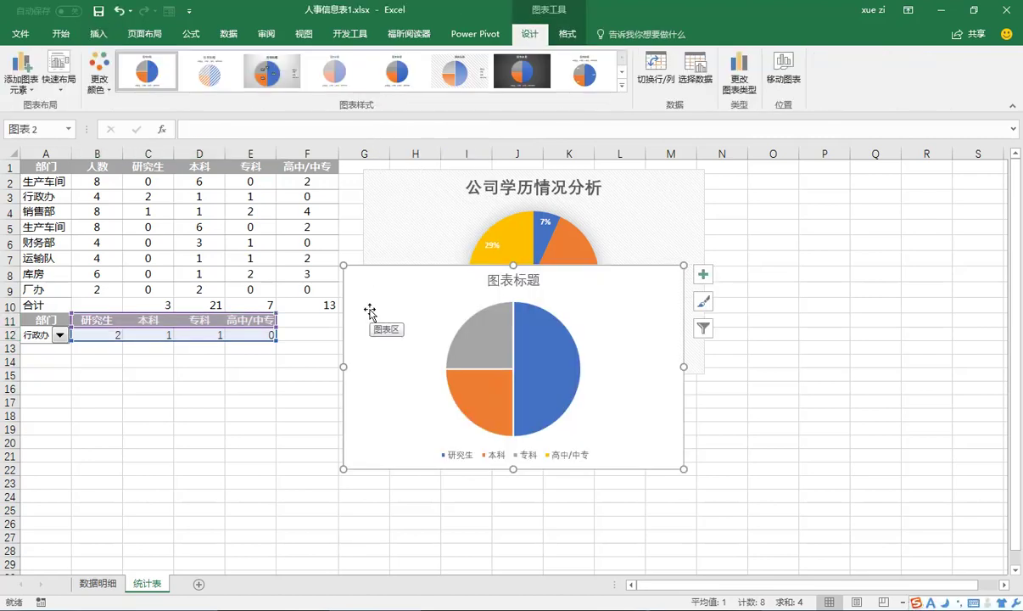
Move the department pie chart below row 13, apply the layout with category and percentage labels, and apply the fifth chart style.
left_click_drag(413, 272, 58, 366)
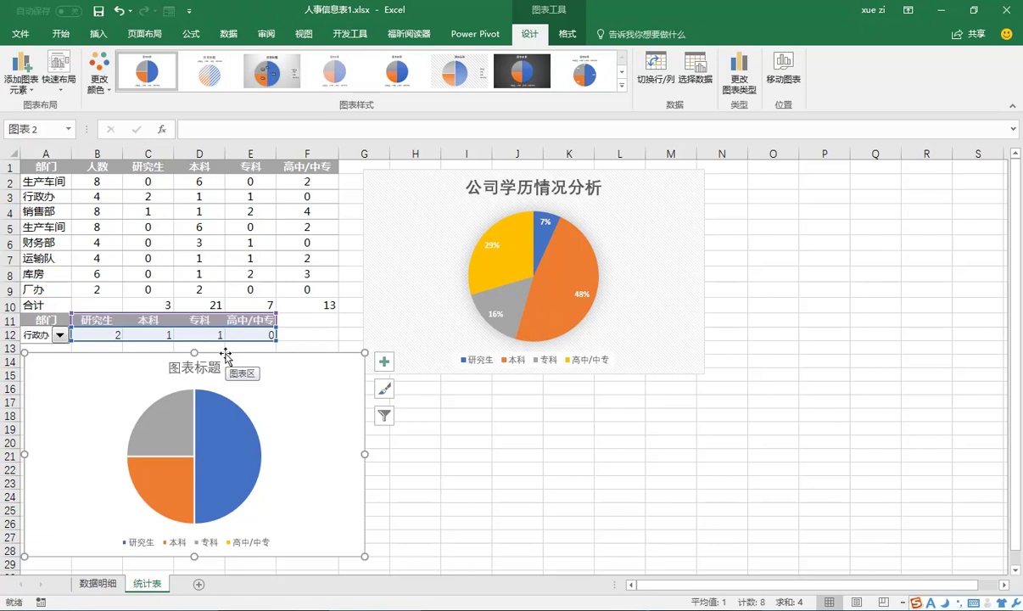
left_click(65, 85)
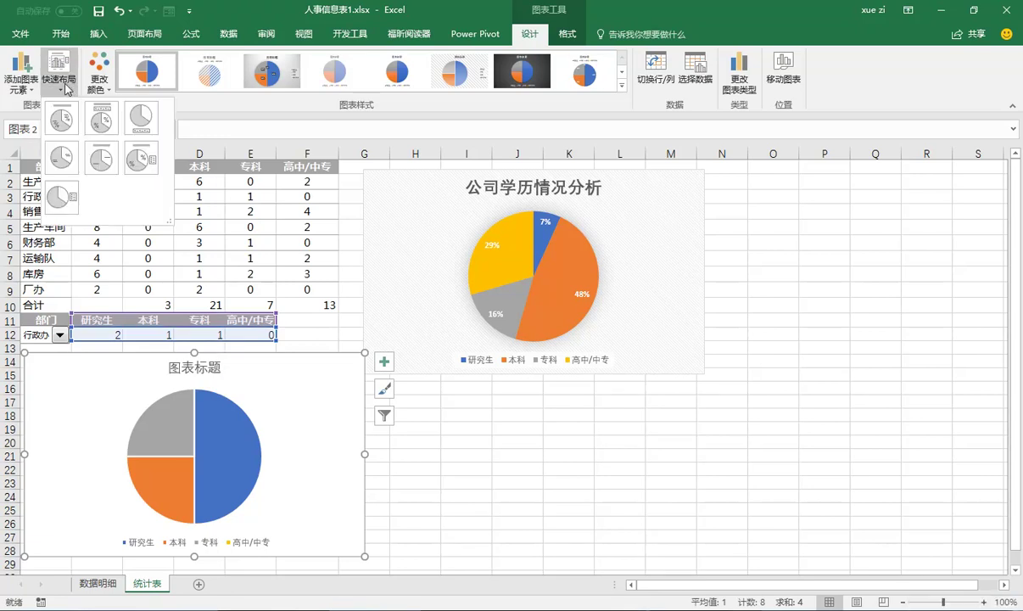
left_click(61, 126)
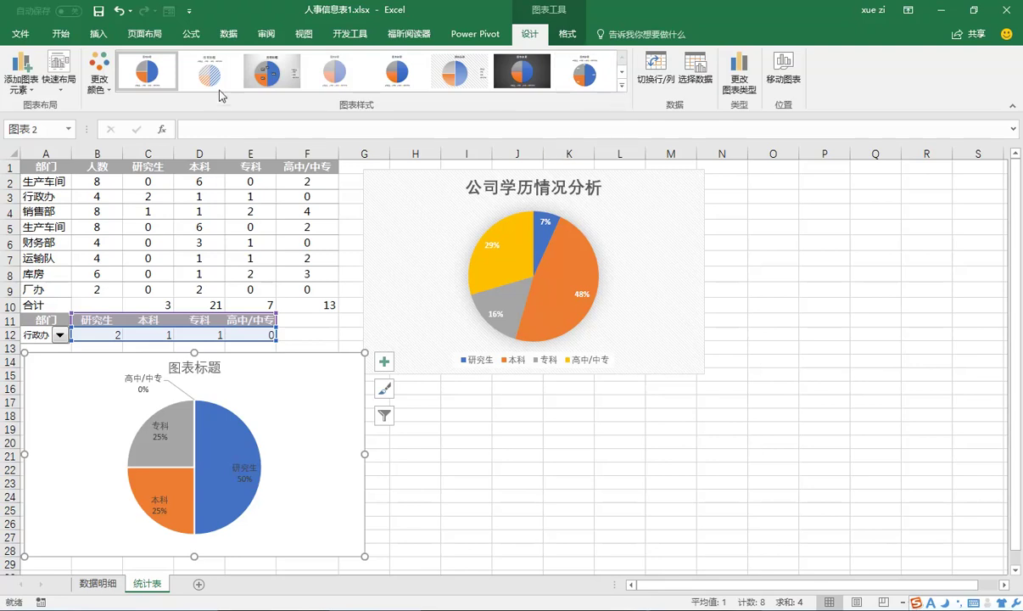
left_click(363, 73)
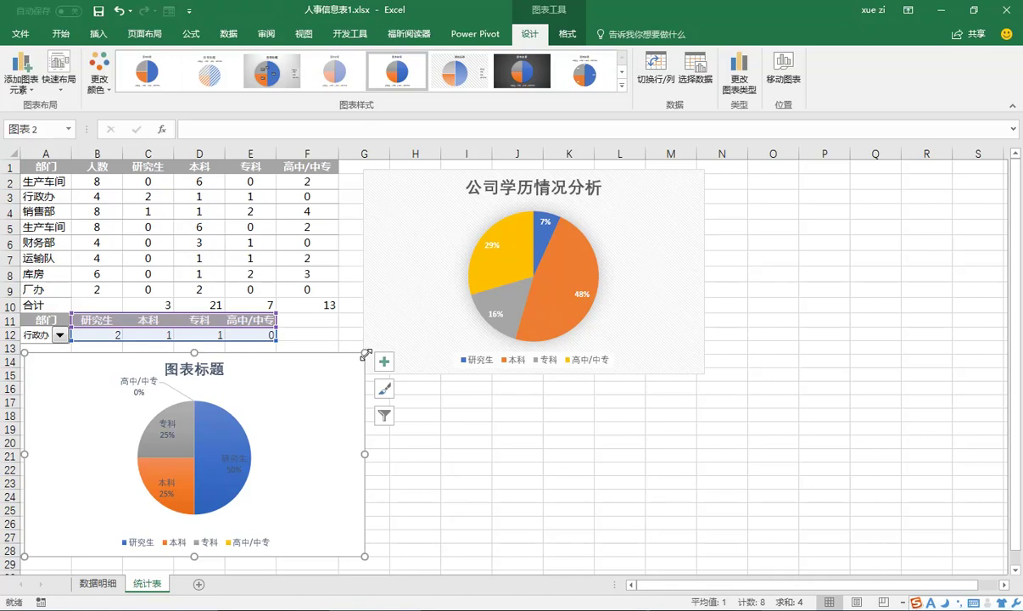
Title the department pie chart 部门学历情况分析 and choose 销售部 in the department combo box.
double_click(194, 365)
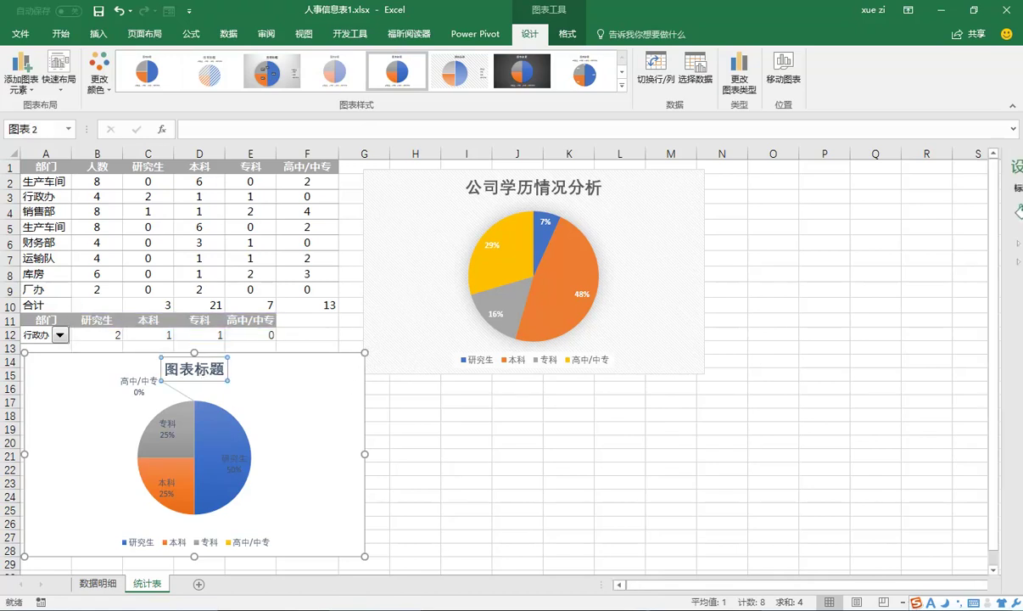
double_click(229, 371)
key("BackSpace")
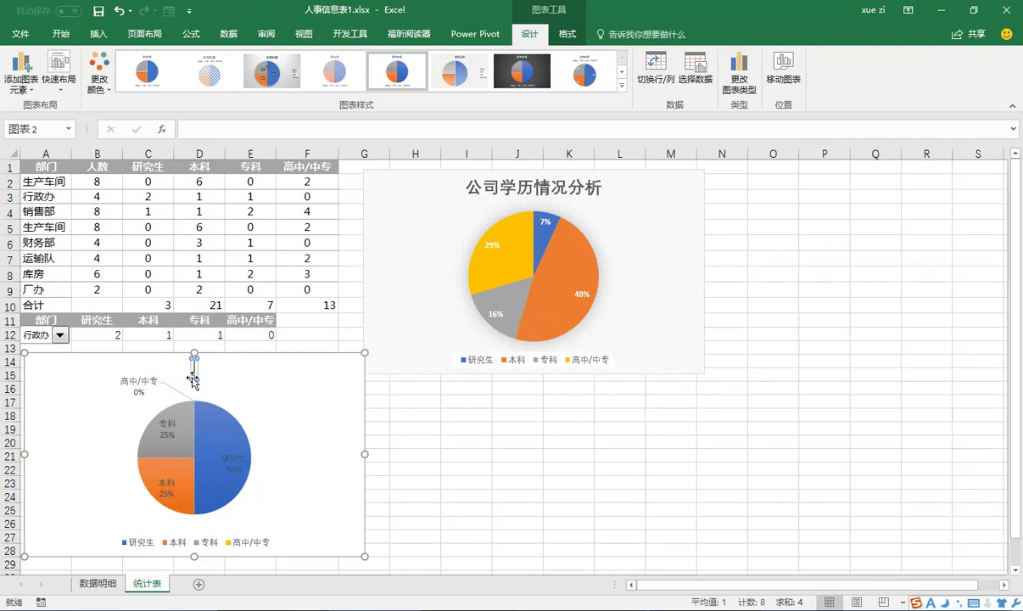
type("bumen")
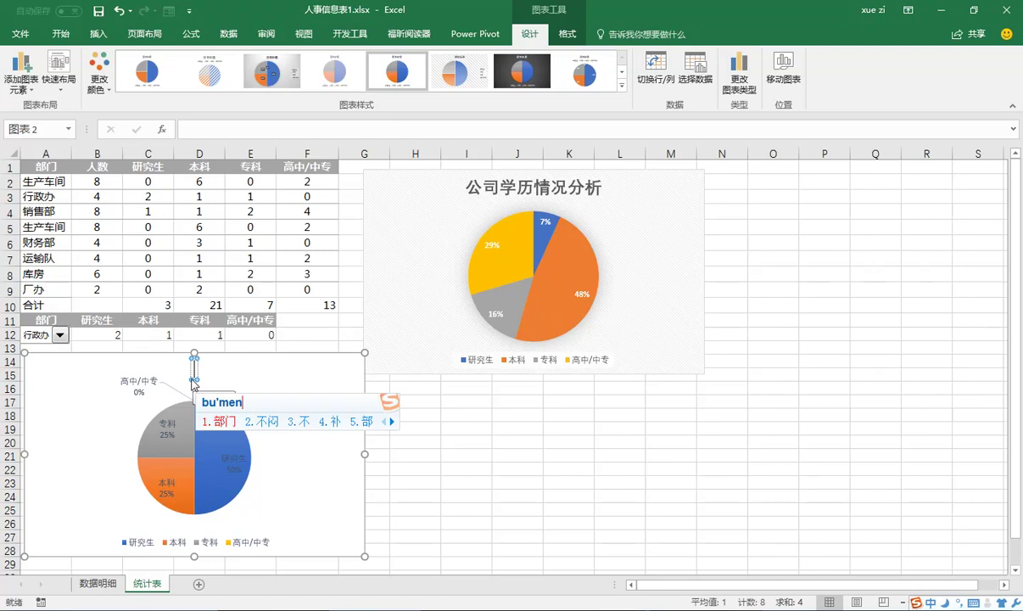
key("space")
type("xueli")
key("space")
type("qing'k'fen'xi")
key("space")
left_click(191, 380)
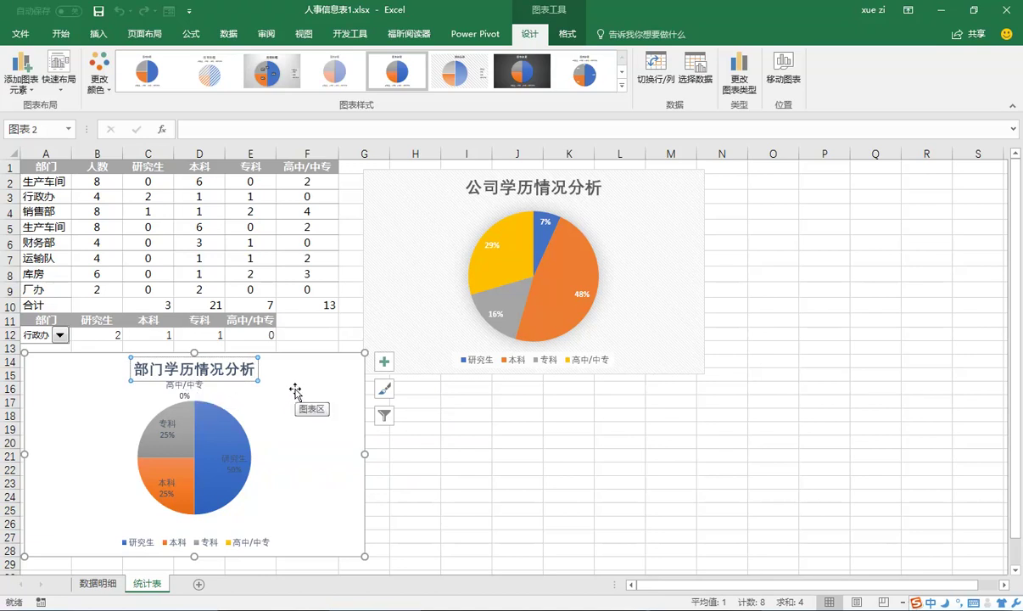
left_click(59, 334)
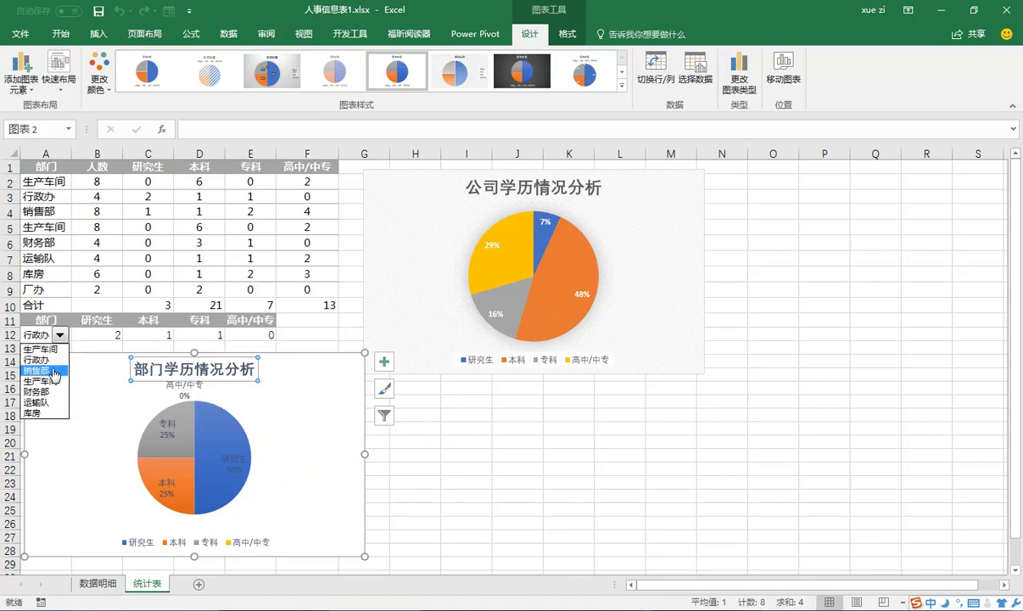
left_click(55, 371)
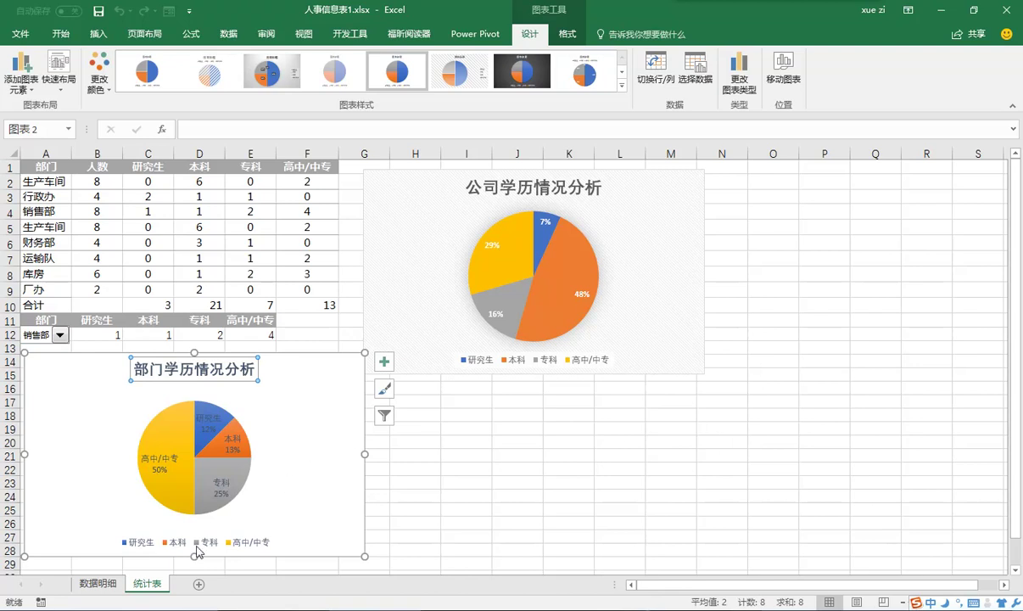
Create a pivot table on a new worksheet from the range $A$1:$L$37 of the 数据明细 sheet.
left_click(97, 584)
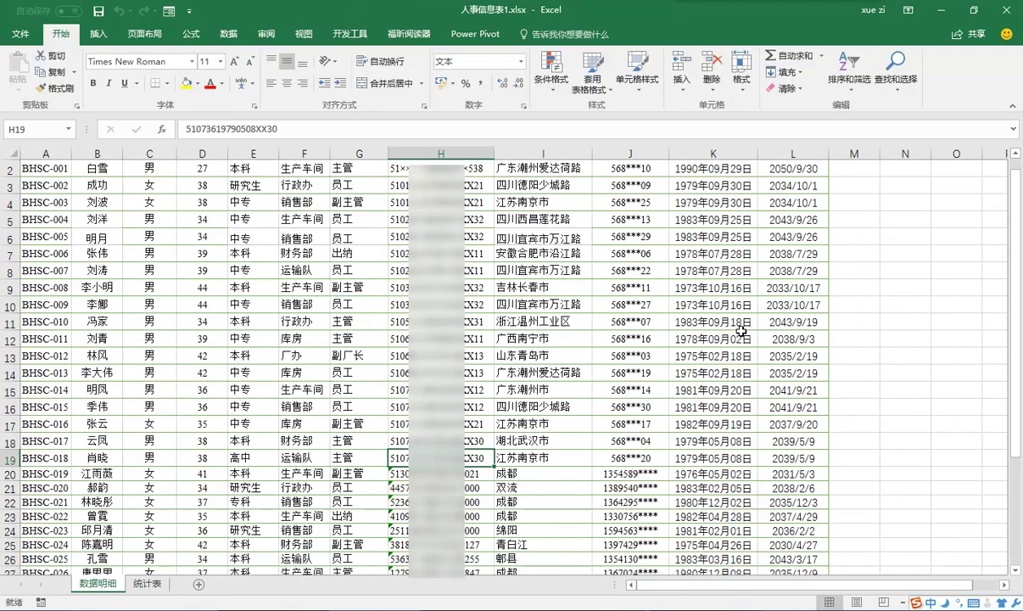
left_click(285, 285)
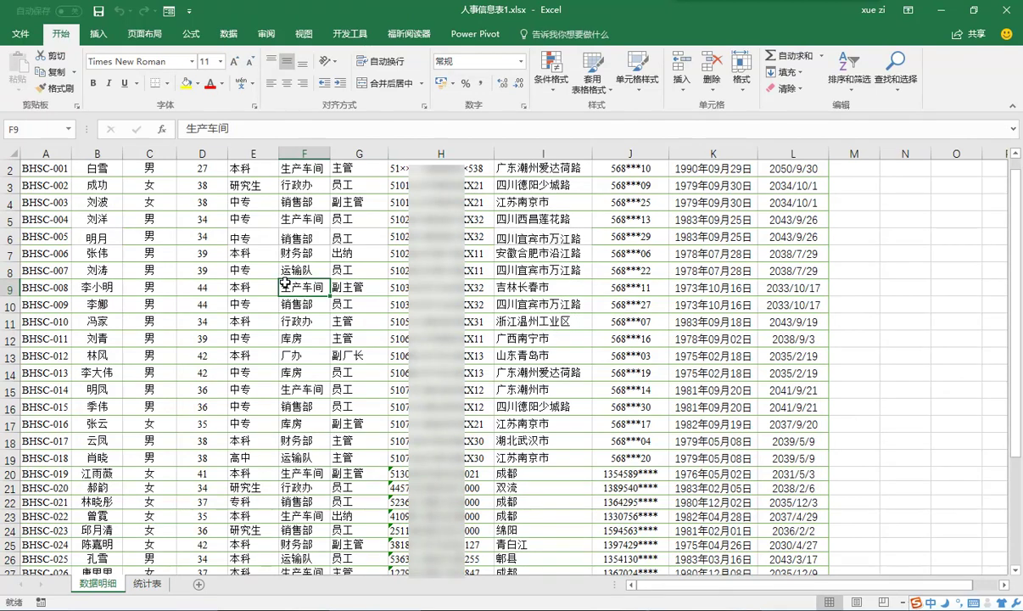
left_click(106, 37)
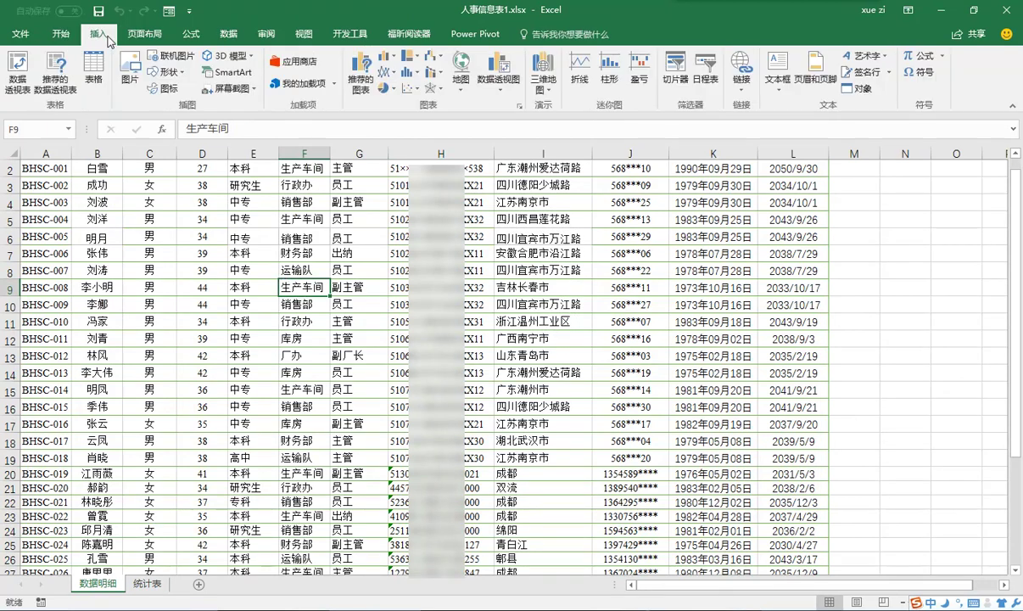
left_click(17, 72)
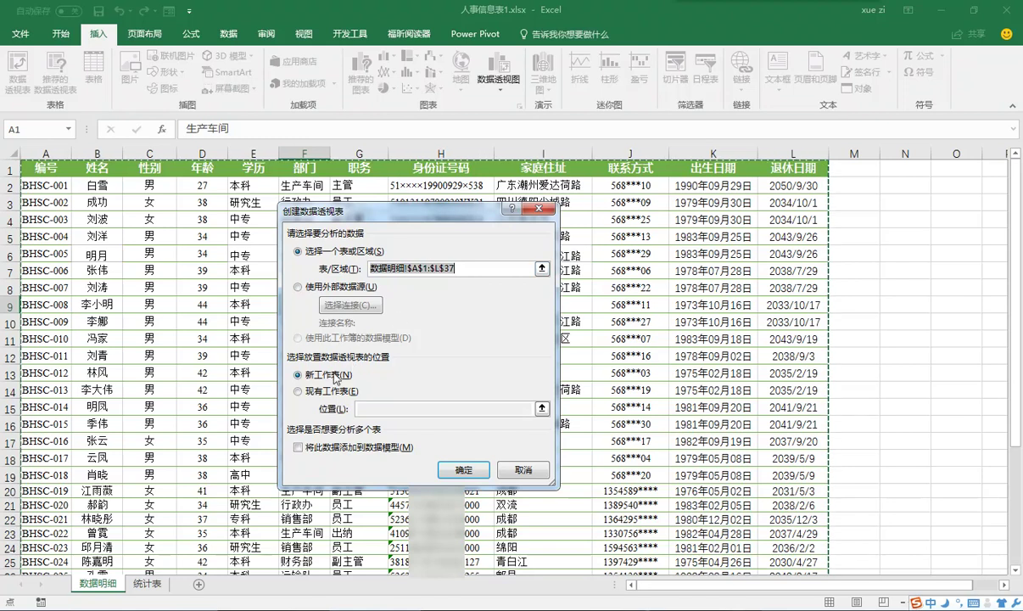
left_click(315, 392)
left_click(325, 375)
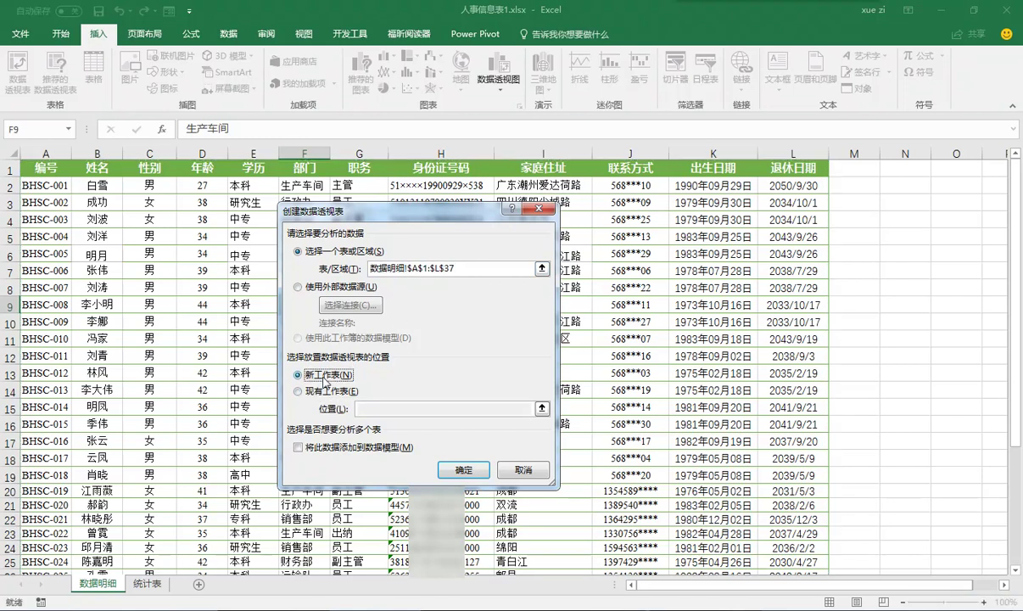
left_click(463, 470)
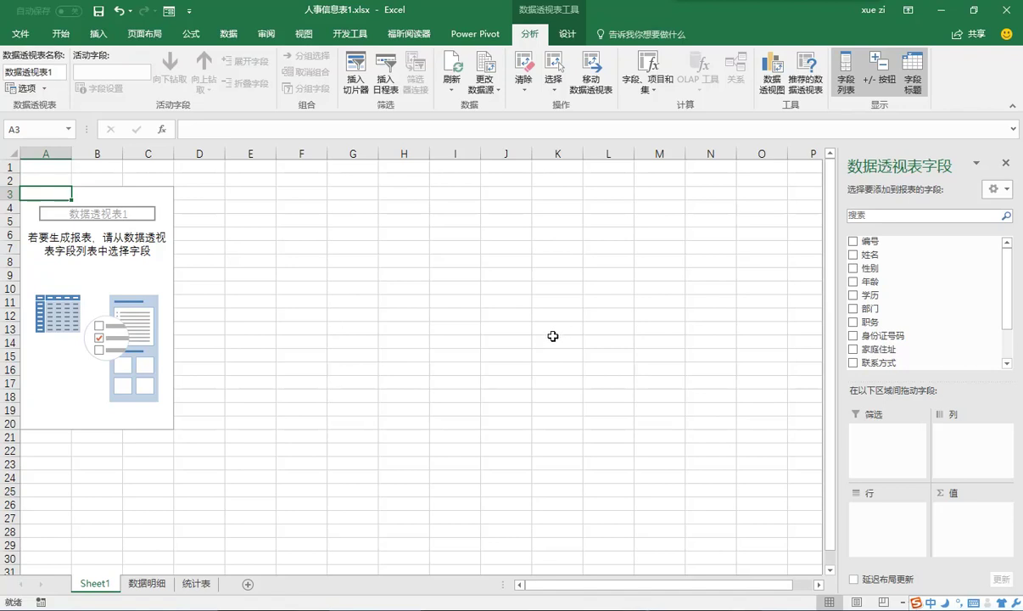
Add 部门 and 姓名 as pivot table rows and place 年龄 in the values area three times.
left_click(854, 308)
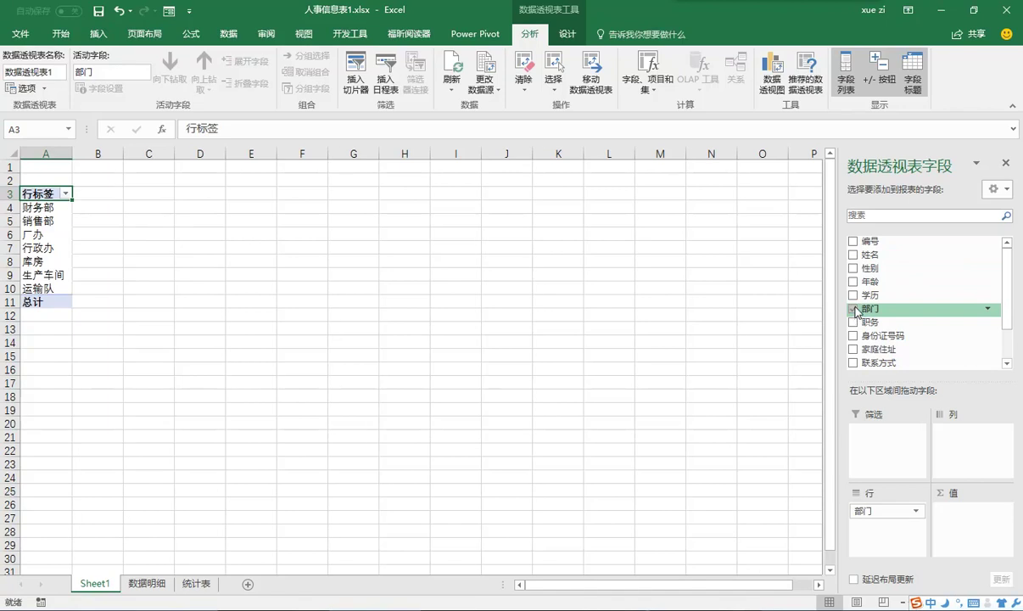
left_click(854, 255)
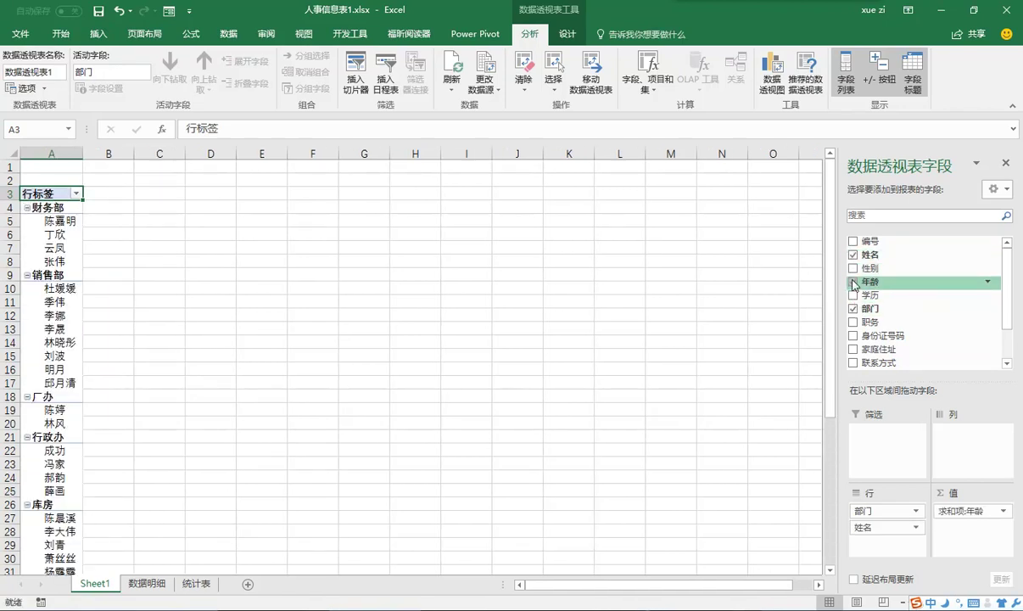
left_click(853, 282)
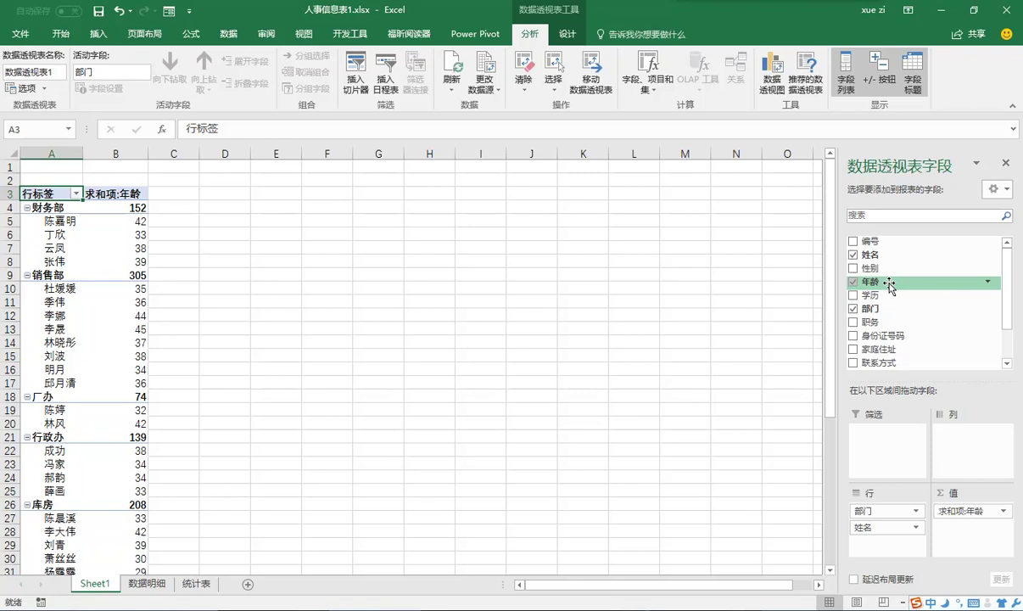
left_click_drag(889, 285, 957, 538)
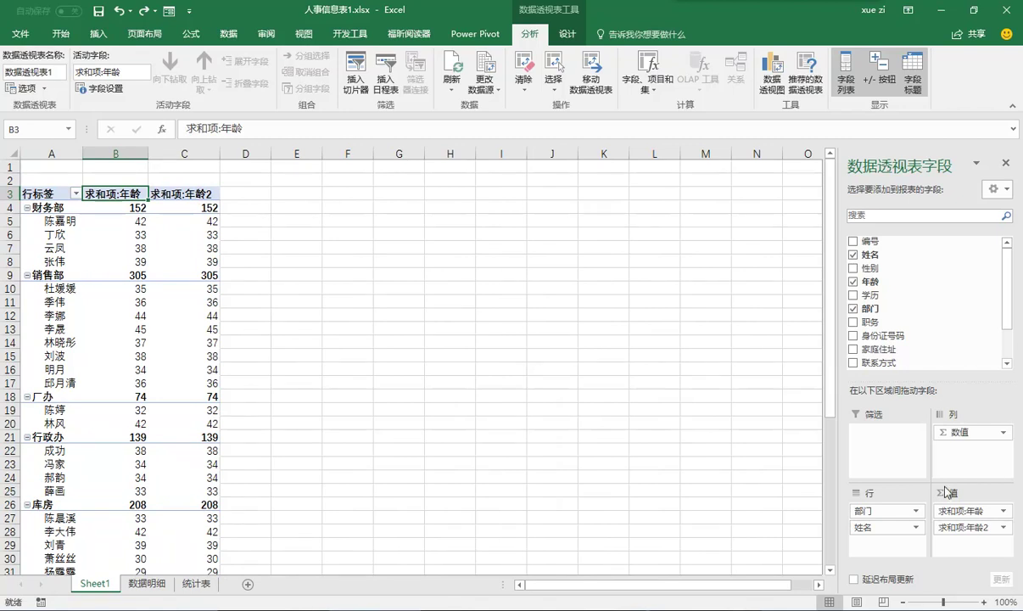
left_click_drag(893, 287, 969, 548)
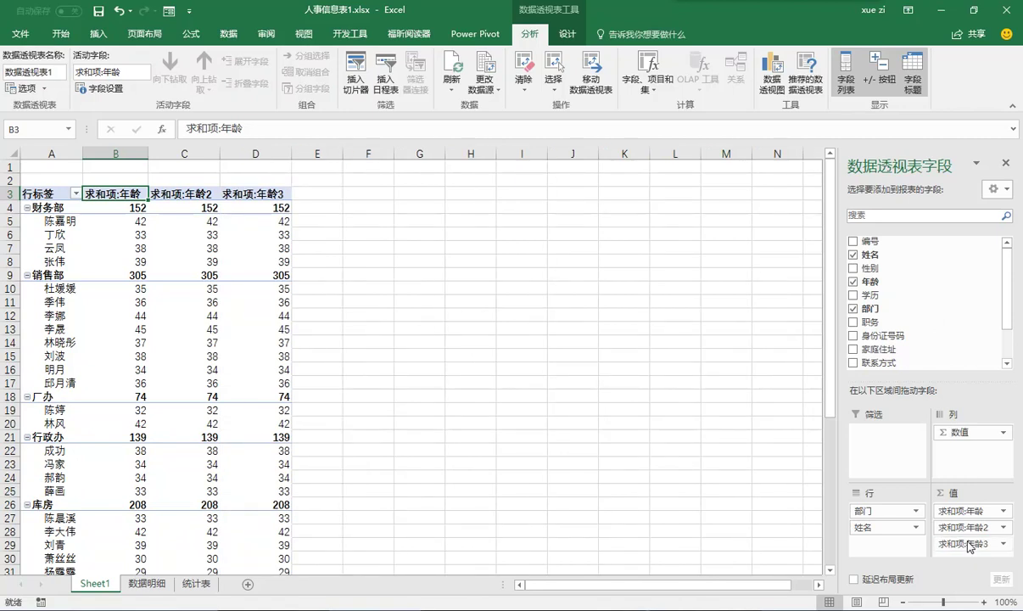
Summarize the first 年龄 value column by 最大值 and the second one by 最小值.
right_click(128, 195)
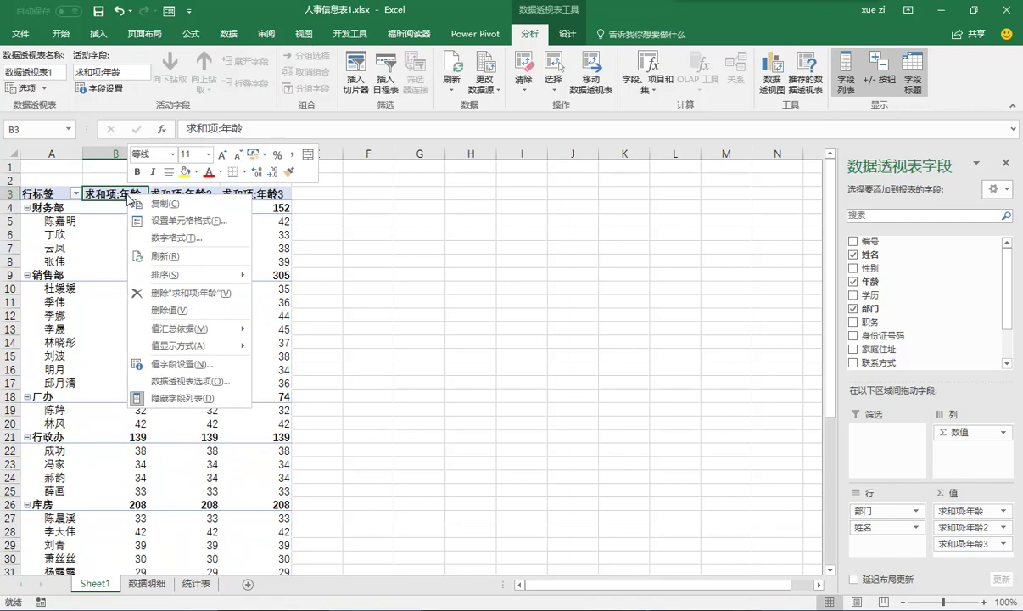
mouse_move(199, 329)
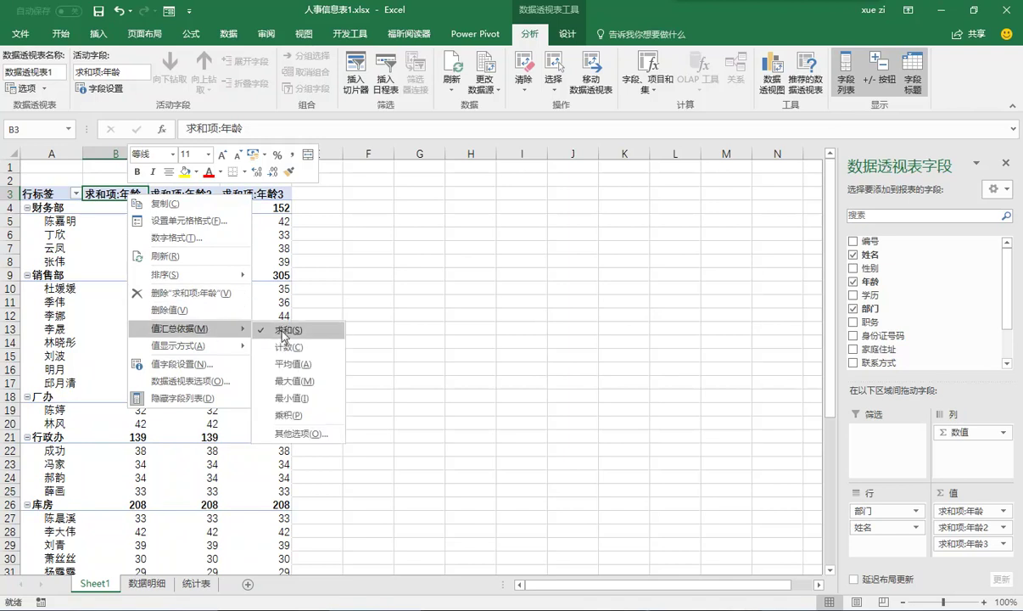
left_click(297, 381)
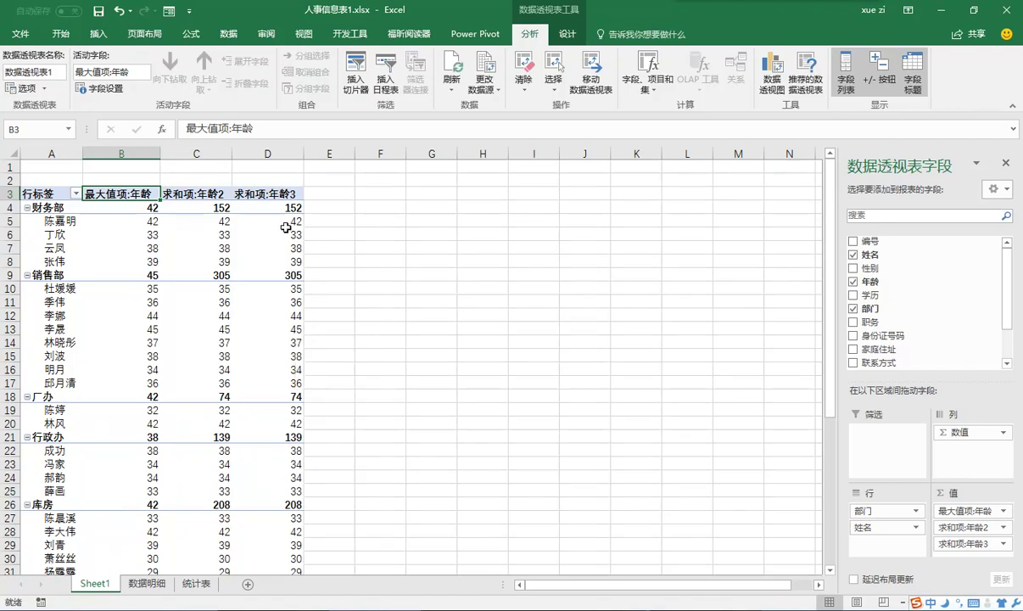
right_click(211, 198)
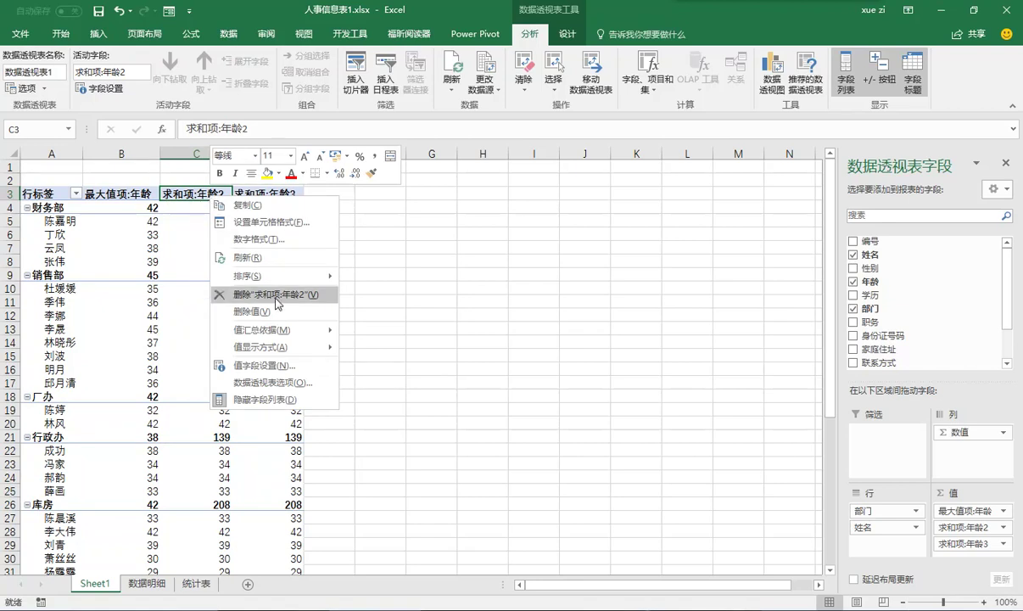
mouse_move(292, 330)
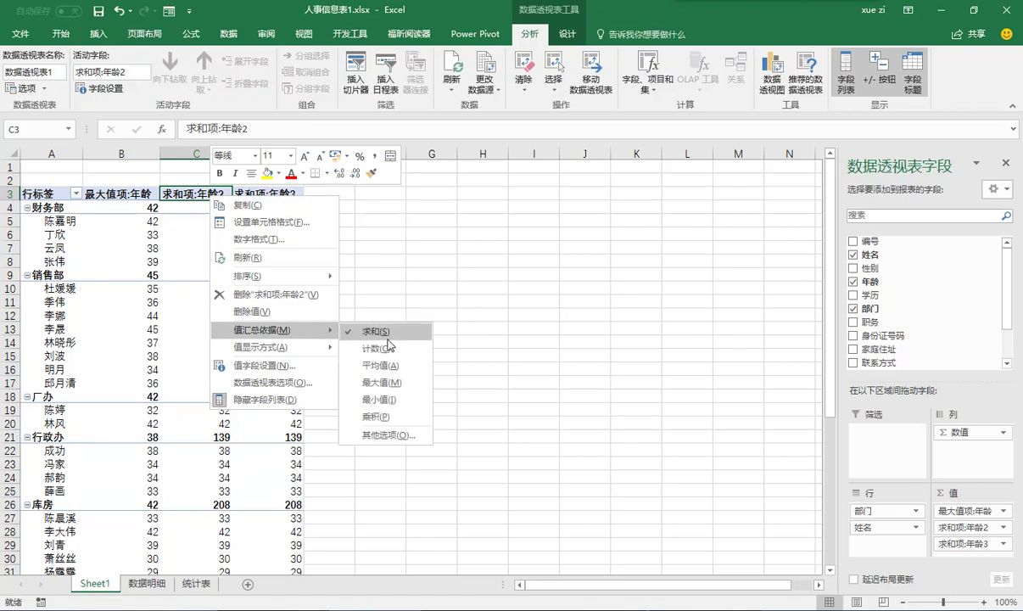
left_click(389, 399)
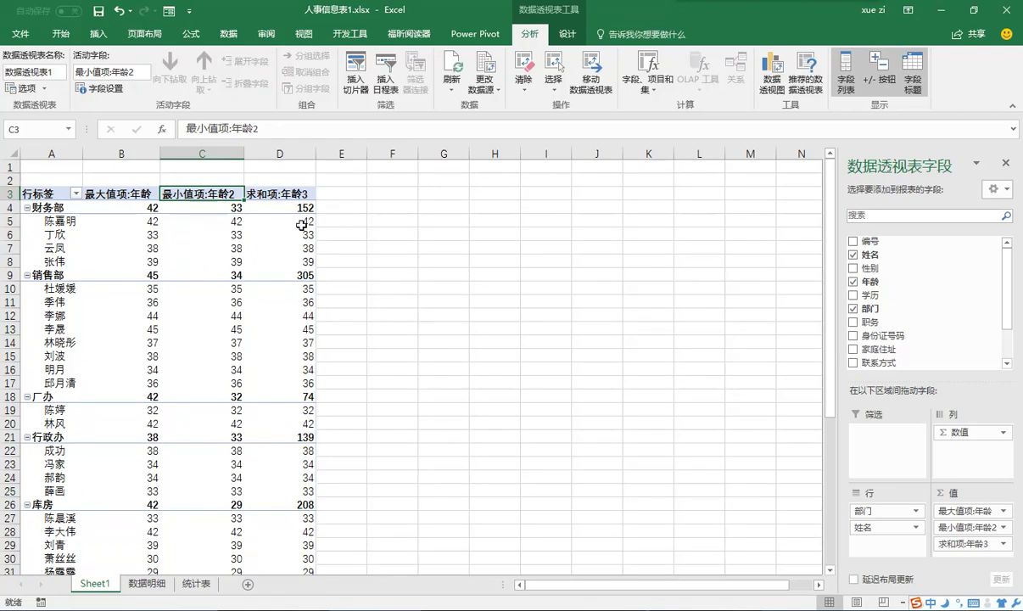
Summarize the third 年龄 value column in the pivot table by 平均值.
right_click(286, 201)
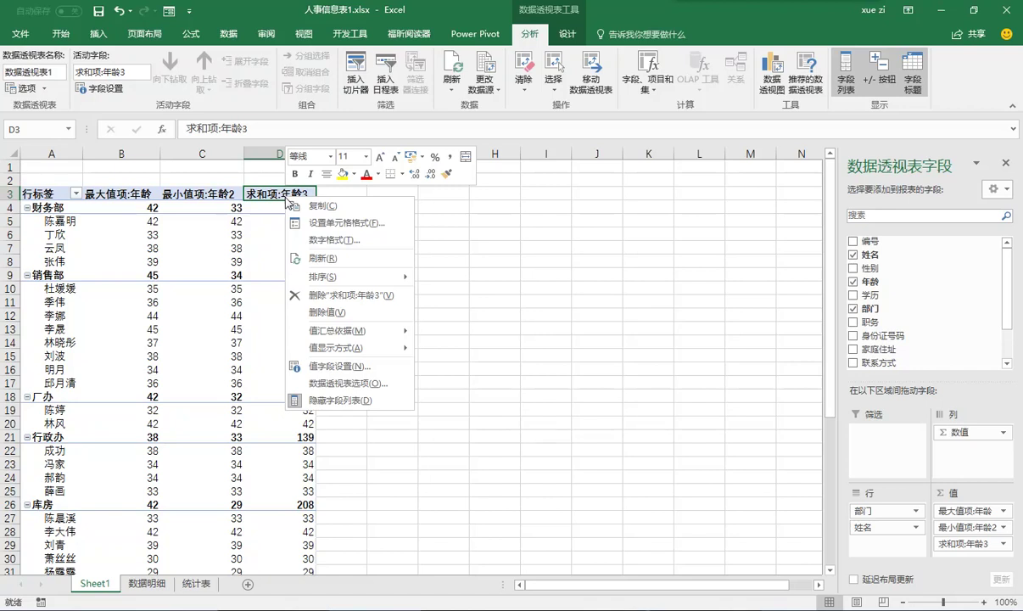
mouse_move(366, 336)
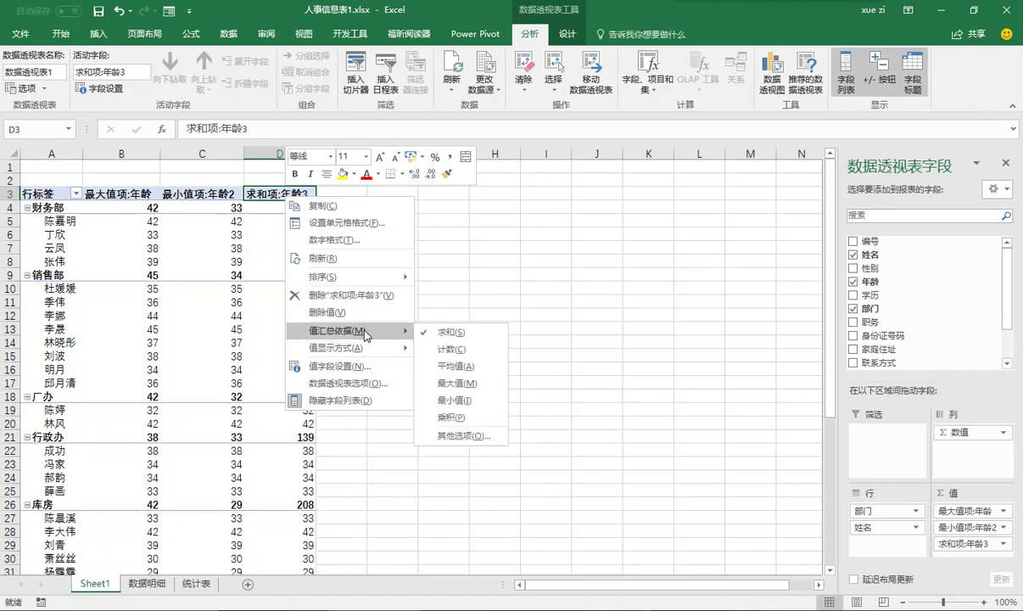
left_click(458, 366)
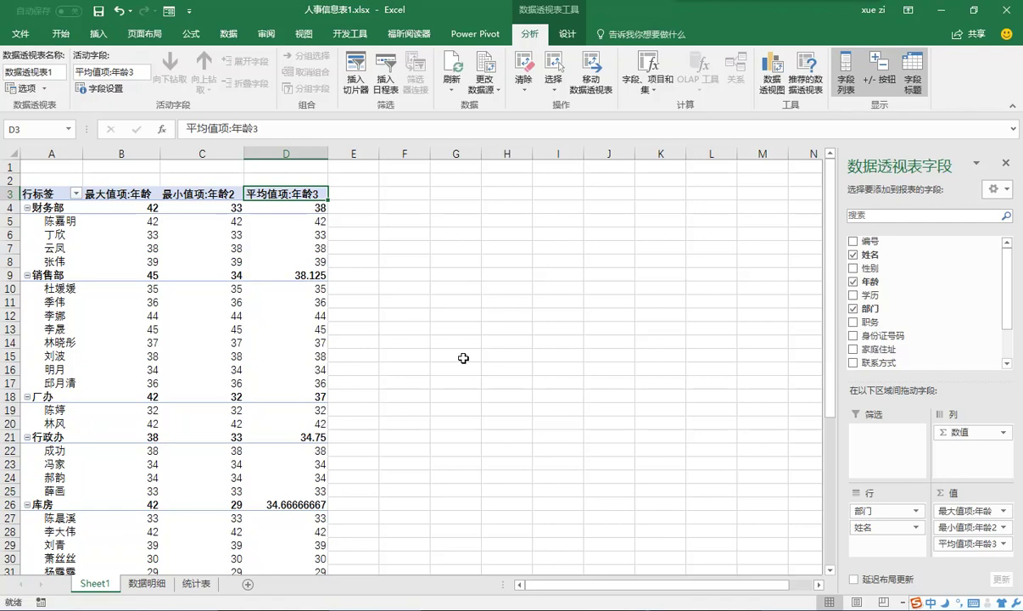
Collapse the entire 部门 field so the pivot table lists only departments without employee names.
right_click(68, 213)
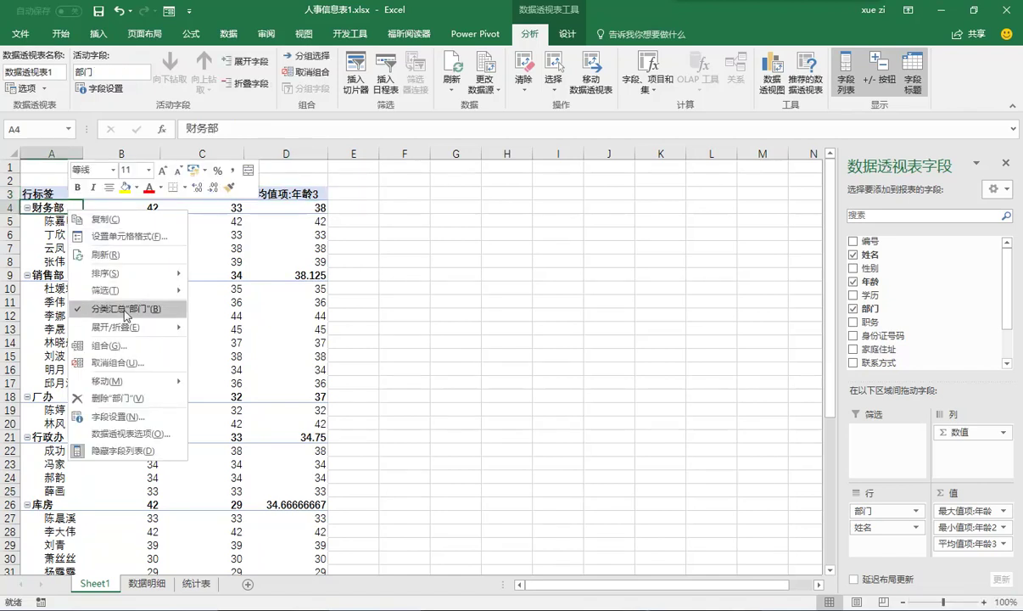
mouse_move(181, 331)
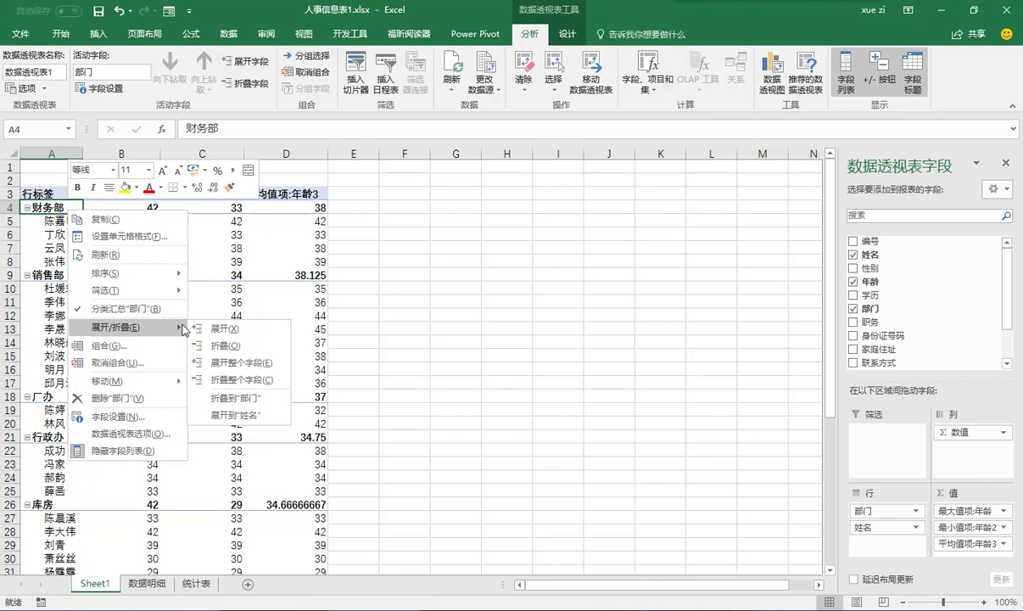
left_click(244, 379)
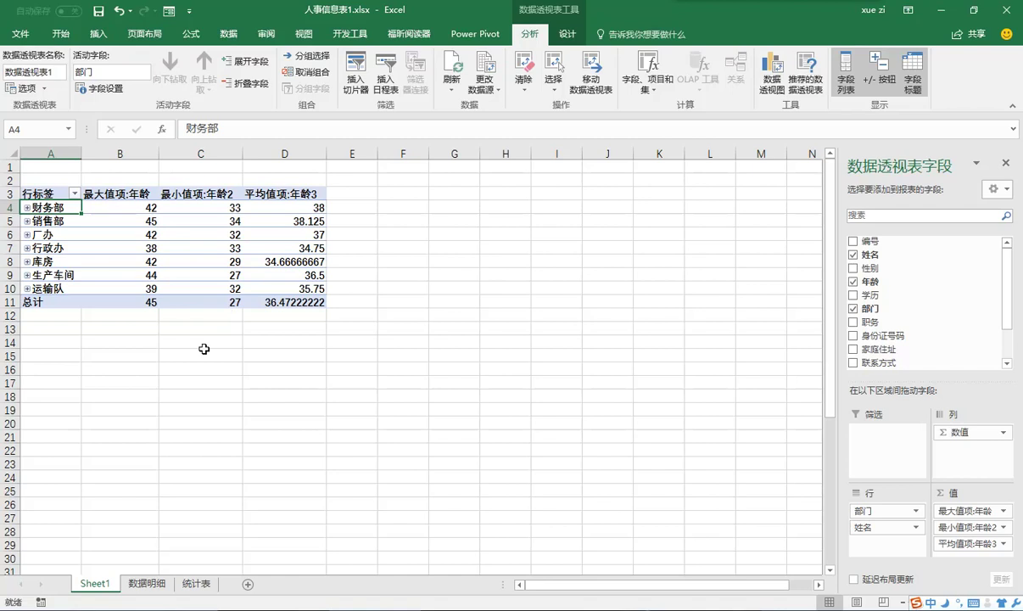
Insert a clustered column (簇状柱形图) pivot chart based on the department age pivot table.
mouse_move(96, 235)
left_click(771, 72)
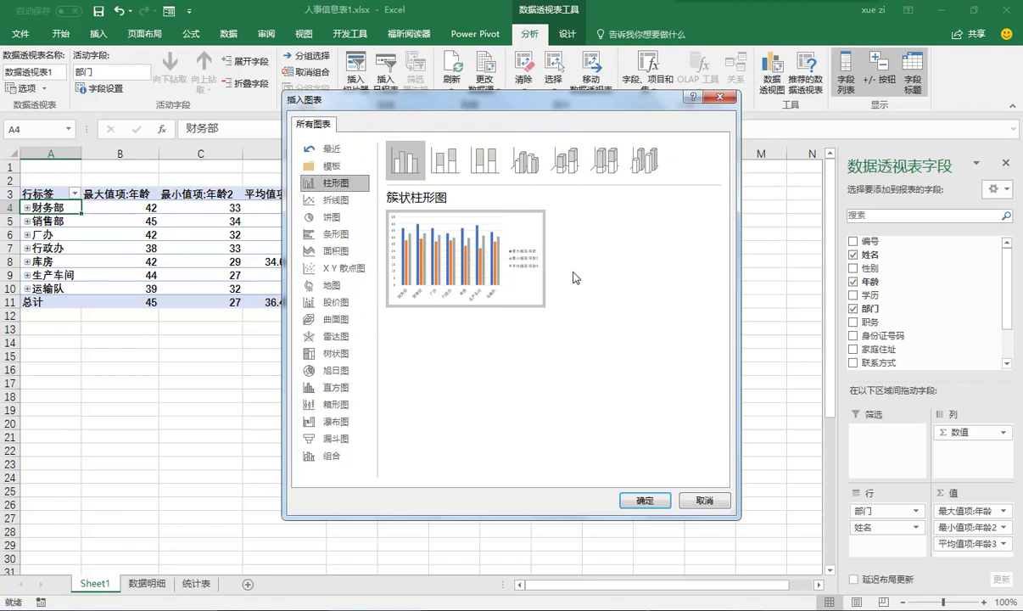
left_click(645, 500)
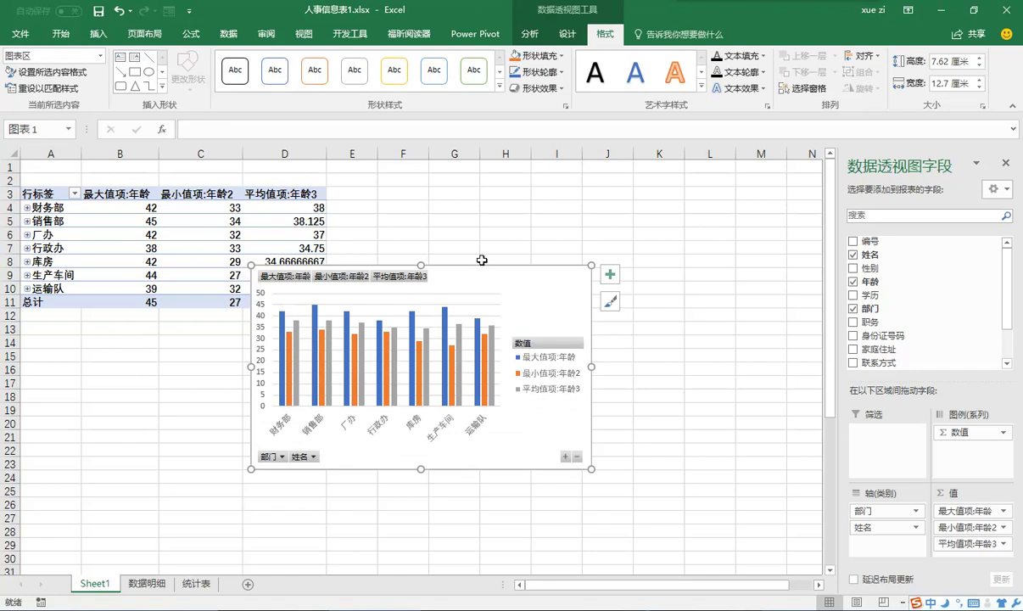
Place the pivot chart beside the pivot table and apply the quick layout with a title, legend above the columns and data labels.
left_click_drag(479, 264, 567, 190)
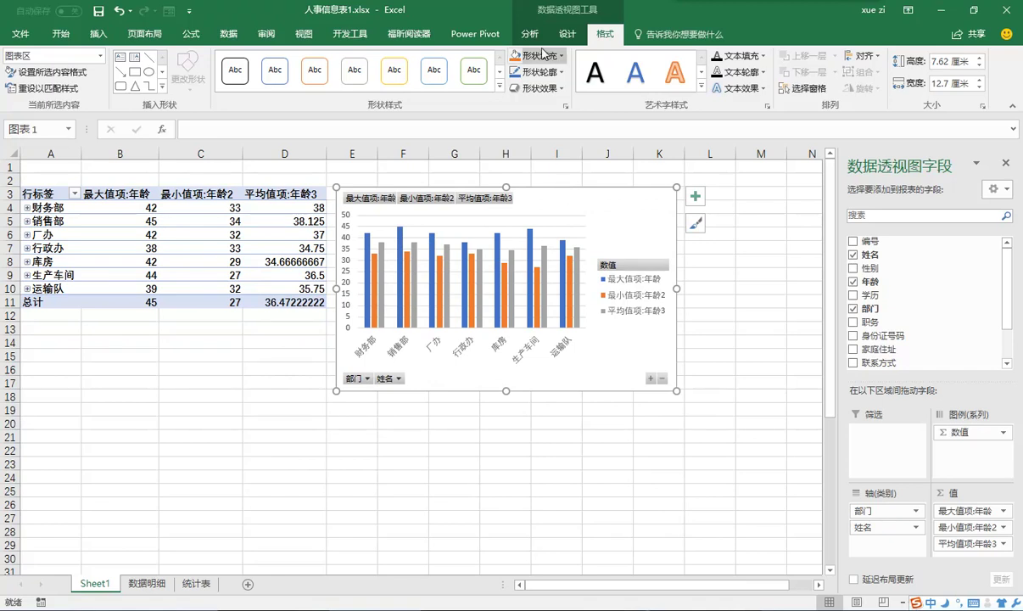
left_click(564, 34)
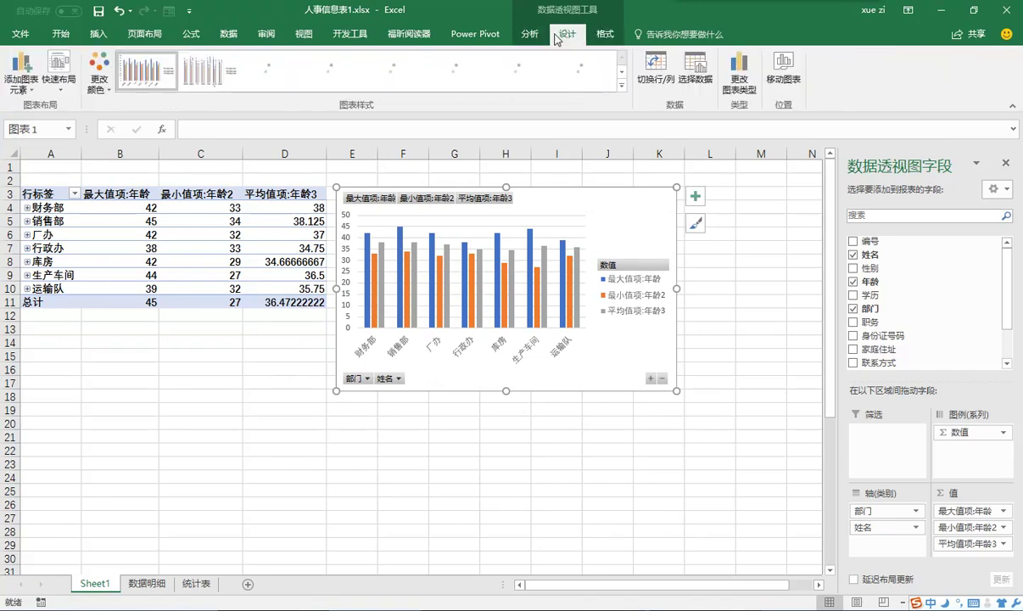
left_click(71, 89)
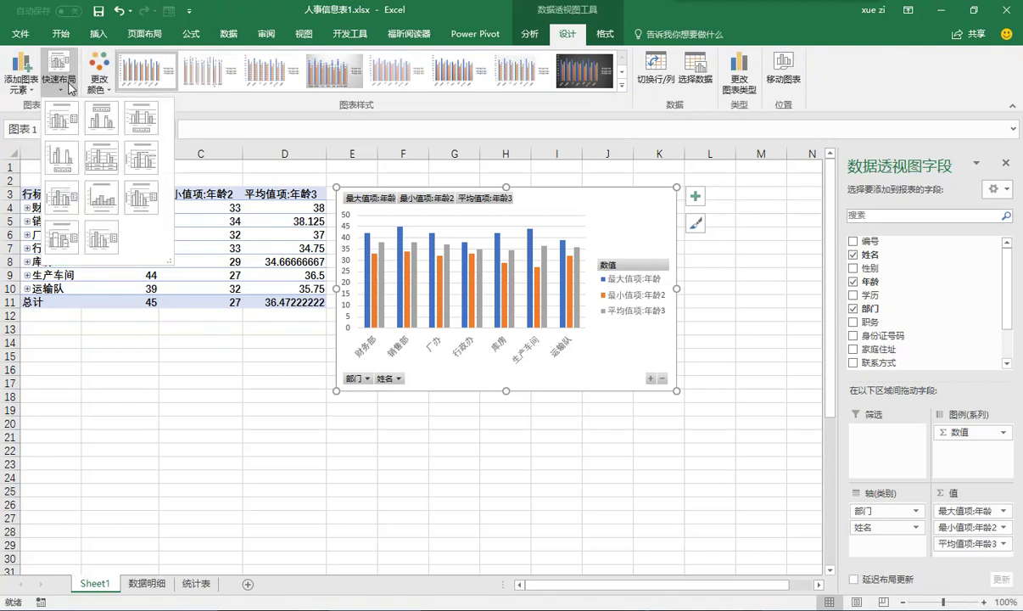
left_click(101, 117)
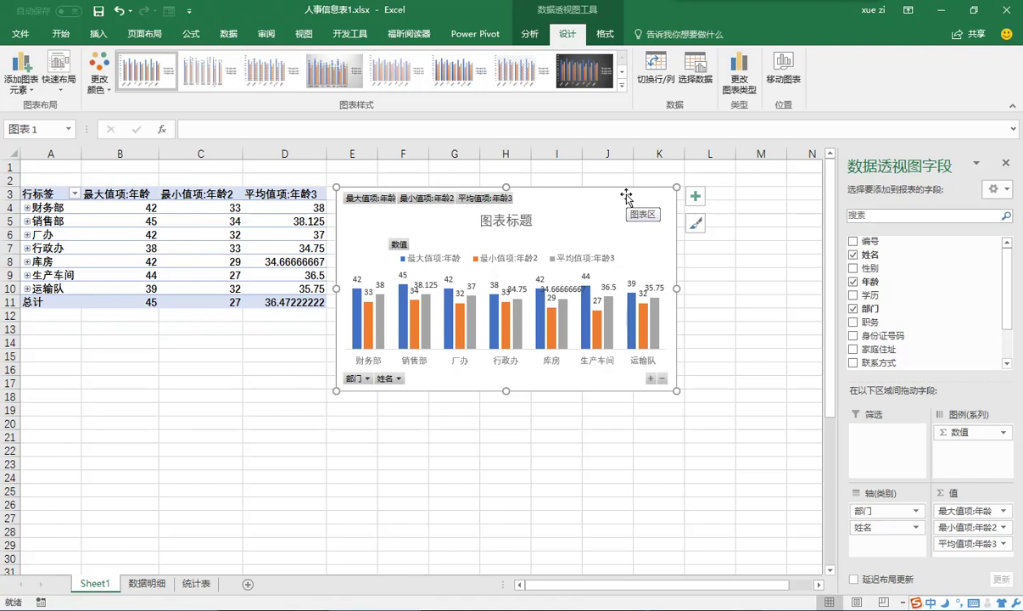
Set the pivot chart's title to 员工年龄分析.
left_click(521, 222)
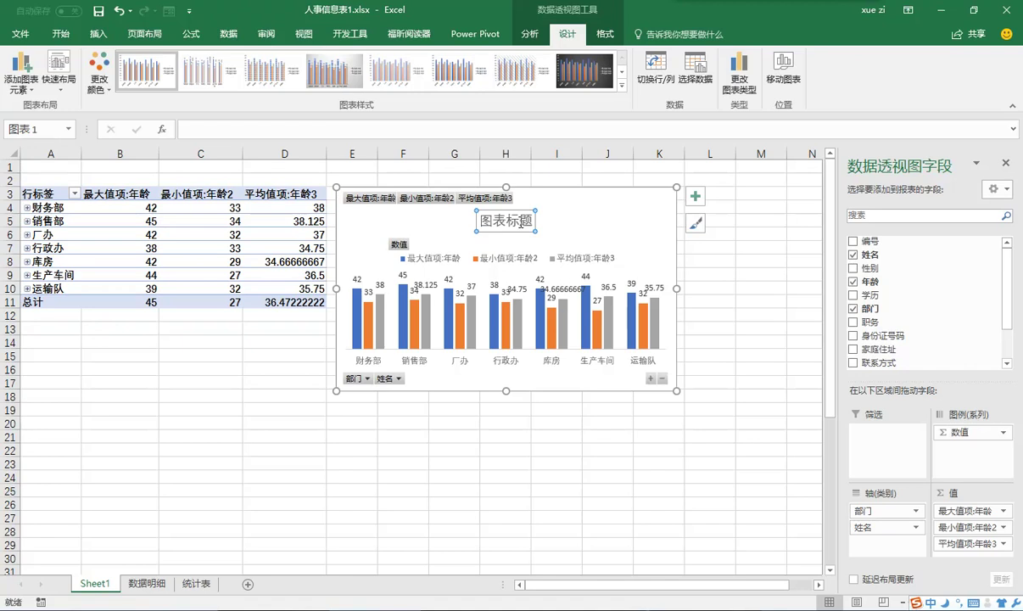
left_click(303, 130)
type("yuang")
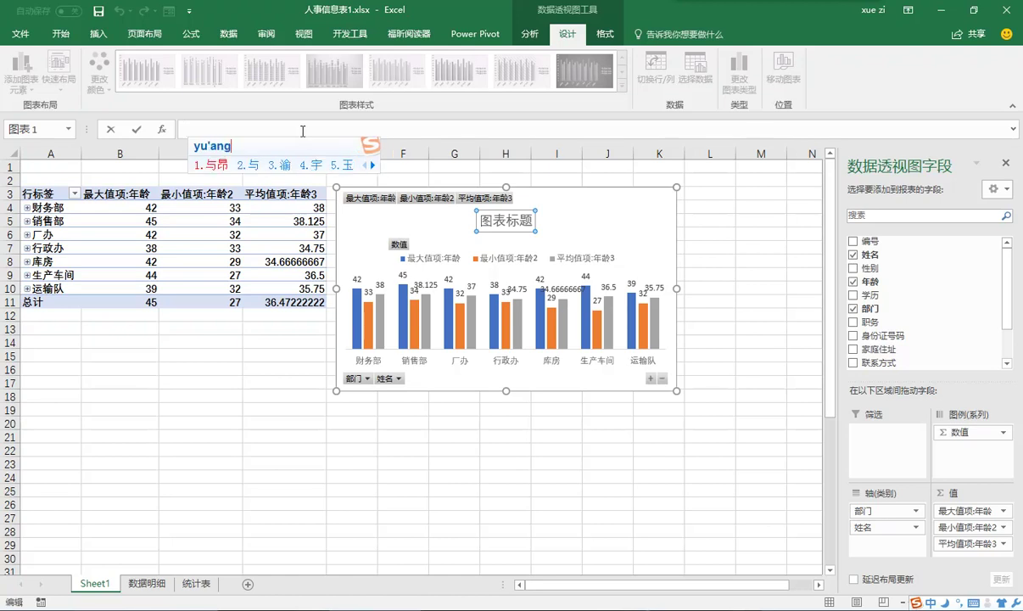
type("ong")
key("space")
type("nianl")
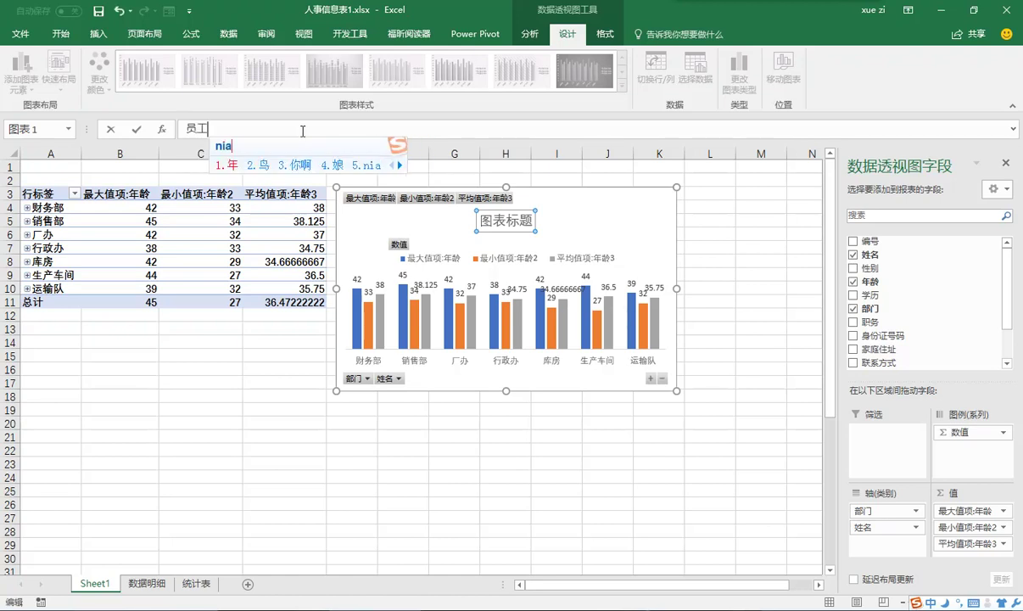
key("space")
type("fenx")
key("space")
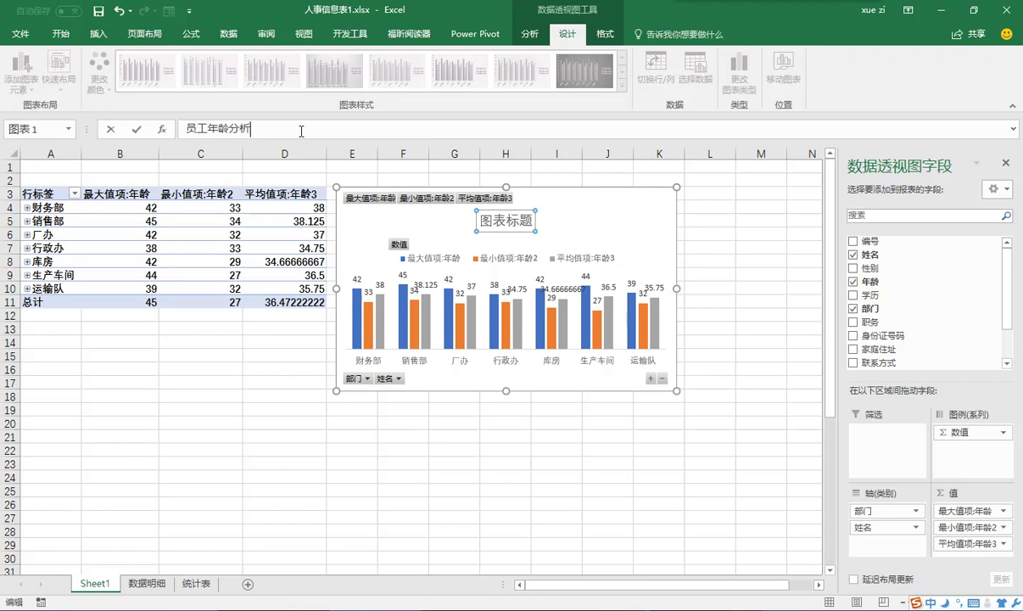
key("Return")
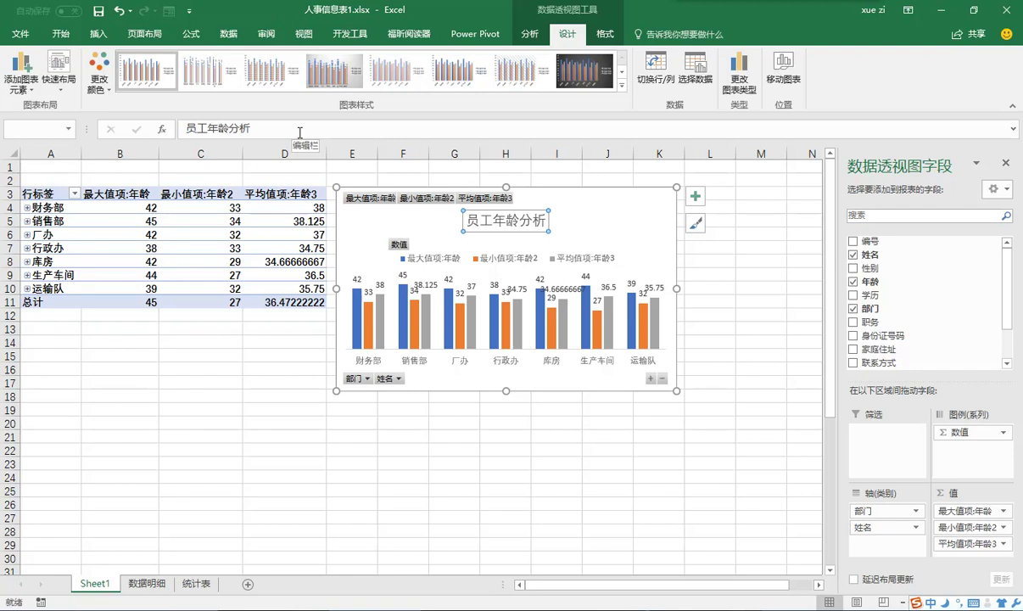
Rename the pivot table's maximum age header in B3 as 最大年龄 and the minimum age header in C3 as 最小年龄.
left_click(100, 191)
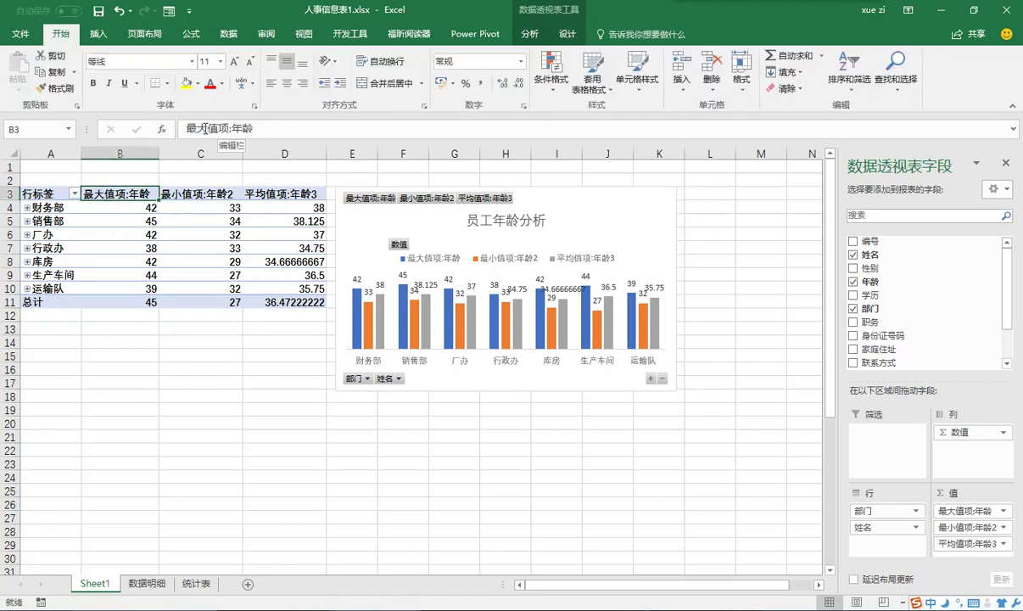
left_click_drag(206, 128, 230, 129)
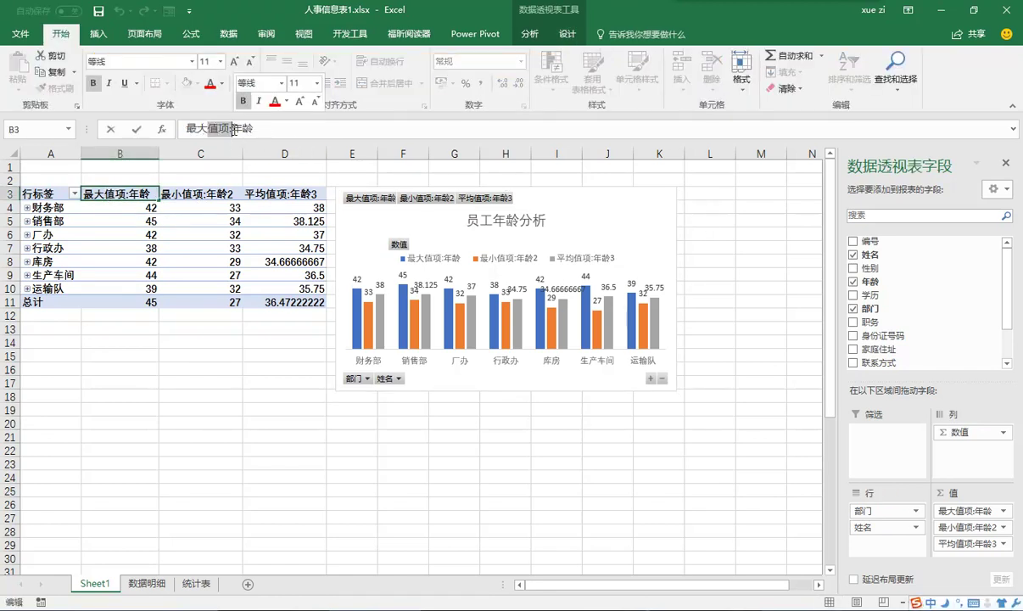
key("Delete")
left_click(204, 193)
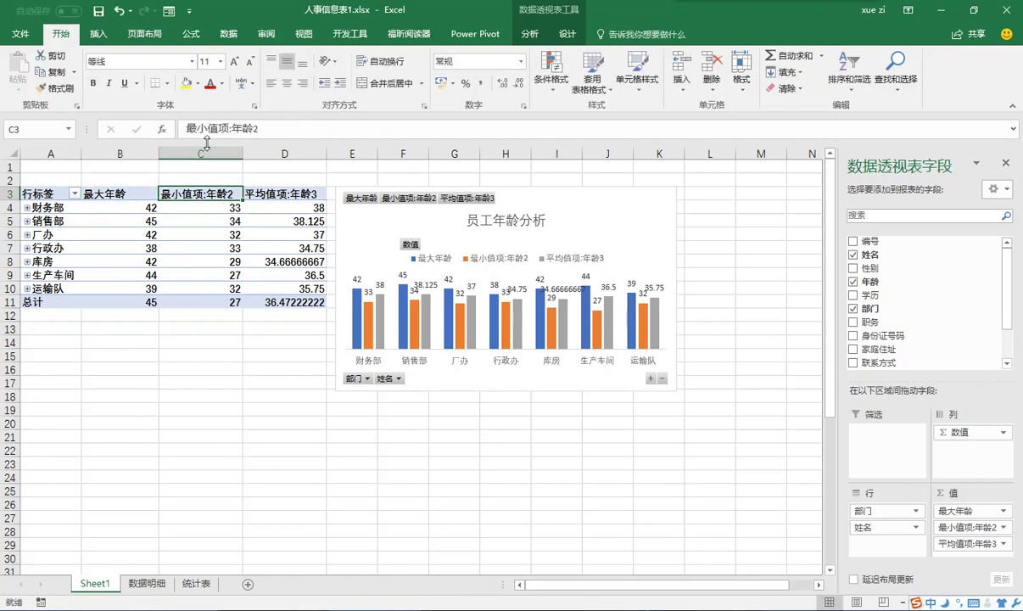
left_click_drag(208, 128, 228, 129)
key("Delete")
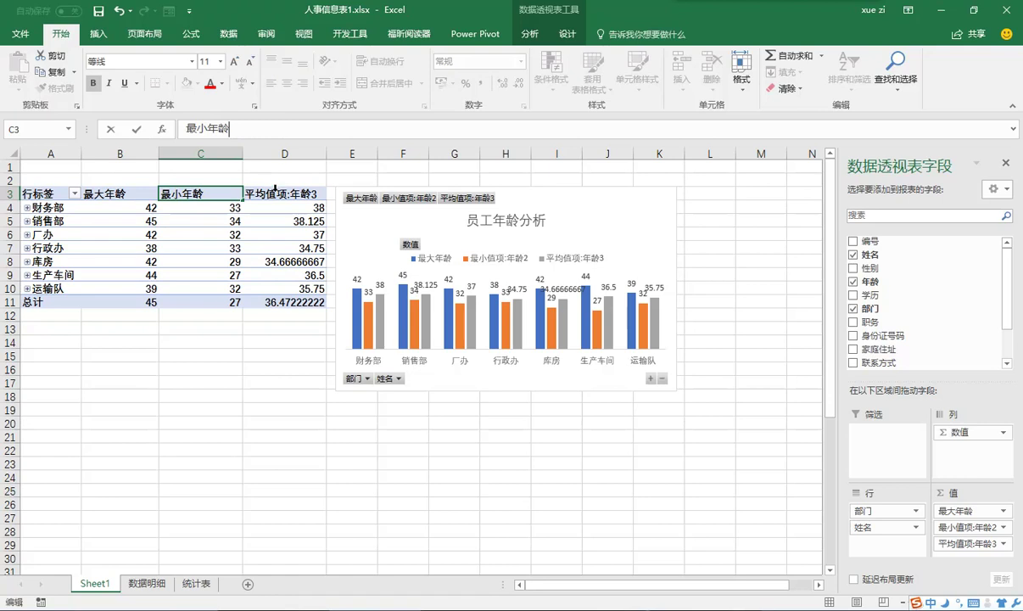
Rename the pivot table's average age header in D3 as 平均年龄.
left_click(276, 188)
left_click_drag(208, 129, 233, 128)
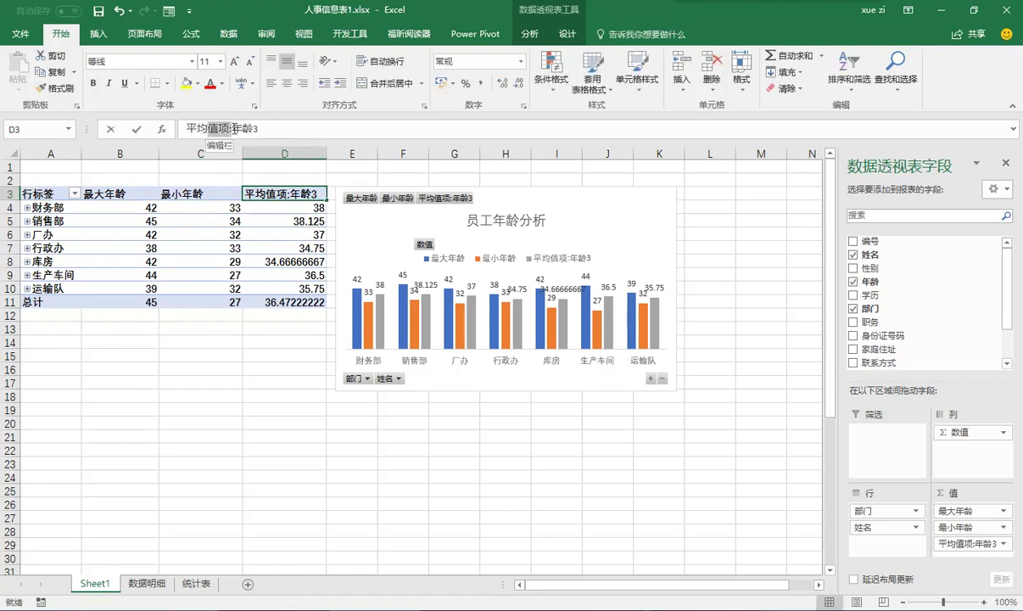
key("Delete")
key("End")
key("BackSpace")
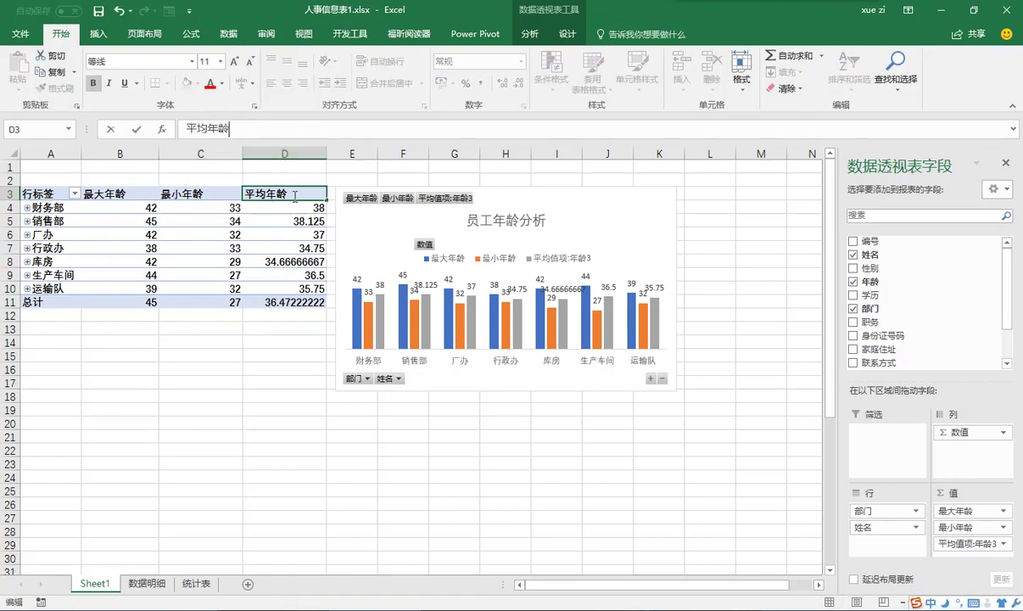
key("Return")
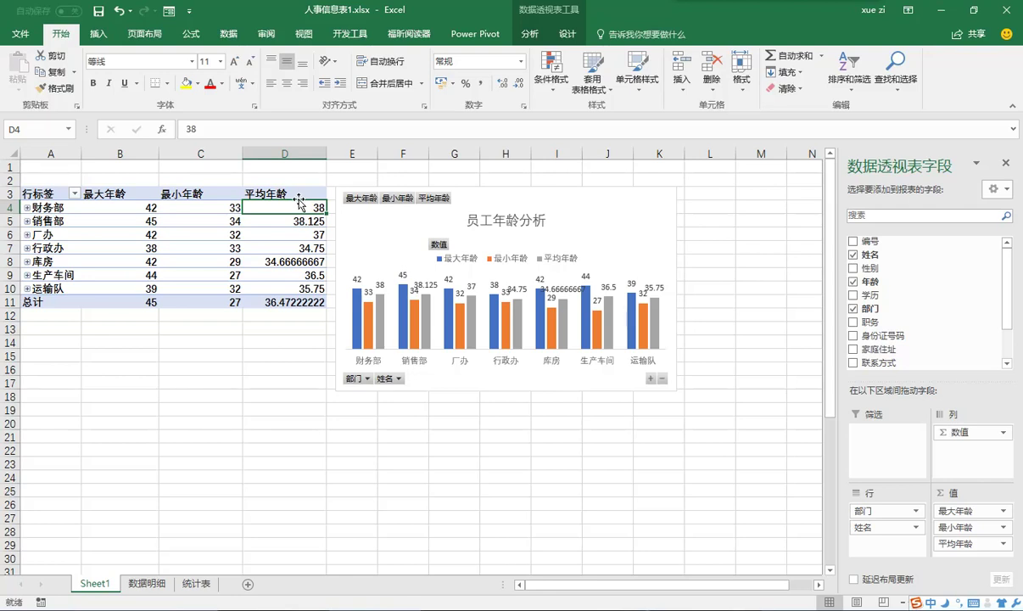
Insert a slicer for the 部门 field of the pivot table.
mouse_move(277, 206)
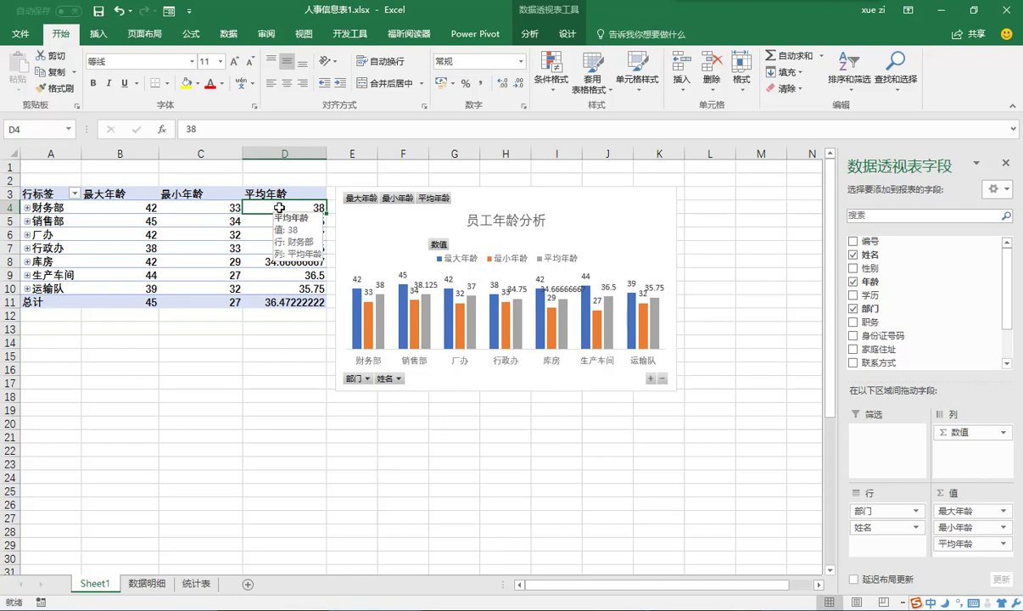
left_click(524, 34)
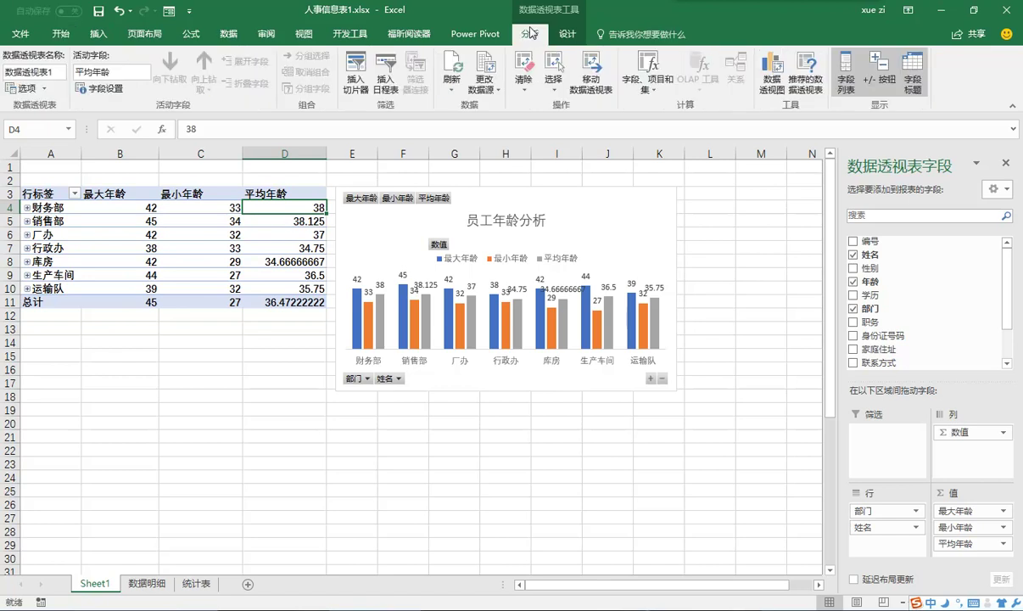
left_click(358, 72)
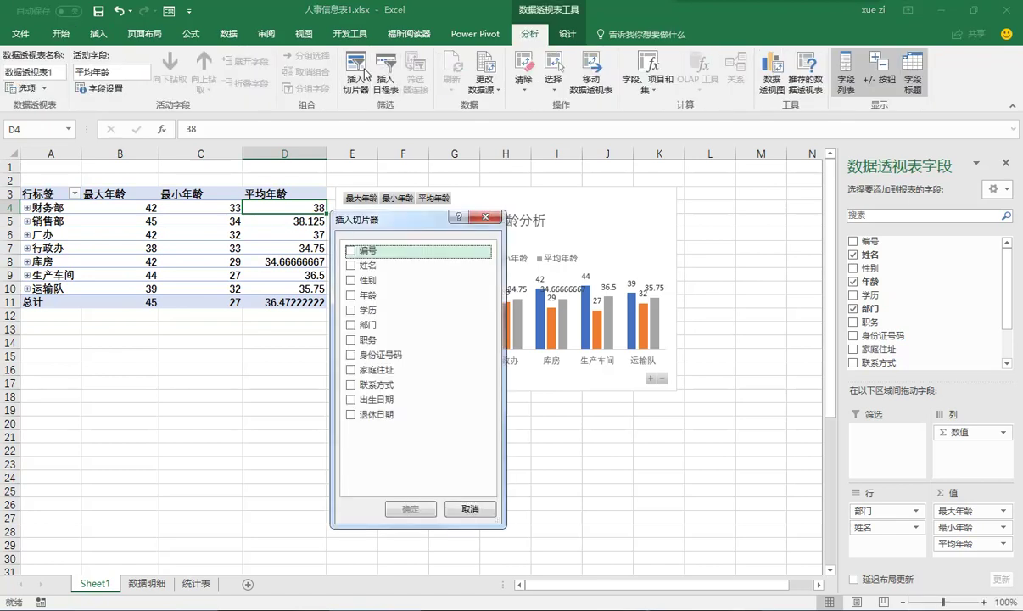
left_click(352, 325)
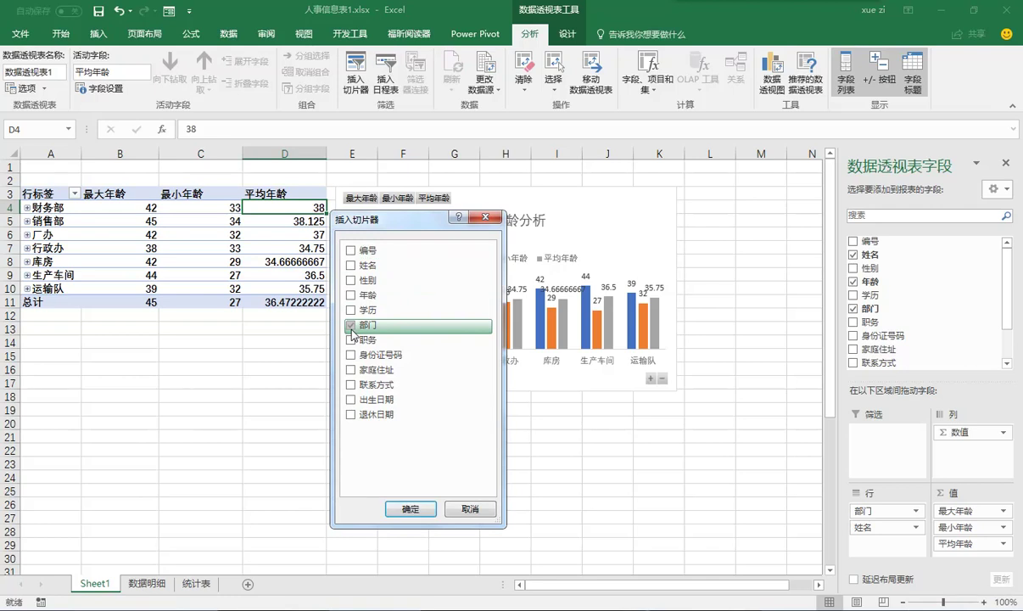
left_click(425, 513)
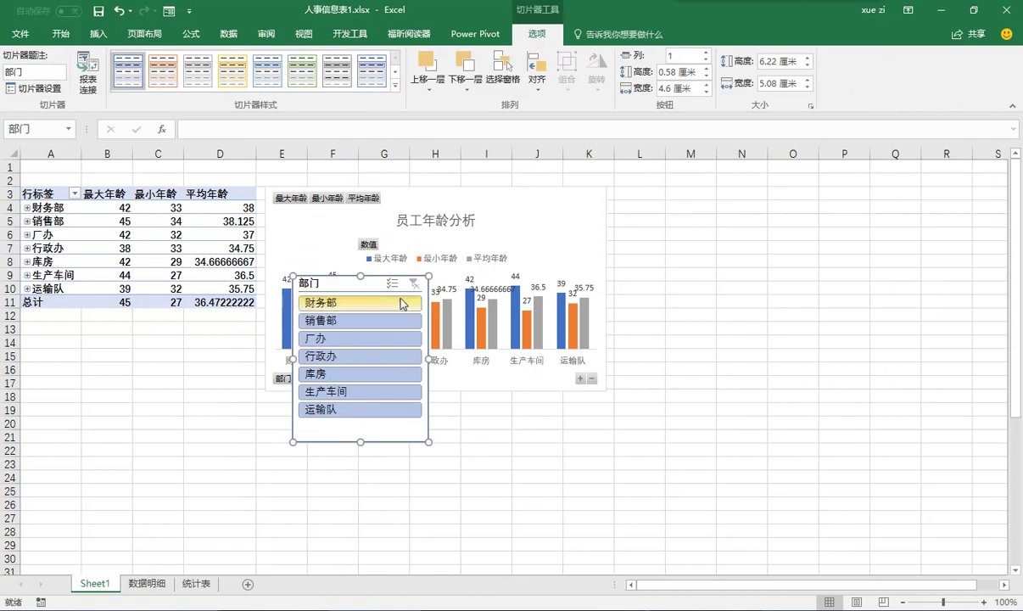
Move the 部门 slicer below the pivot table and use it to filter the data to 厂办.
left_click_drag(391, 279, 134, 317)
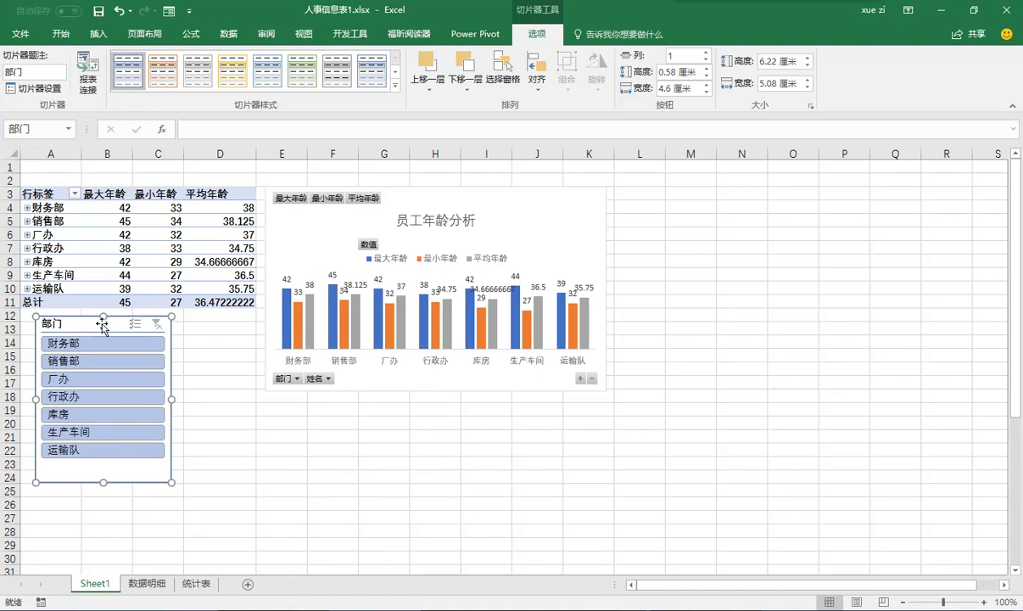
left_click(94, 381)
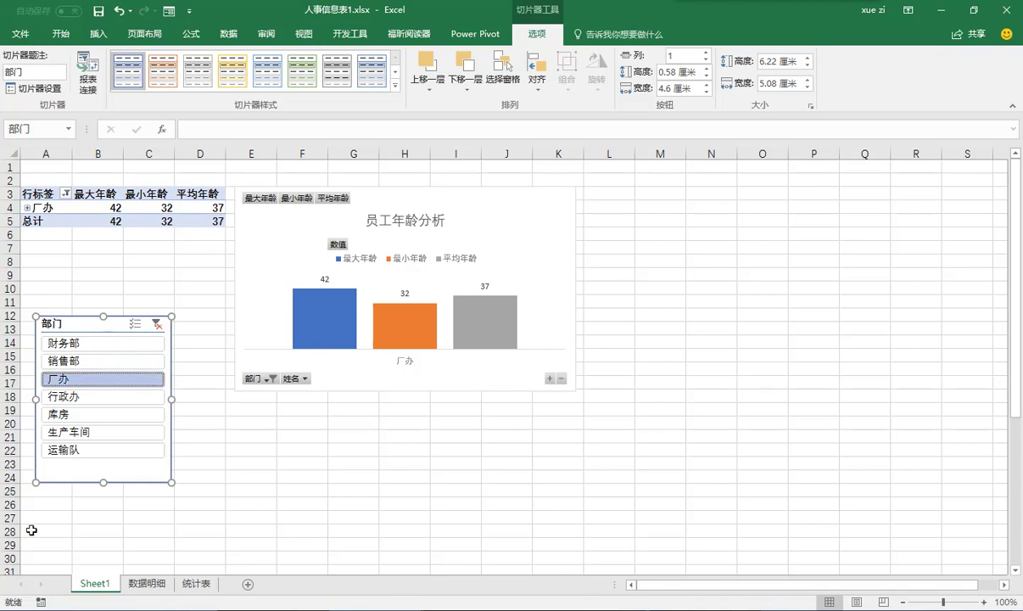
Rename the Sheet1 worksheet as 年龄分析.
double_click(97, 583)
type("nianl")
type("fenxi")
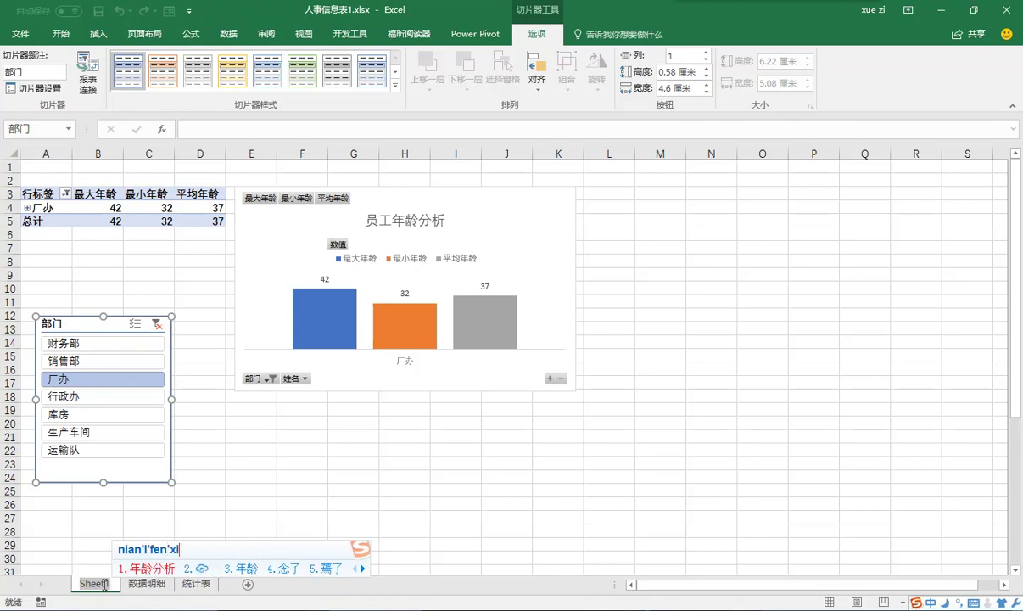